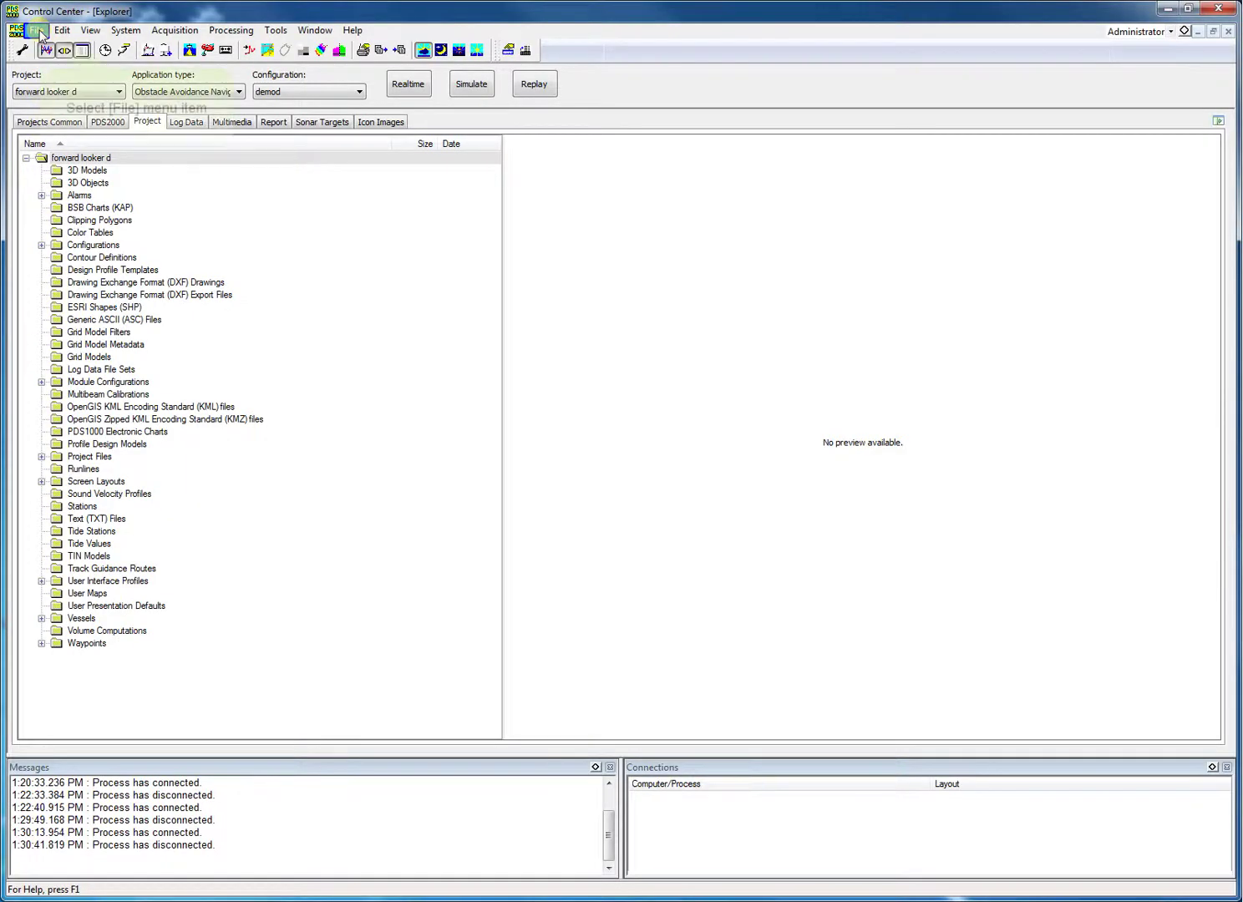
Step: Create a new project named 'forward looker demo', keeping Start with empty project
click(37, 31)
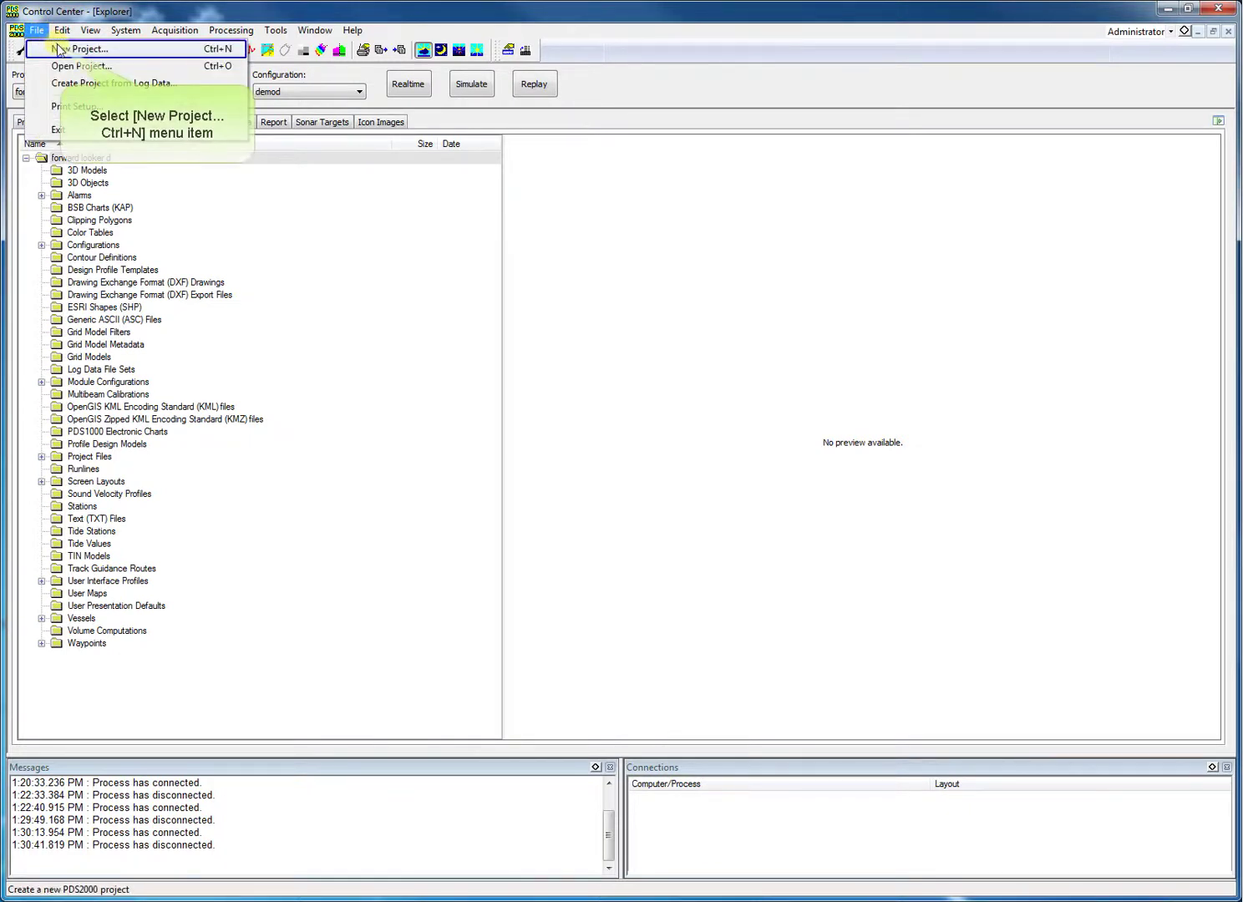
click(61, 50)
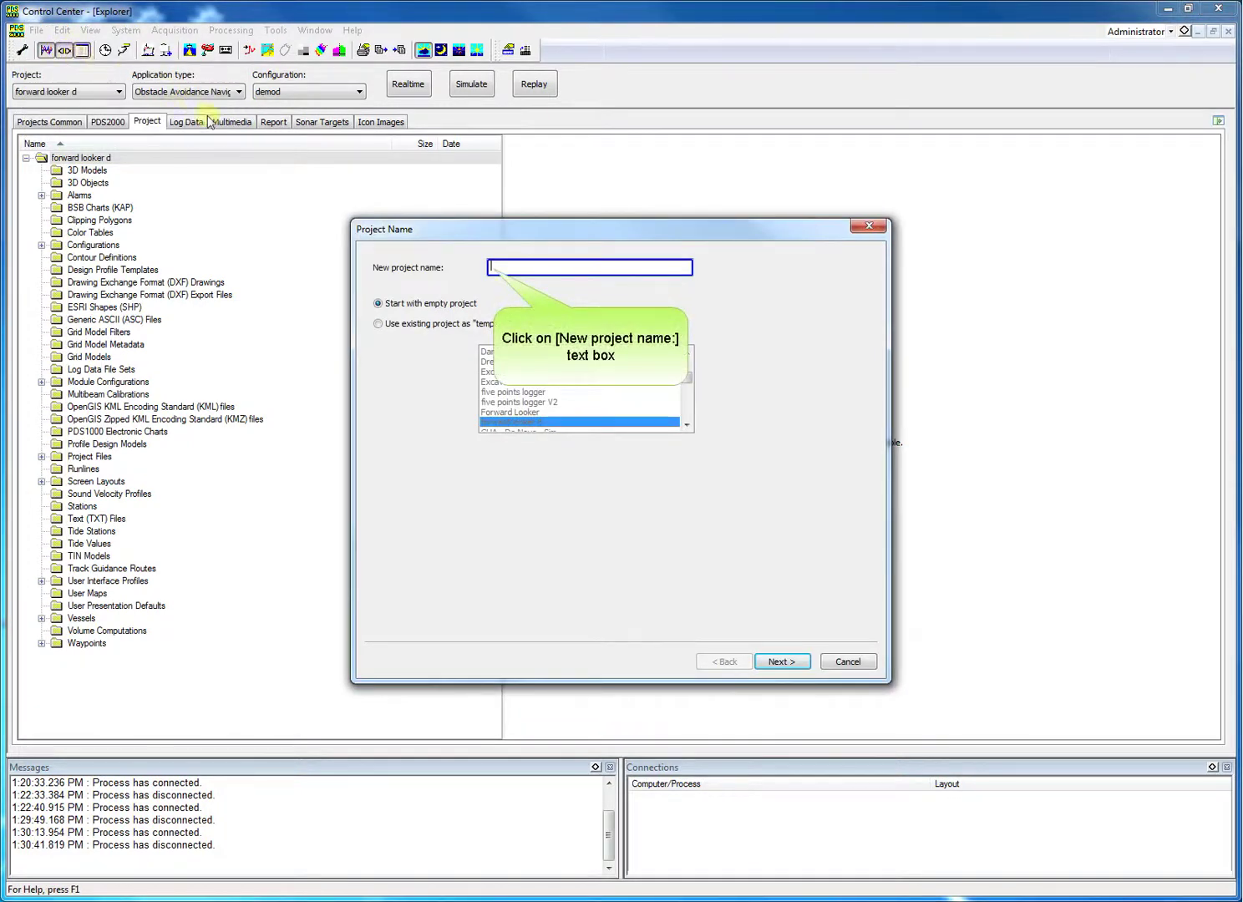
click(493, 267)
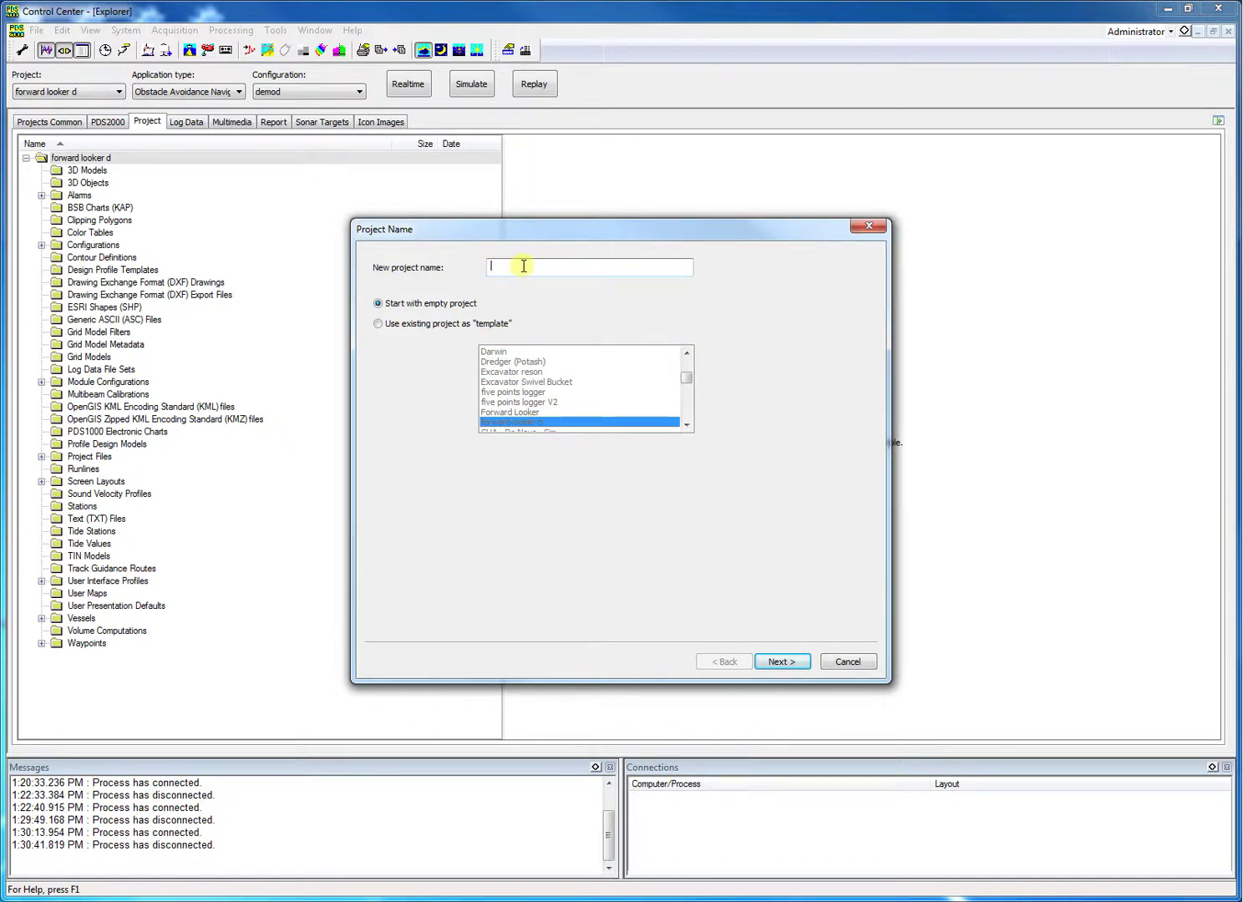
text(forward looker demo)
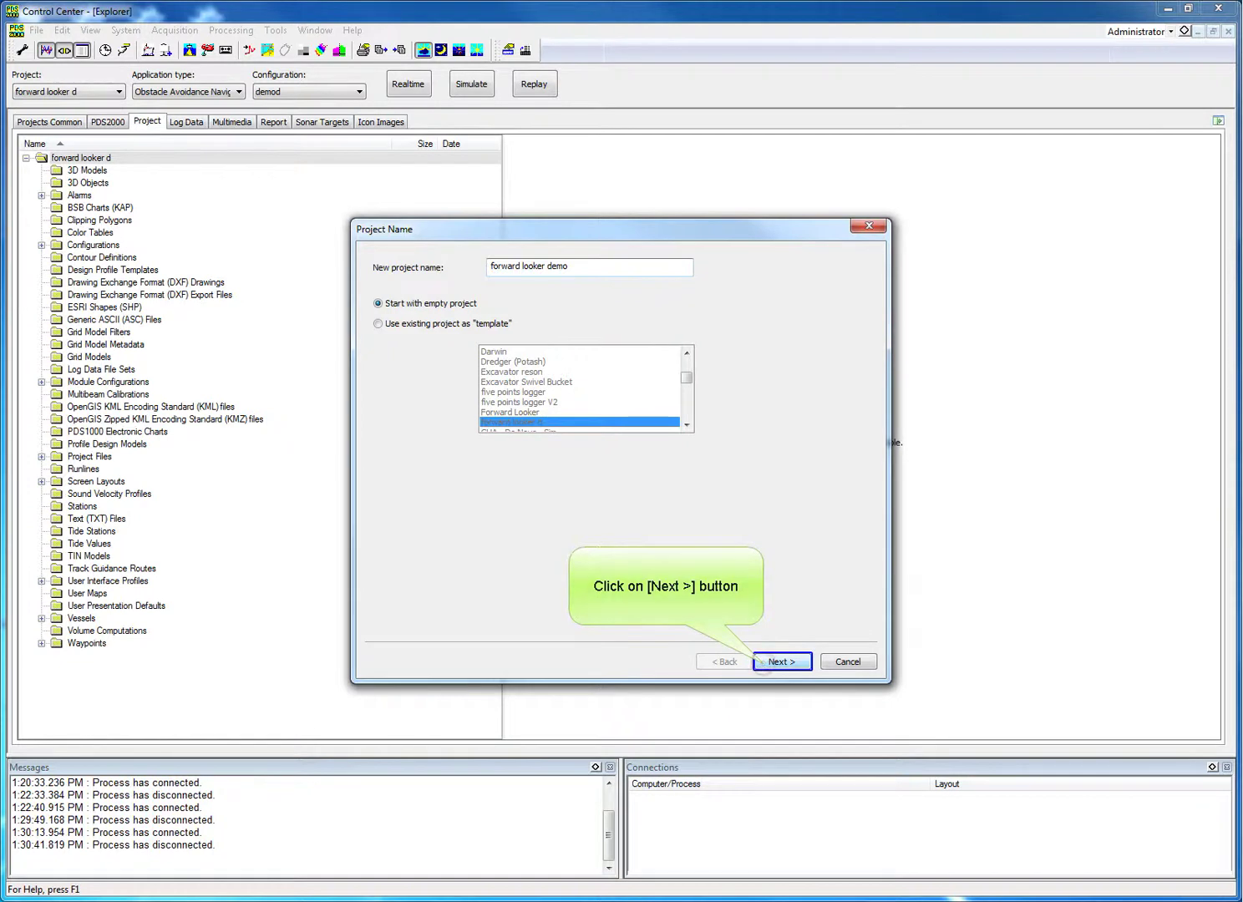
Step: Review the WGS 84 - RD (2004) coordinate system in Project Configuration and continue
click(765, 662)
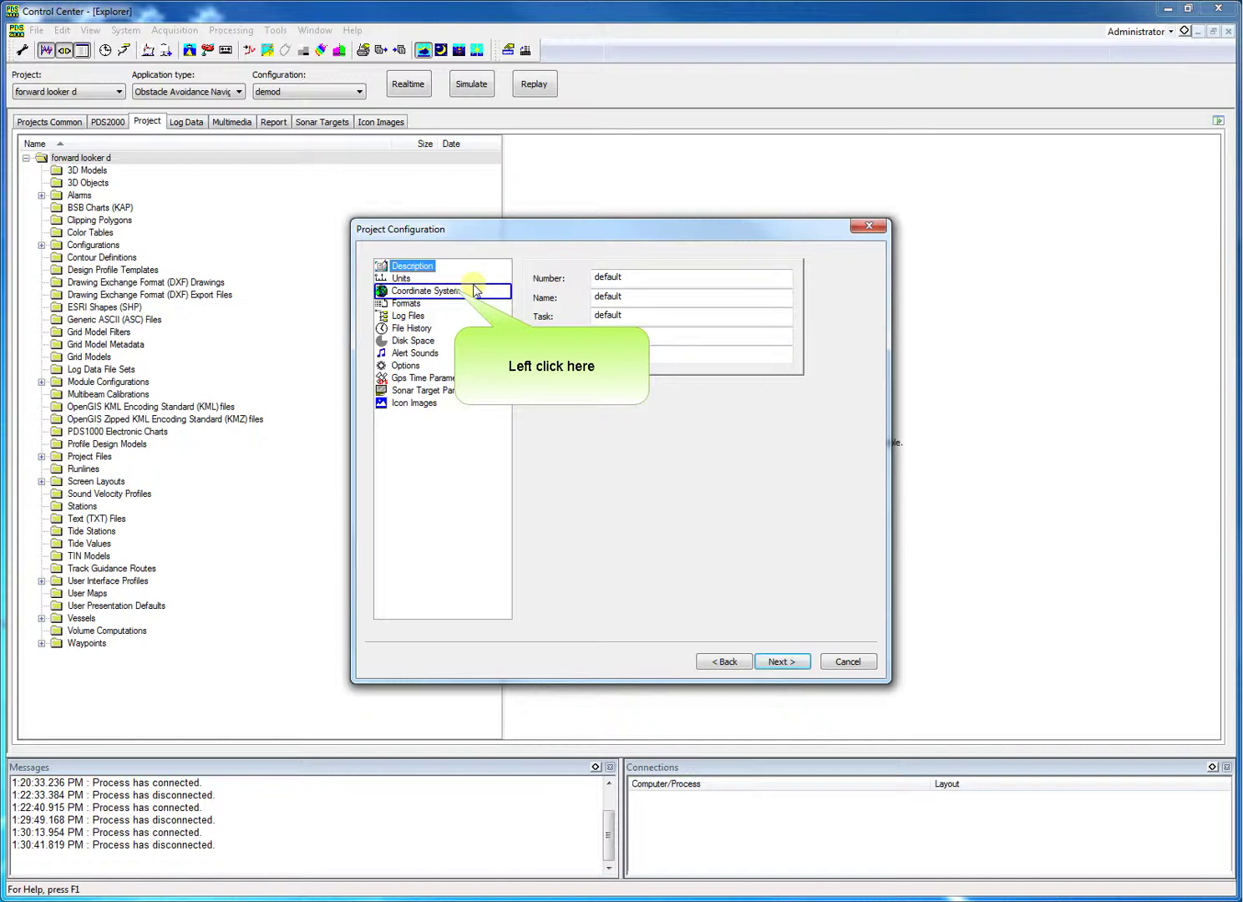
click(474, 291)
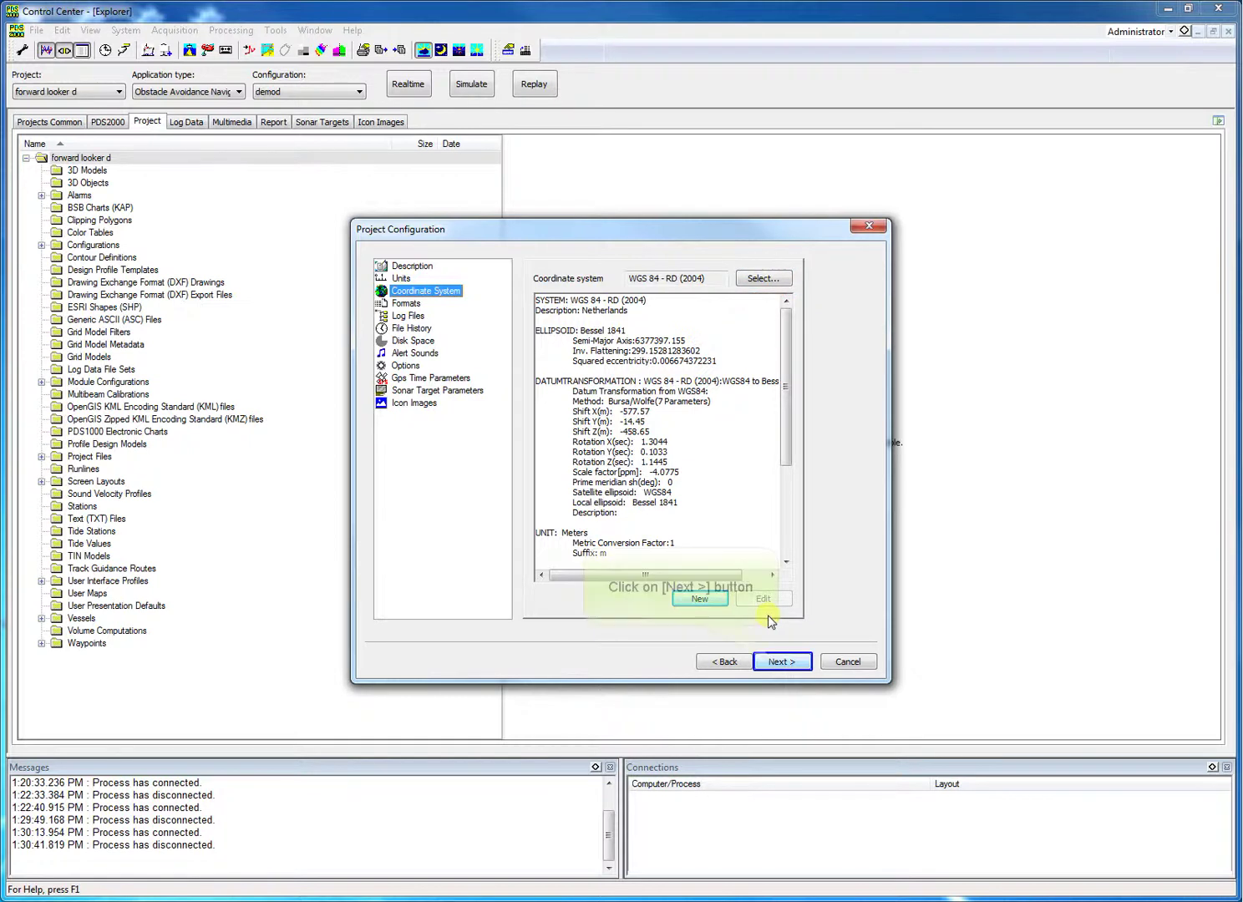
click(778, 666)
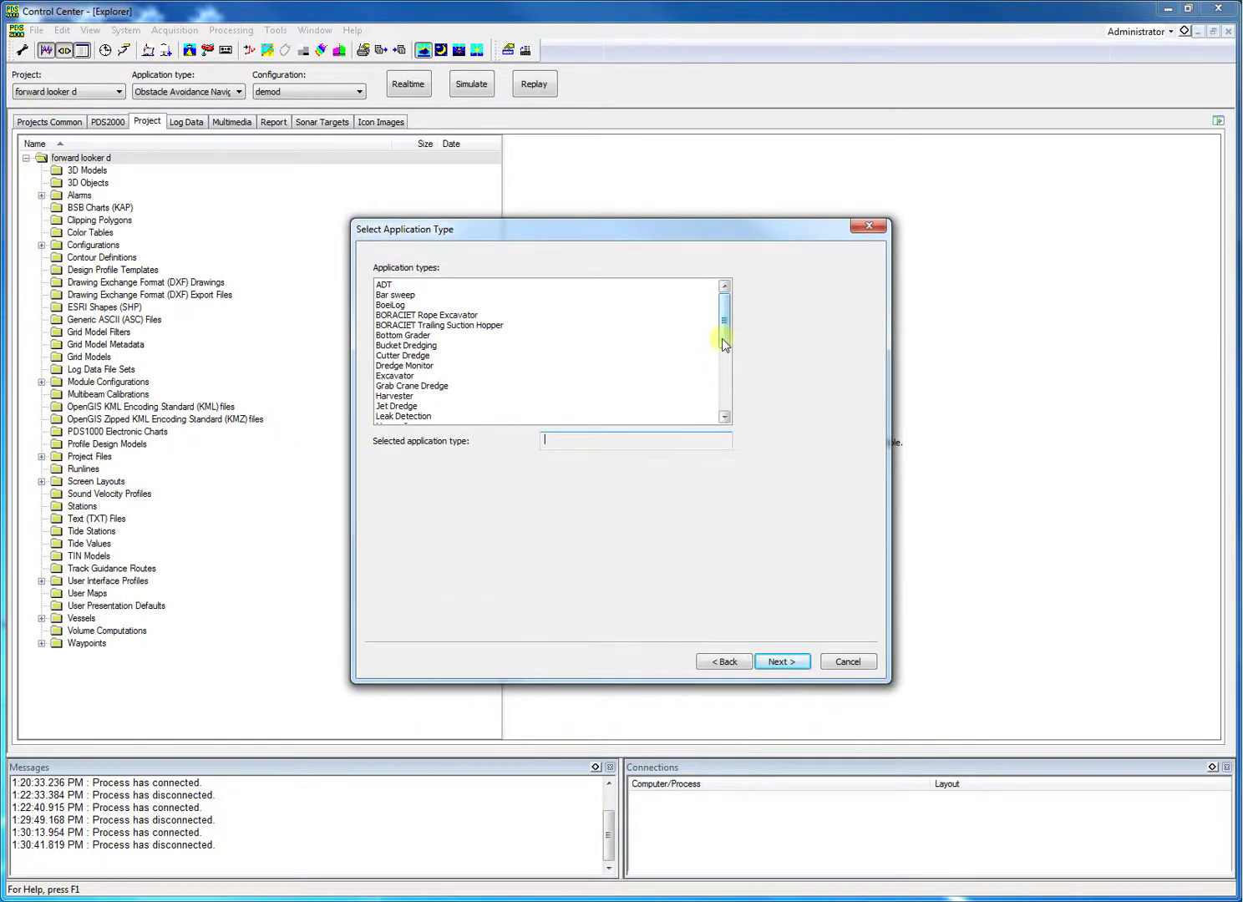
Step: Choose Obstacle Avoidance Navigation as the application type and run the configuration wizard
drag(723, 343, 716, 378)
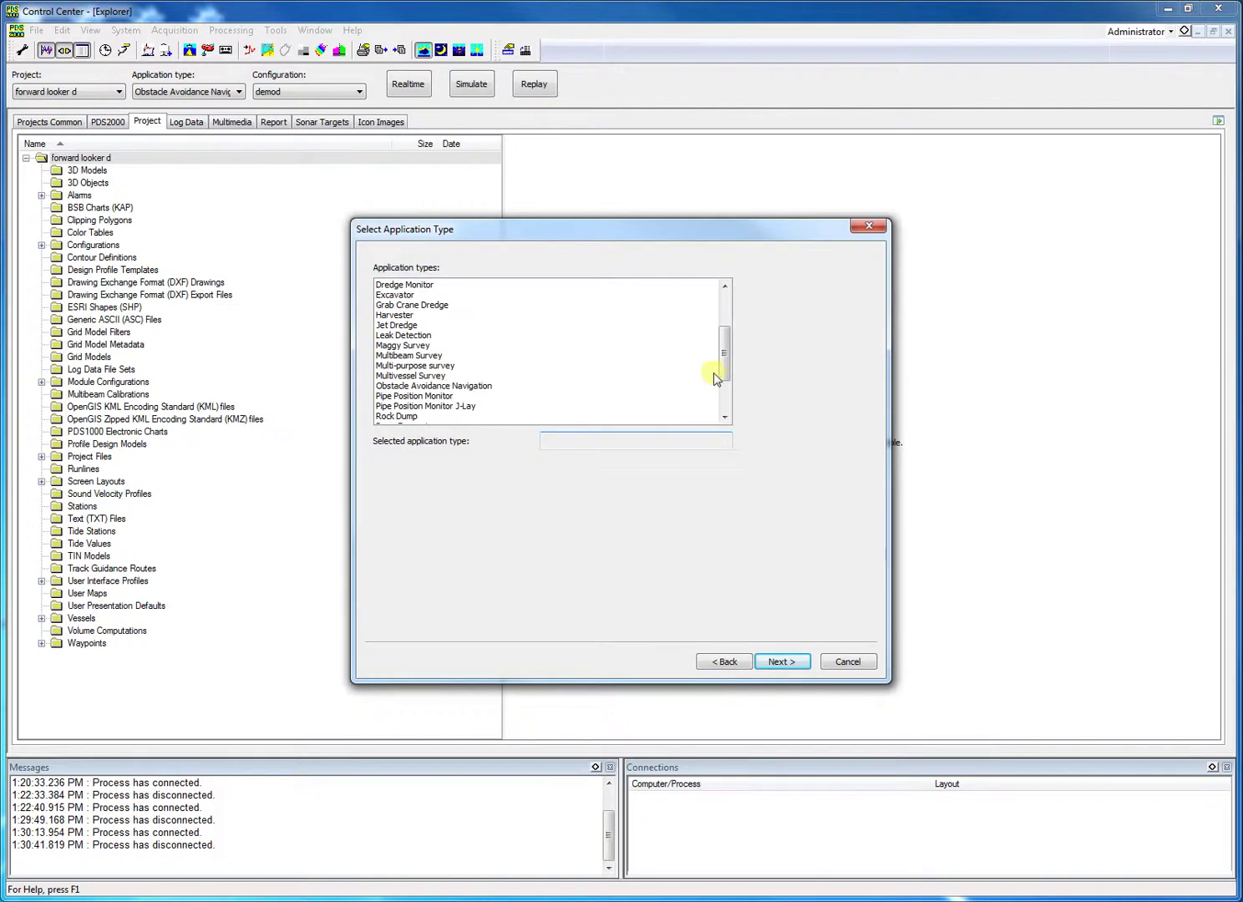
click(480, 387)
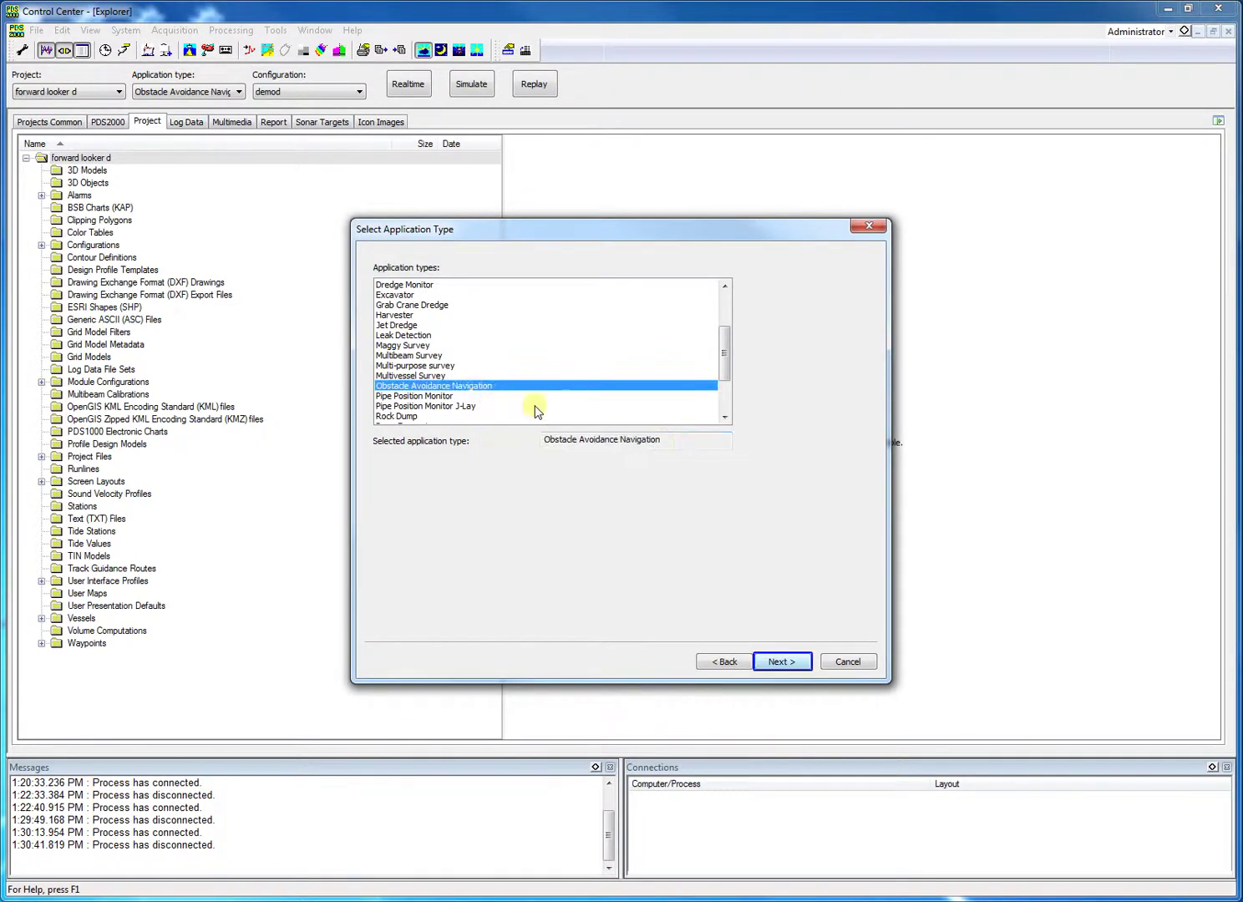
click(772, 663)
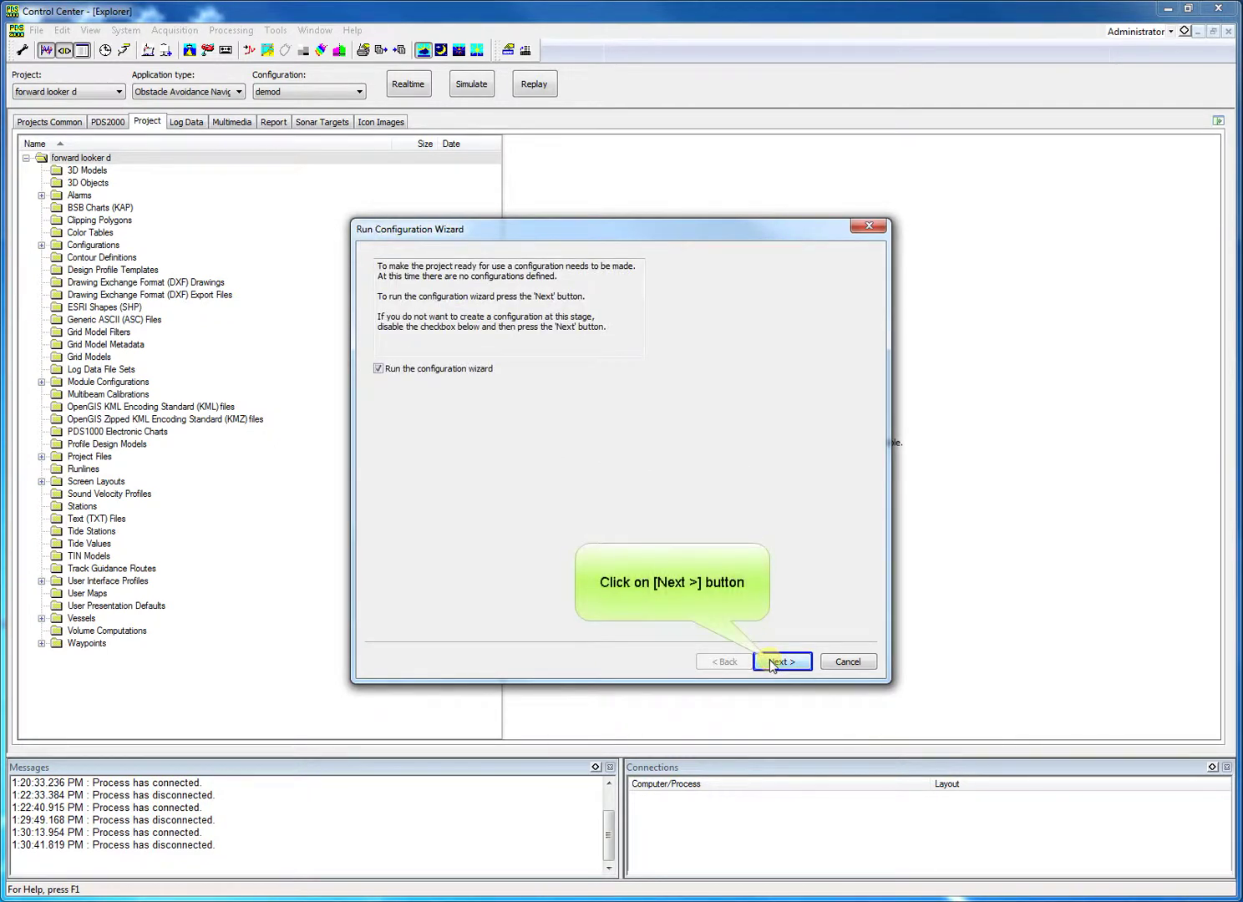
click(772, 663)
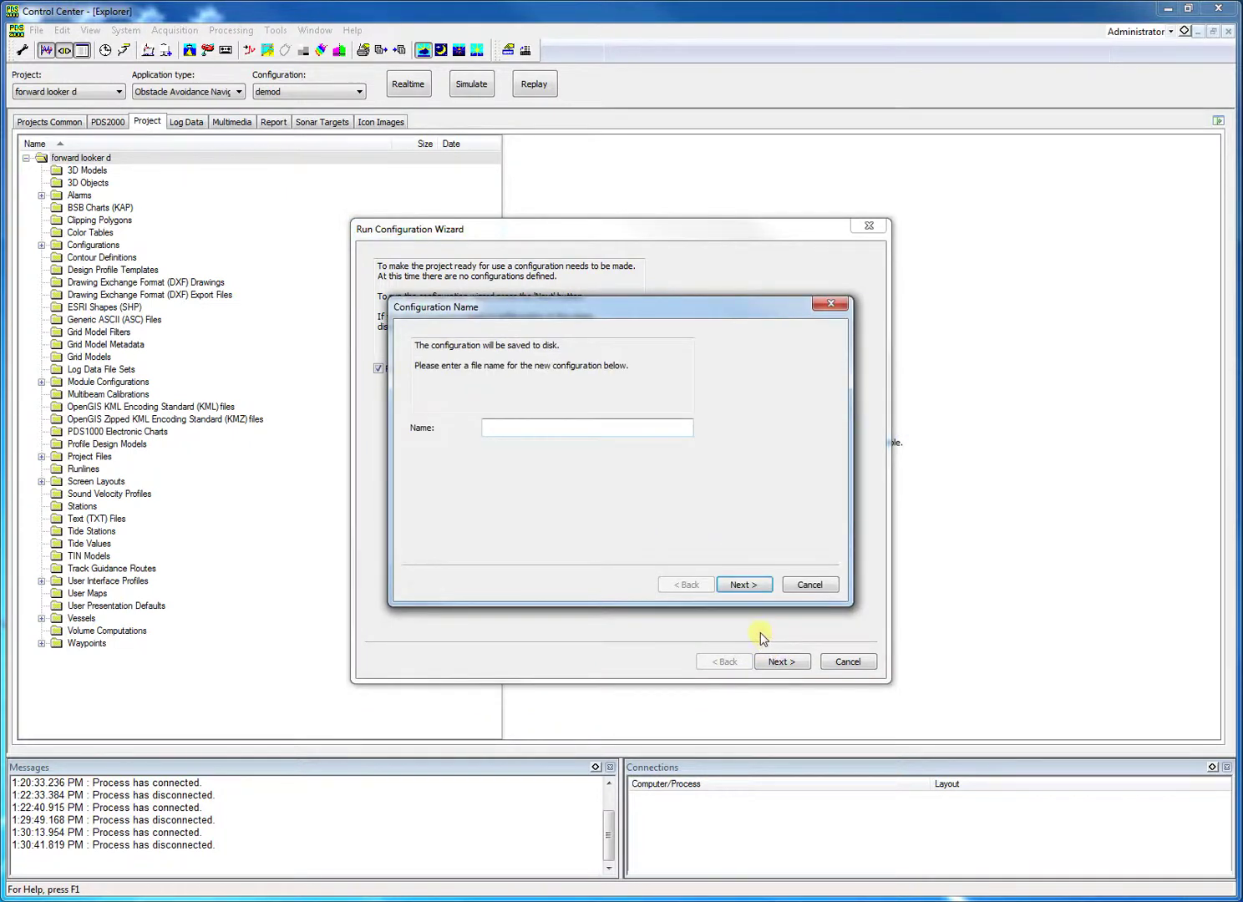
Step: Name the configuration 'demo'
click(617, 426)
text(demo)
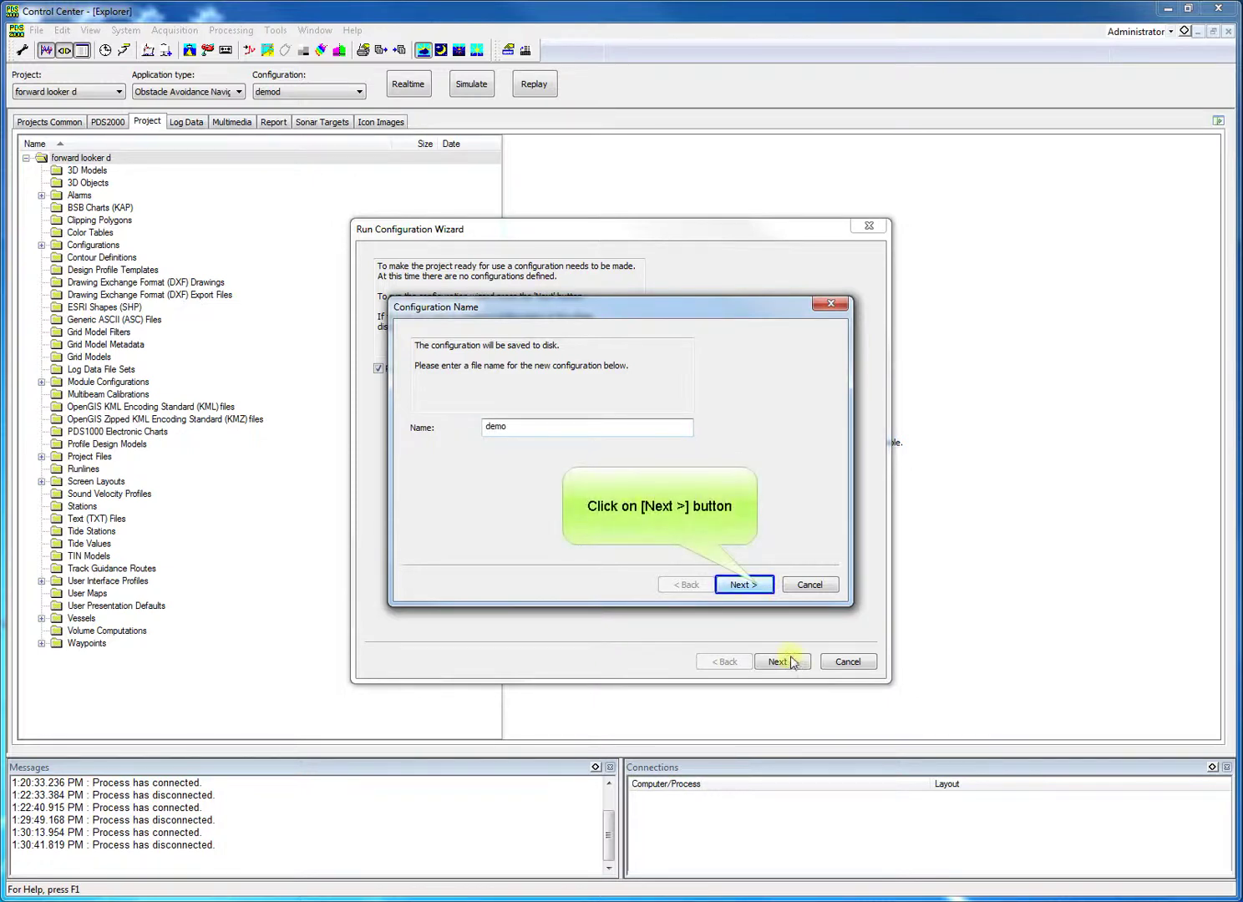
click(756, 587)
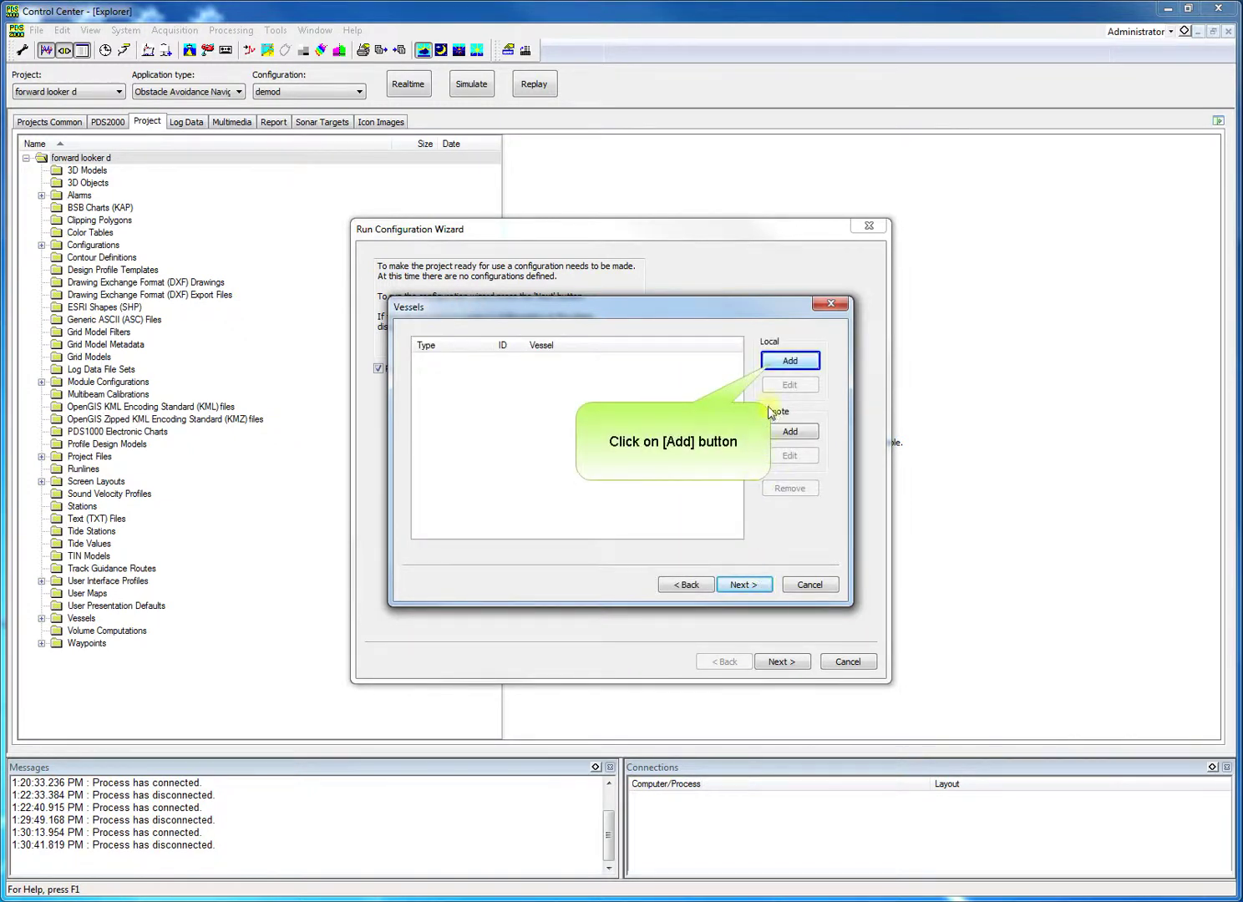
Step: Add a new local vessel named 'forward looker vessel'
click(773, 364)
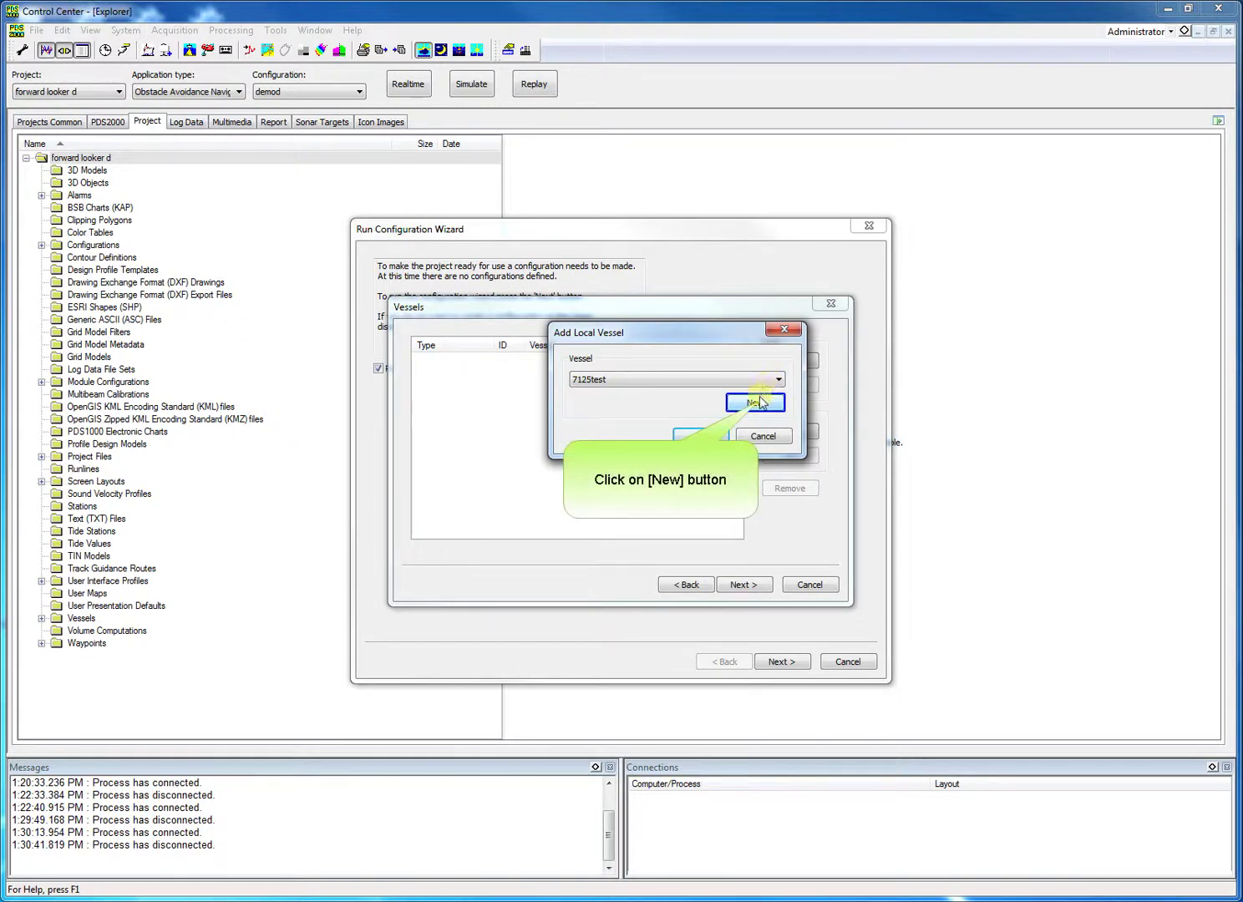
click(756, 402)
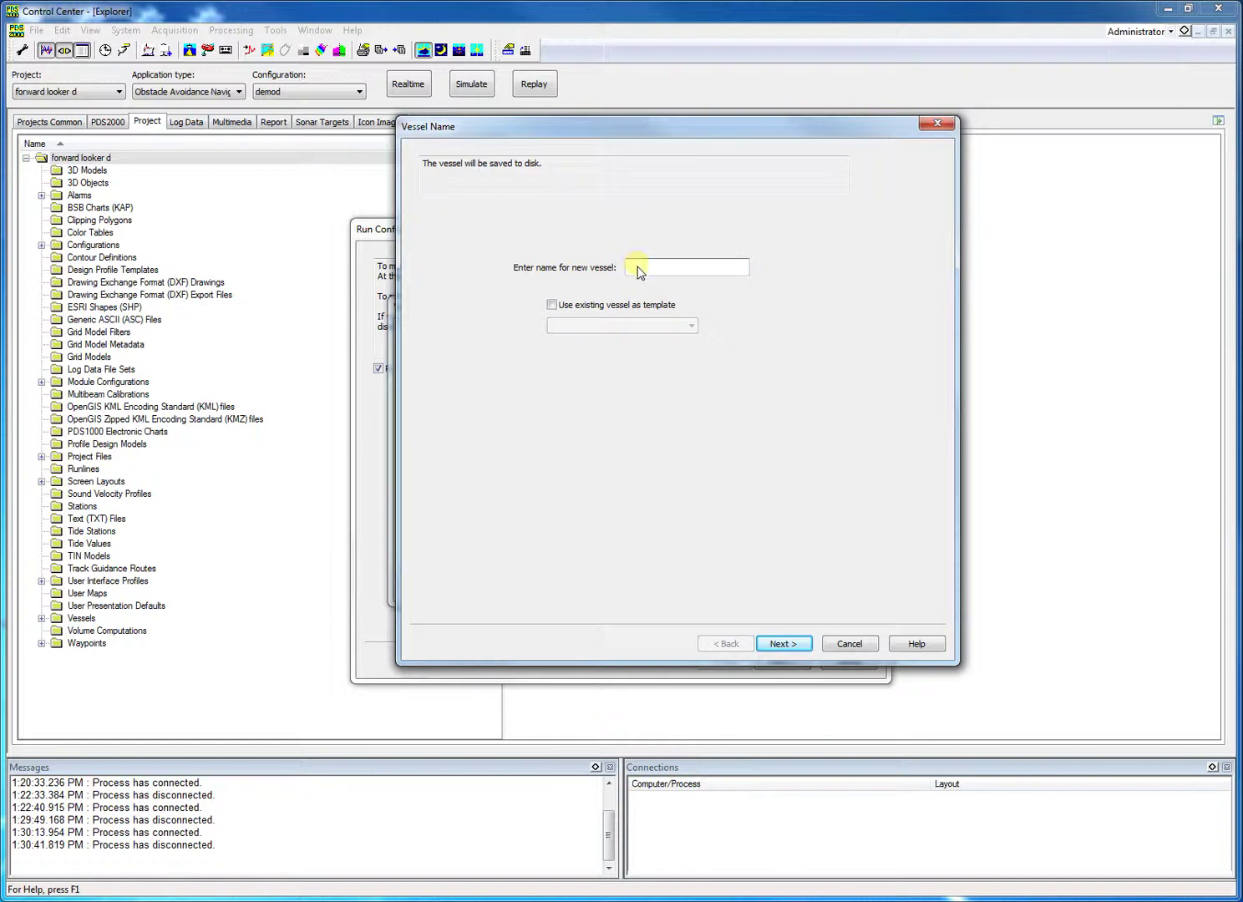
click(638, 267)
text(forward looker vessel)
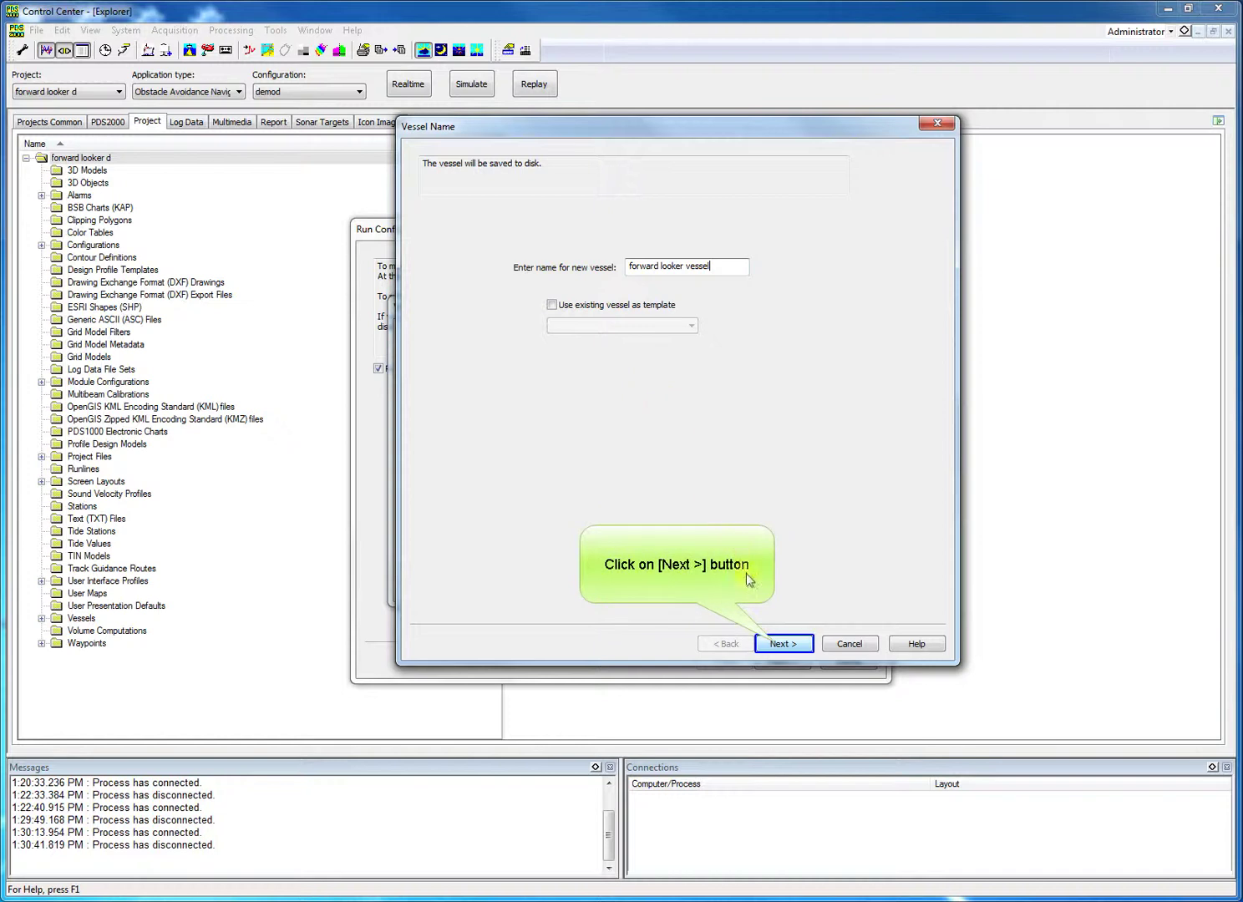
click(777, 645)
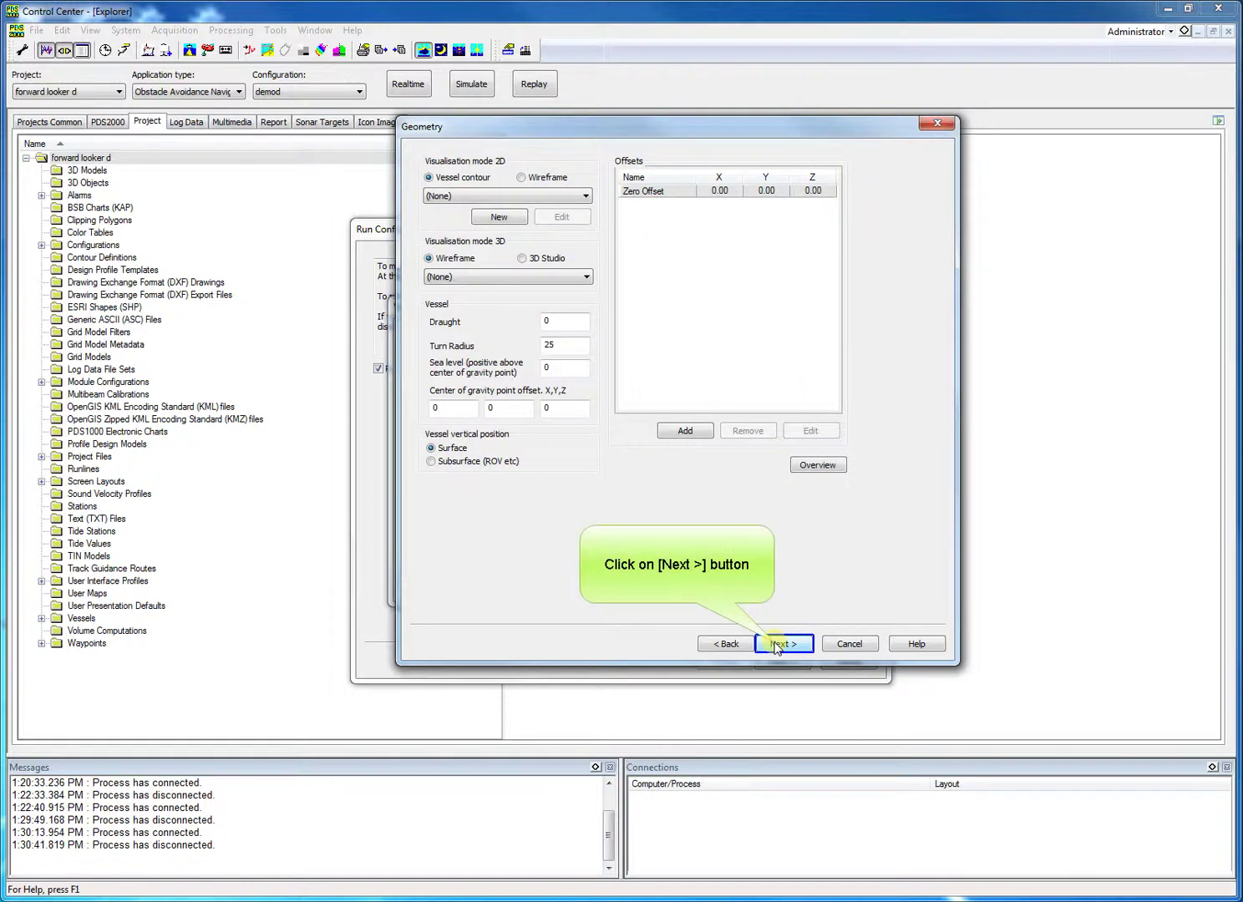
Step: Keep default geometry and add the RESON SeaBat 7k multibeam with Sidescan Sonar and Snippets unchecked
click(776, 645)
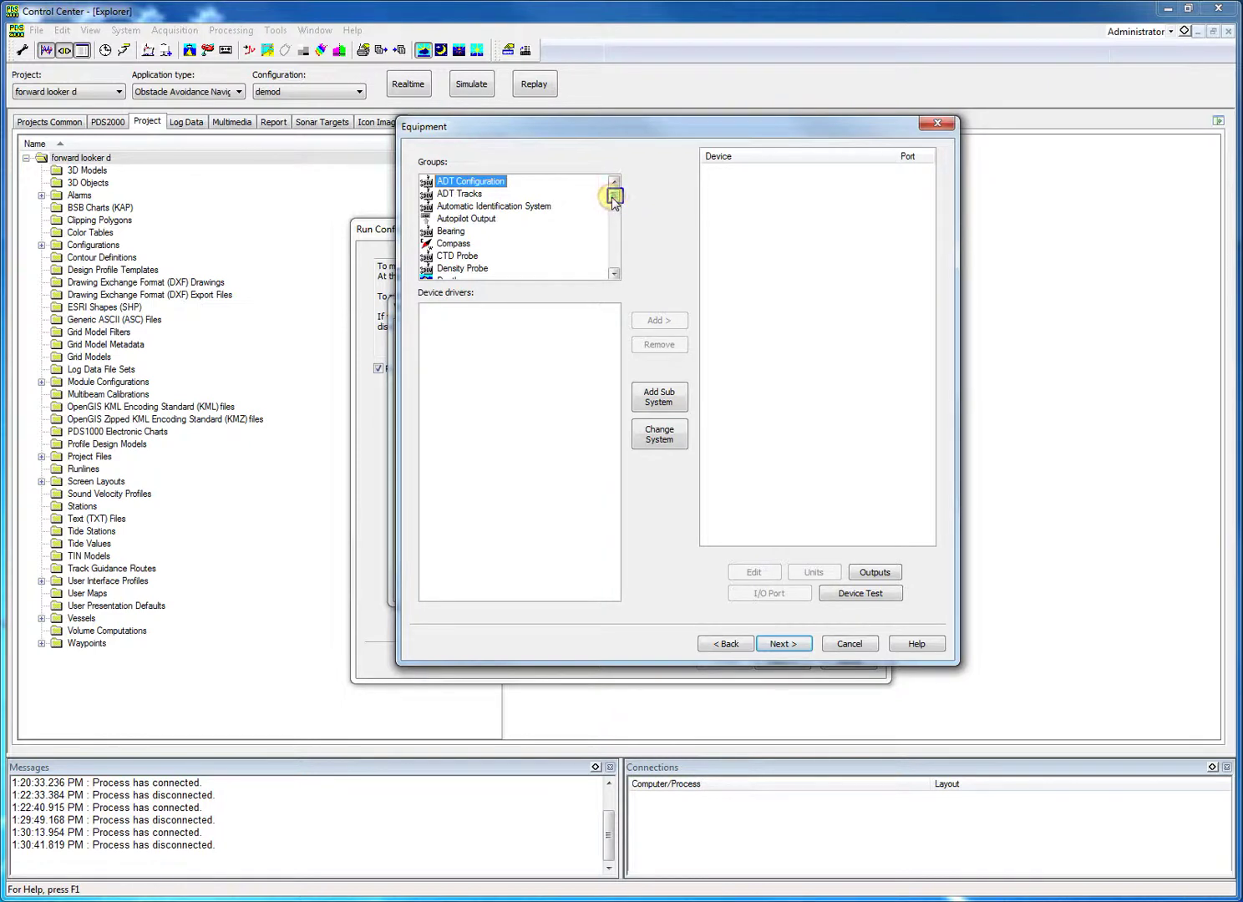
drag(615, 201, 615, 224)
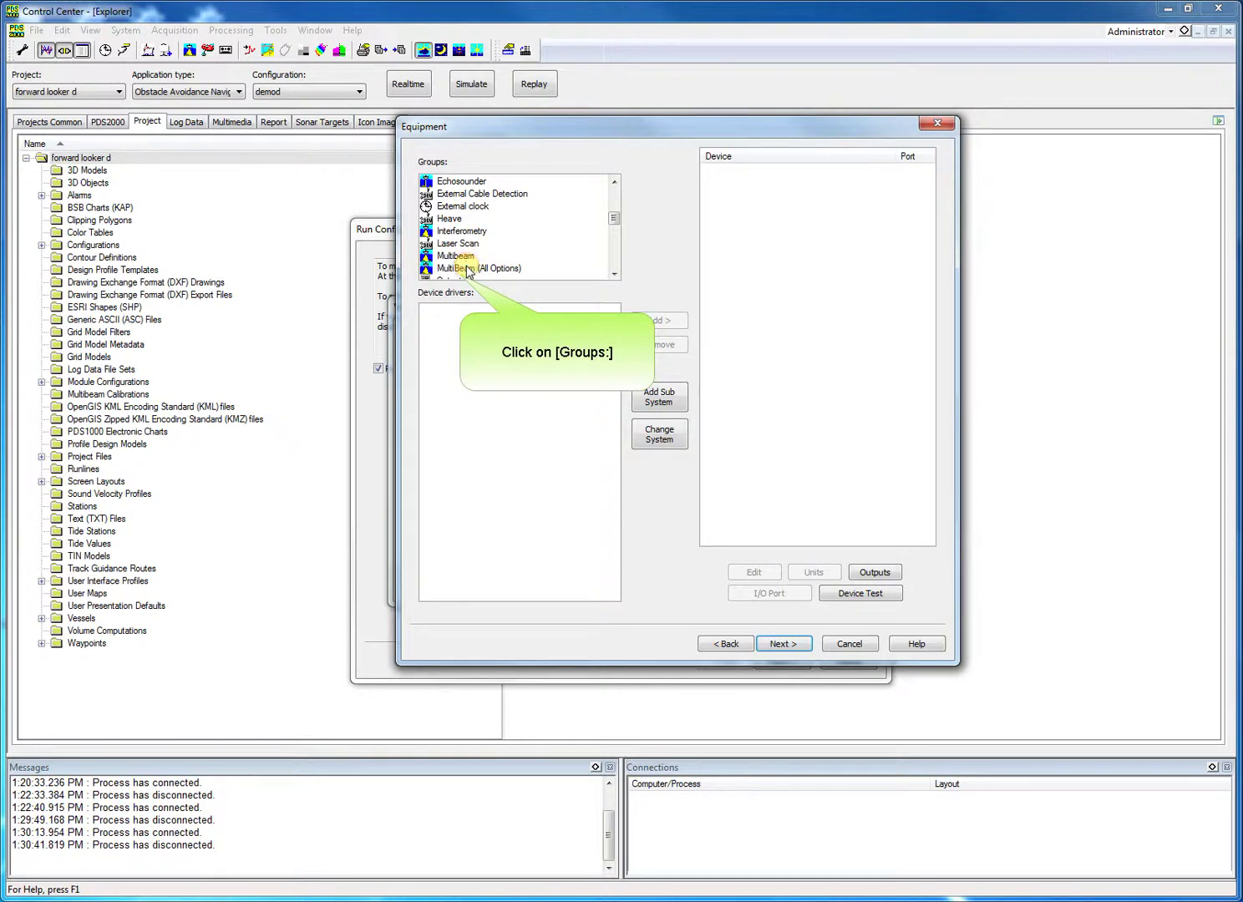
click(466, 269)
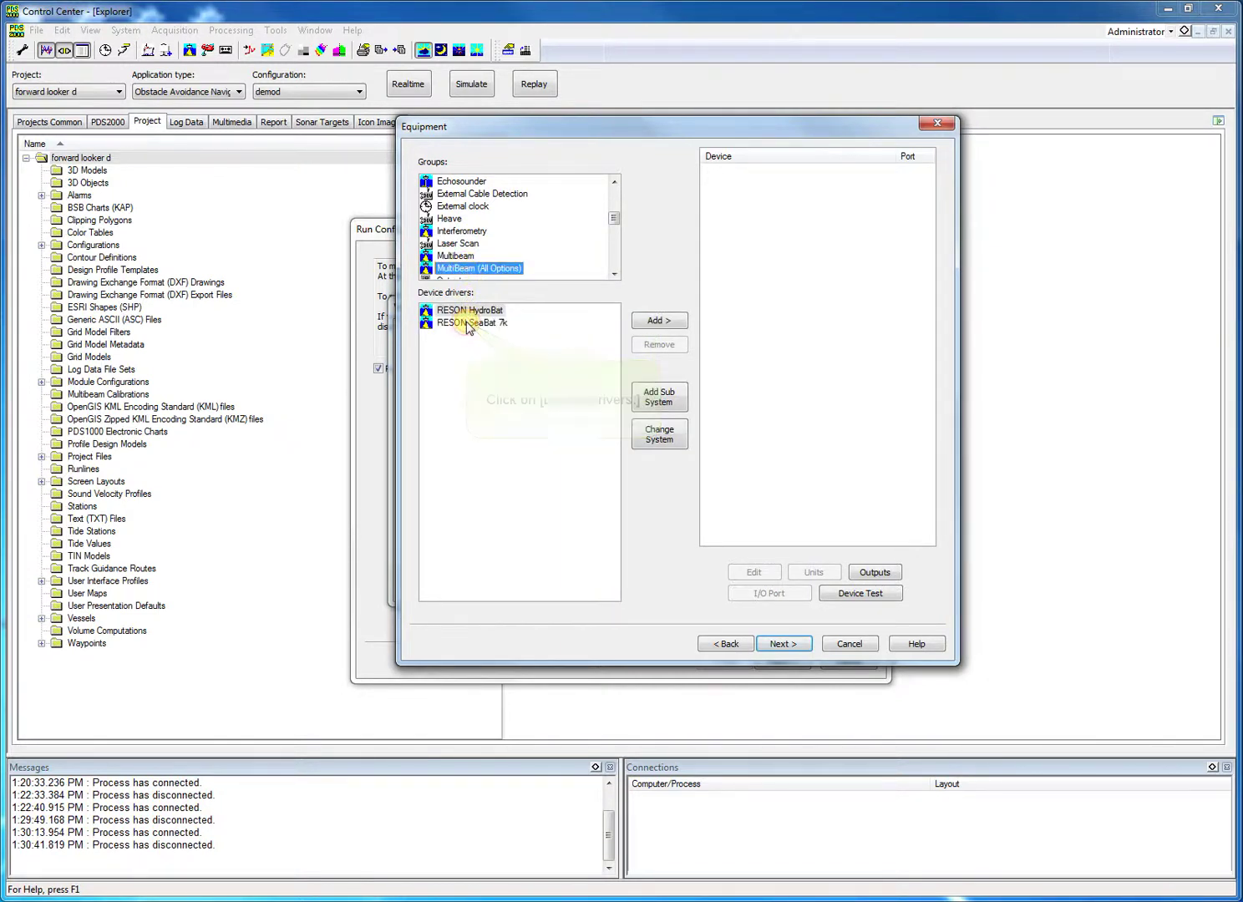
click(466, 323)
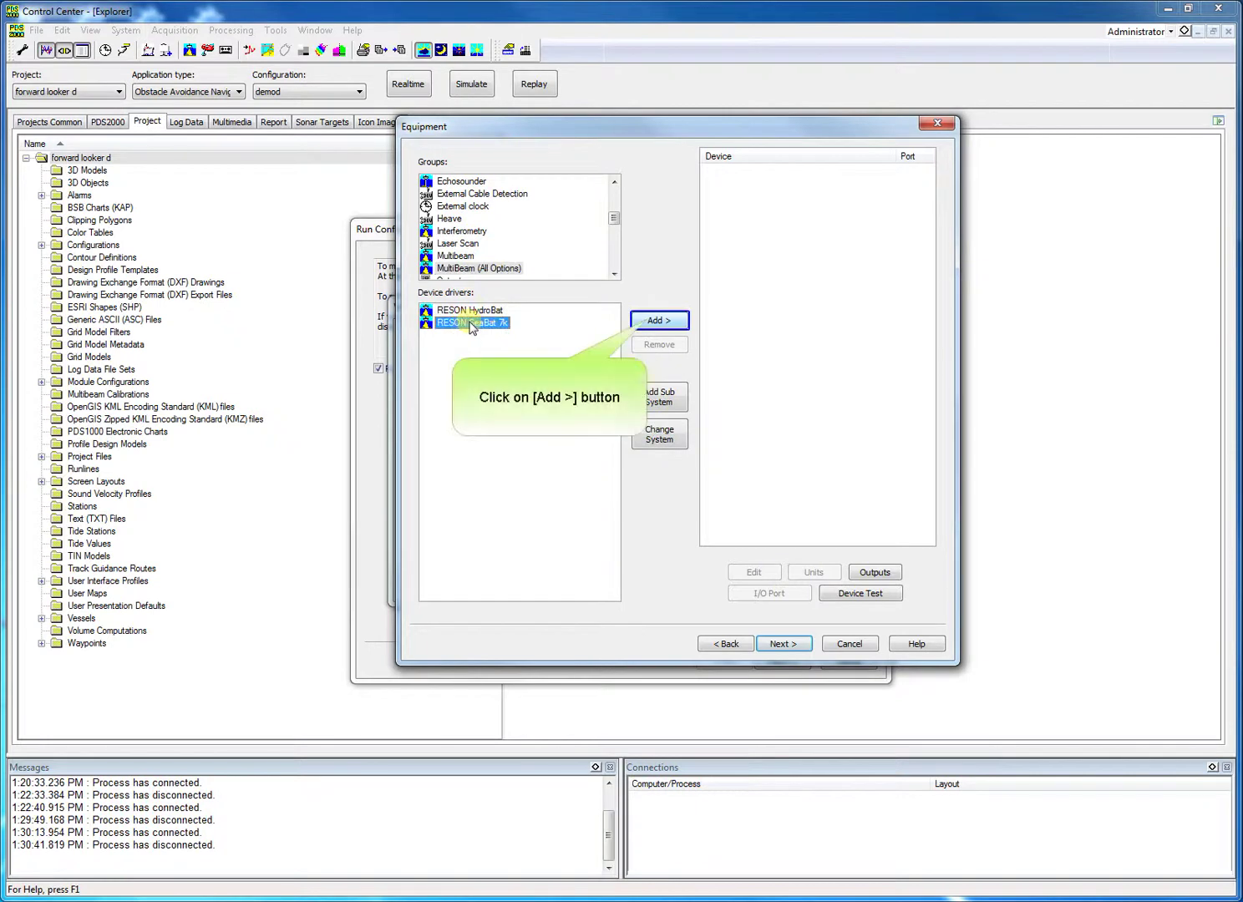
click(648, 323)
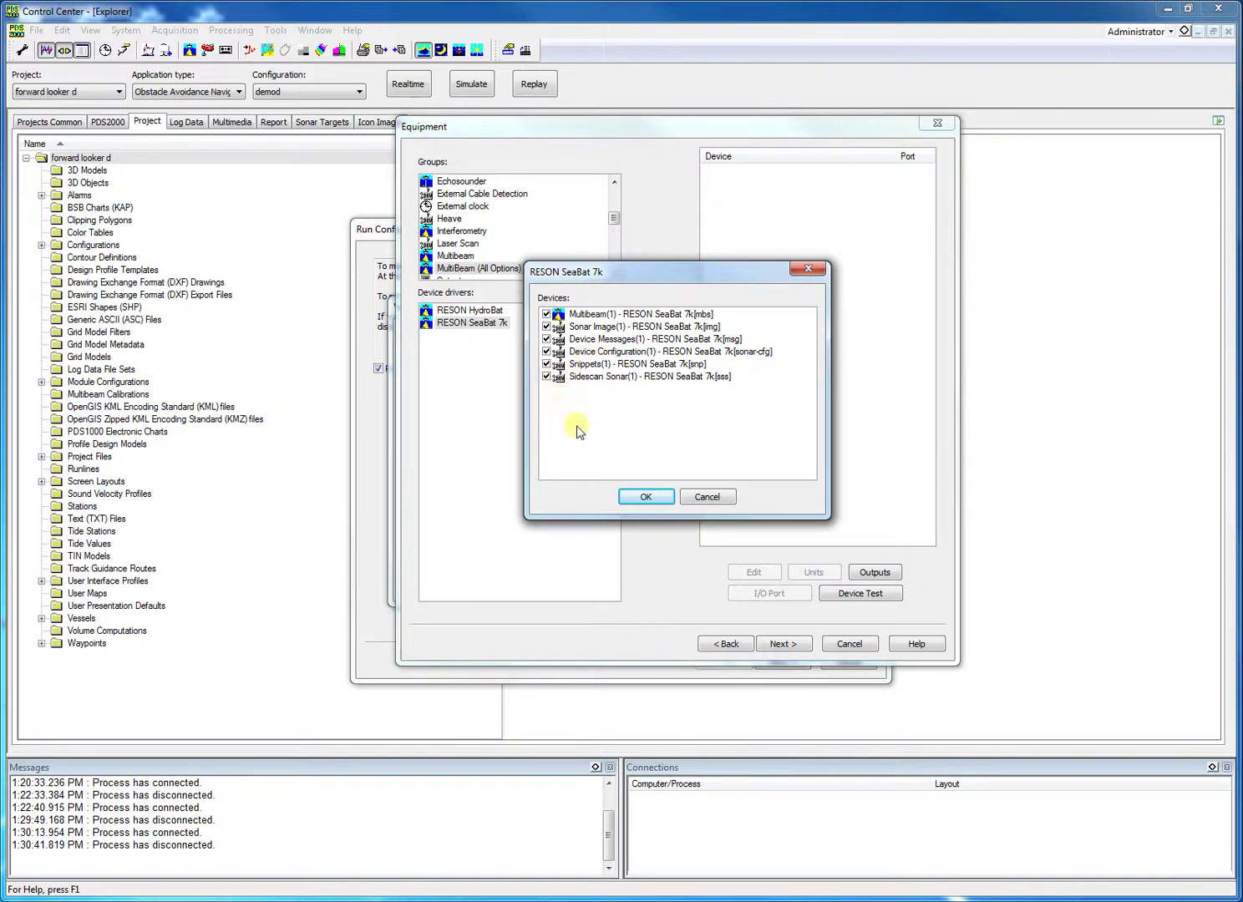
click(547, 377)
click(547, 364)
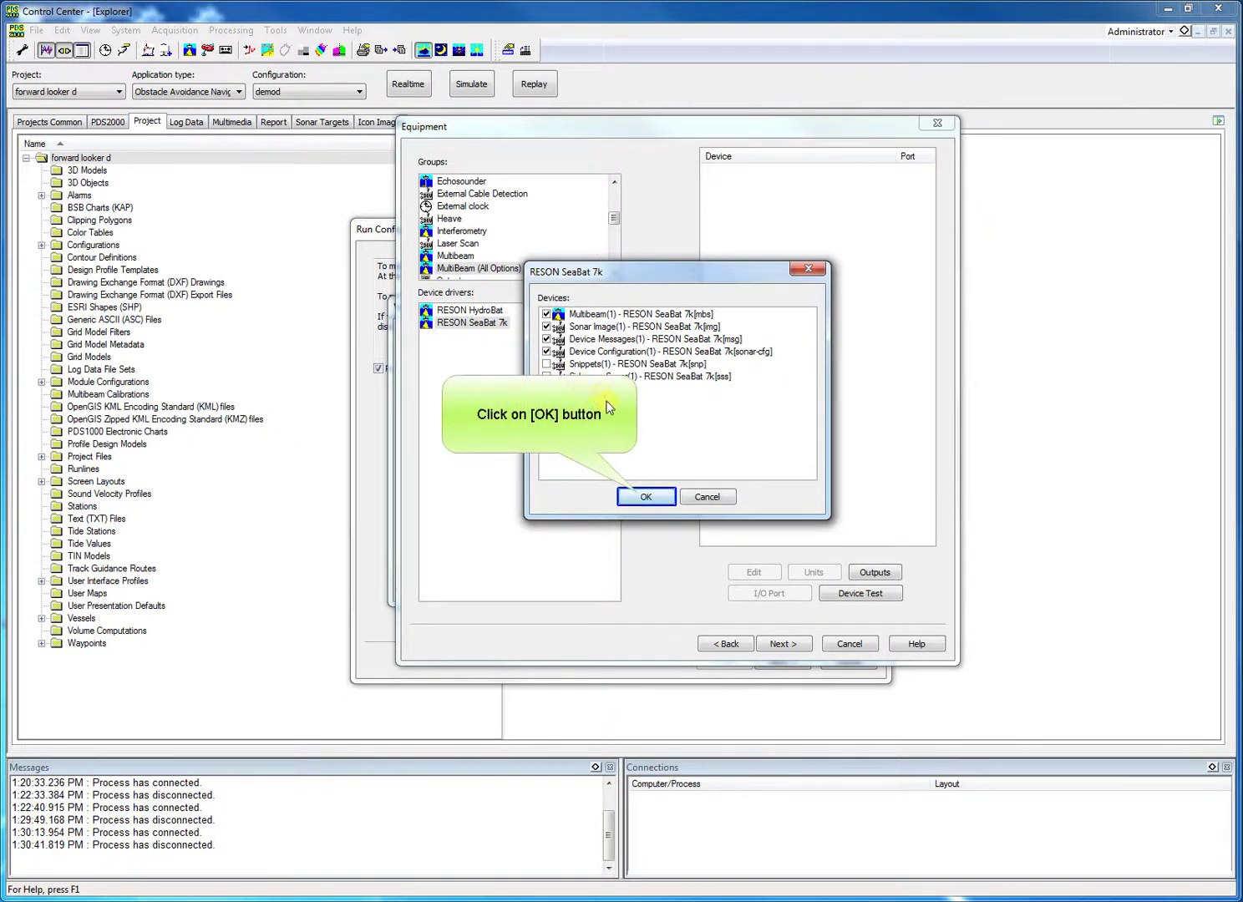
Step: Confirm the SeaBat 7k devices, then remove the Snippets(1) and Sidescan Sonar(1) entries
click(640, 495)
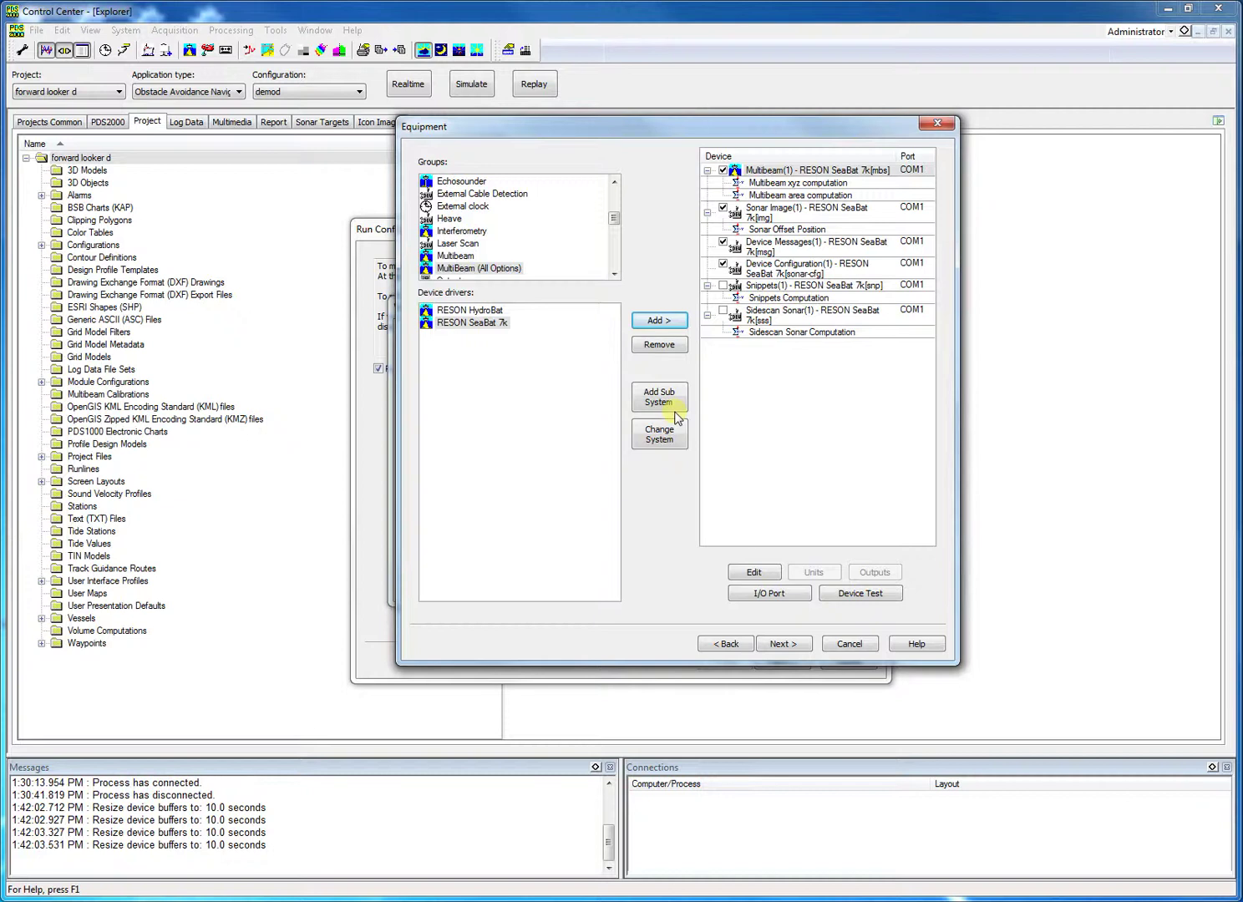
click(763, 286)
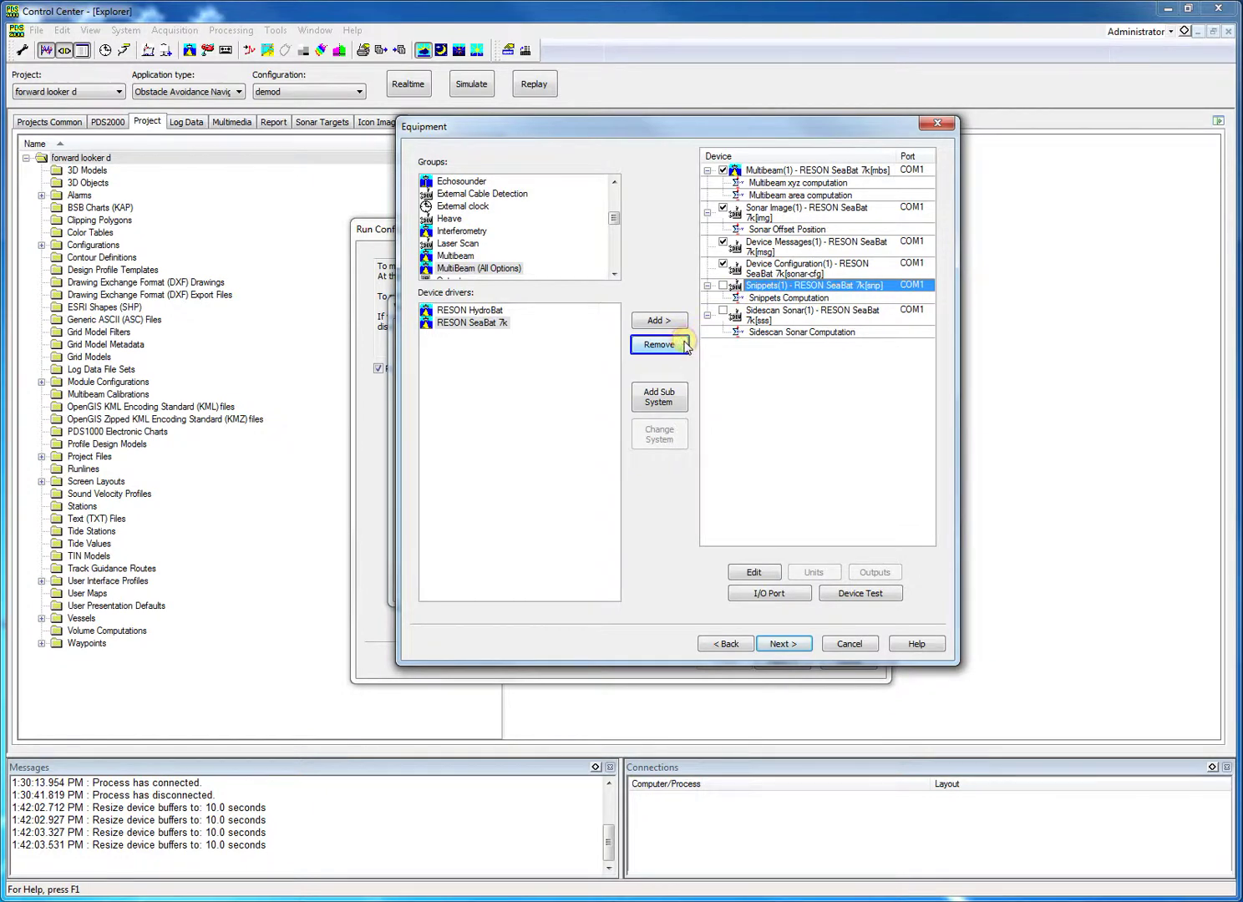
click(659, 344)
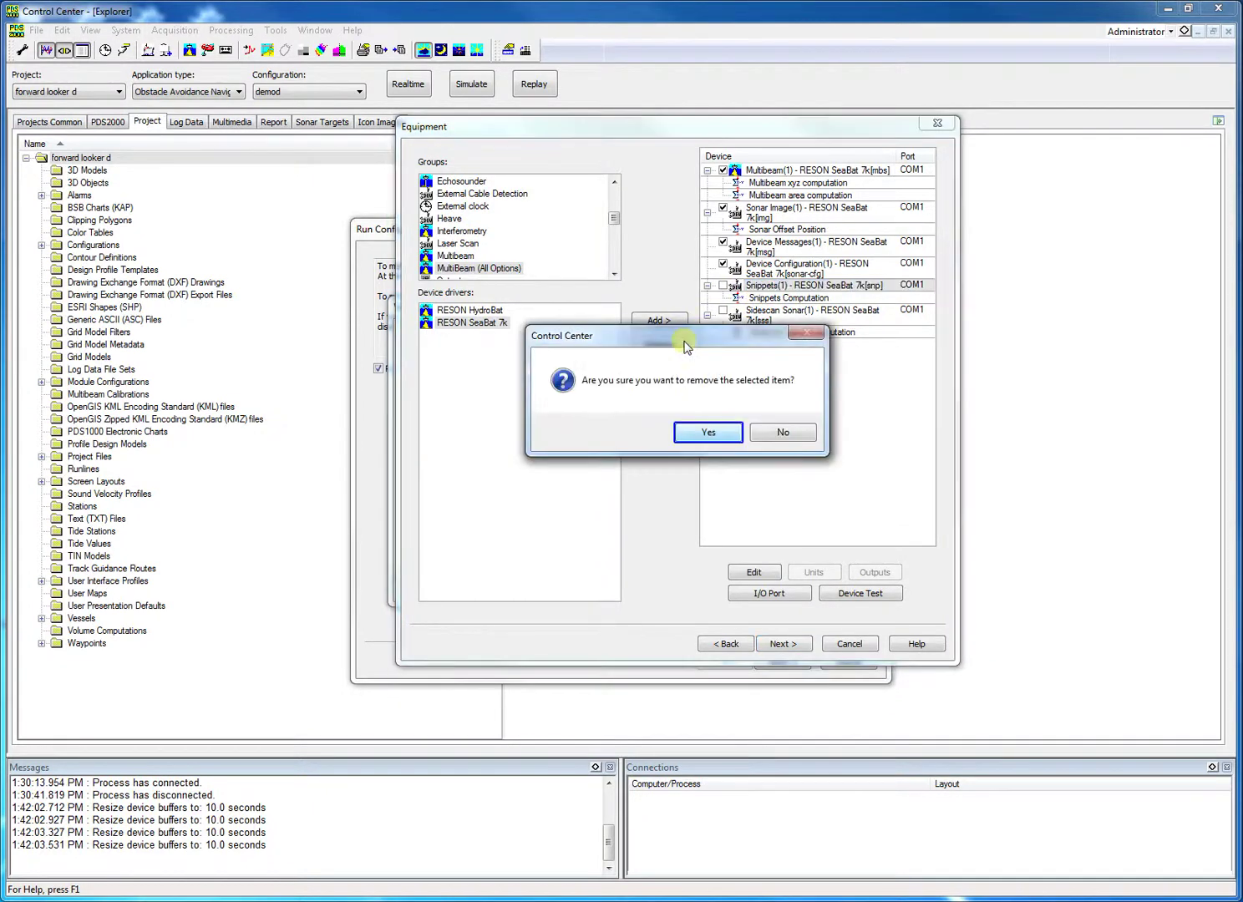
click(705, 431)
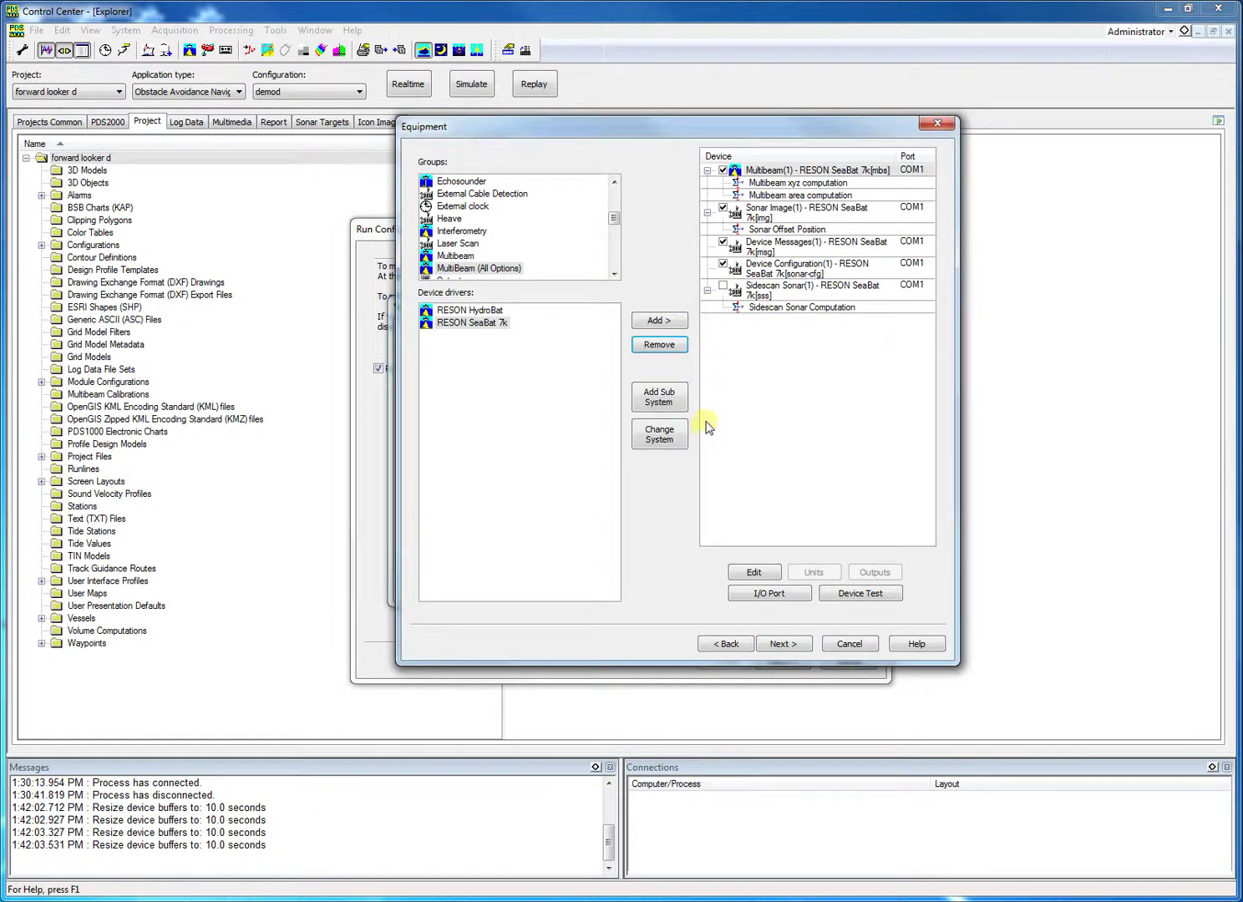
click(760, 291)
click(678, 346)
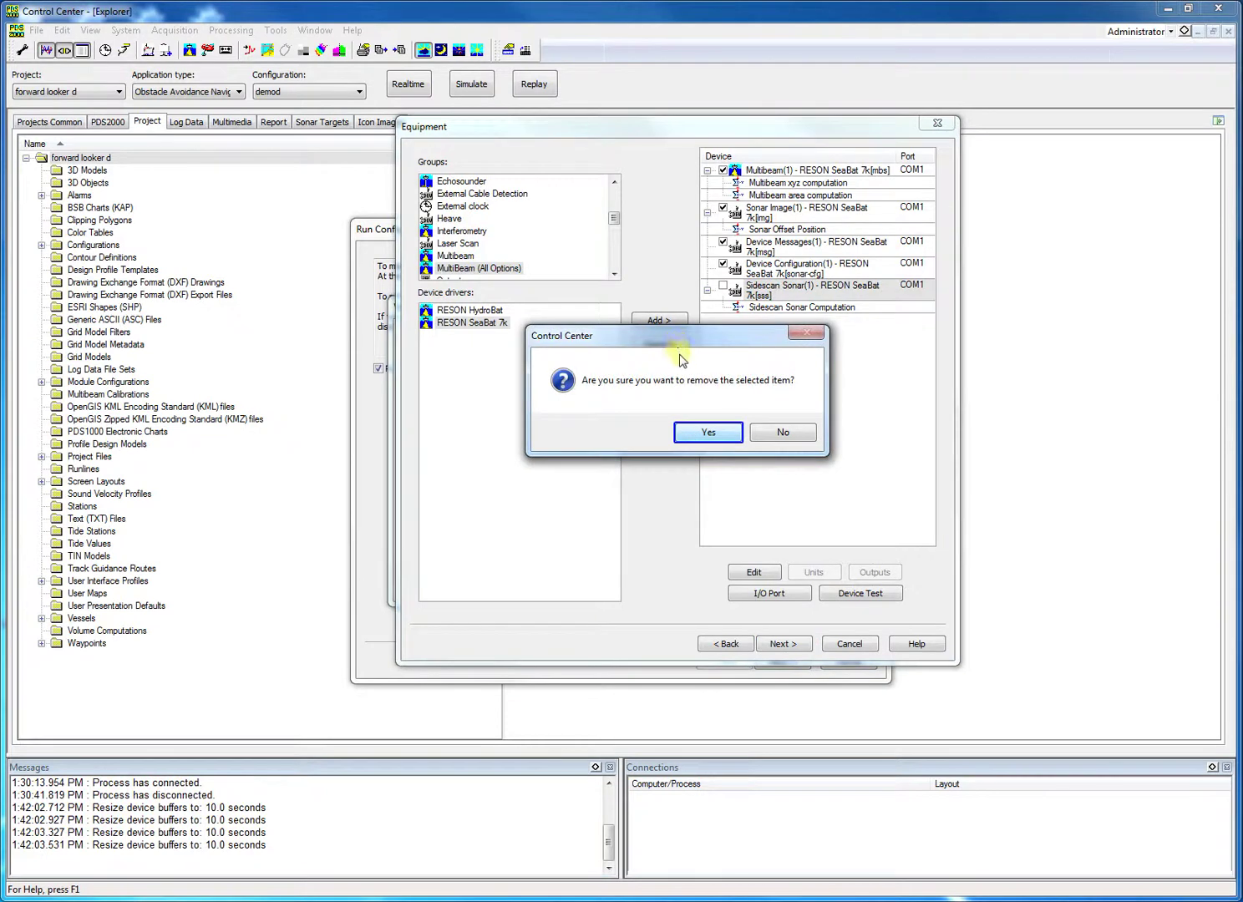
click(701, 433)
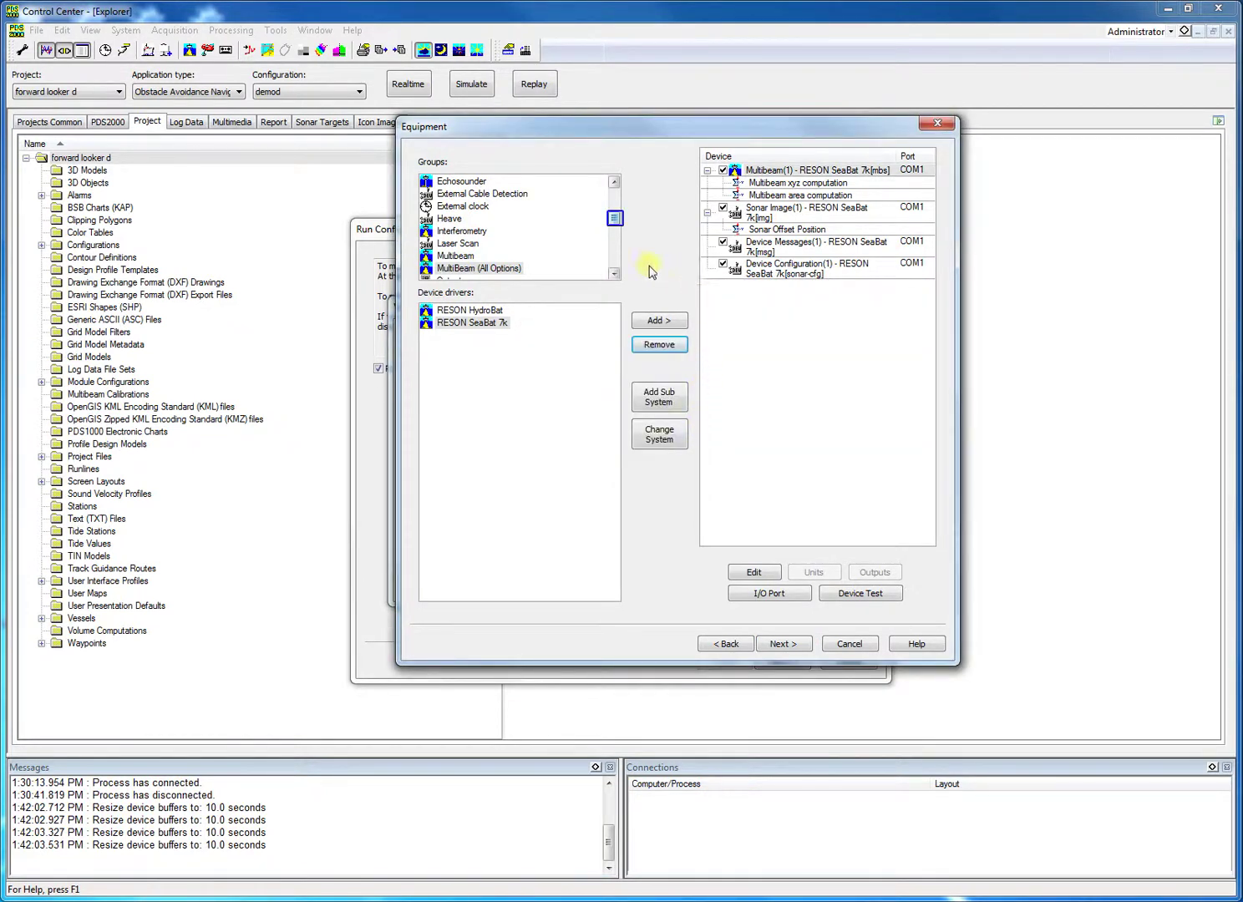
Step: Add the Positioning system Geogs NMEA 2.30 GGA driver to the equipment list
click(612, 220)
drag(614, 224, 613, 227)
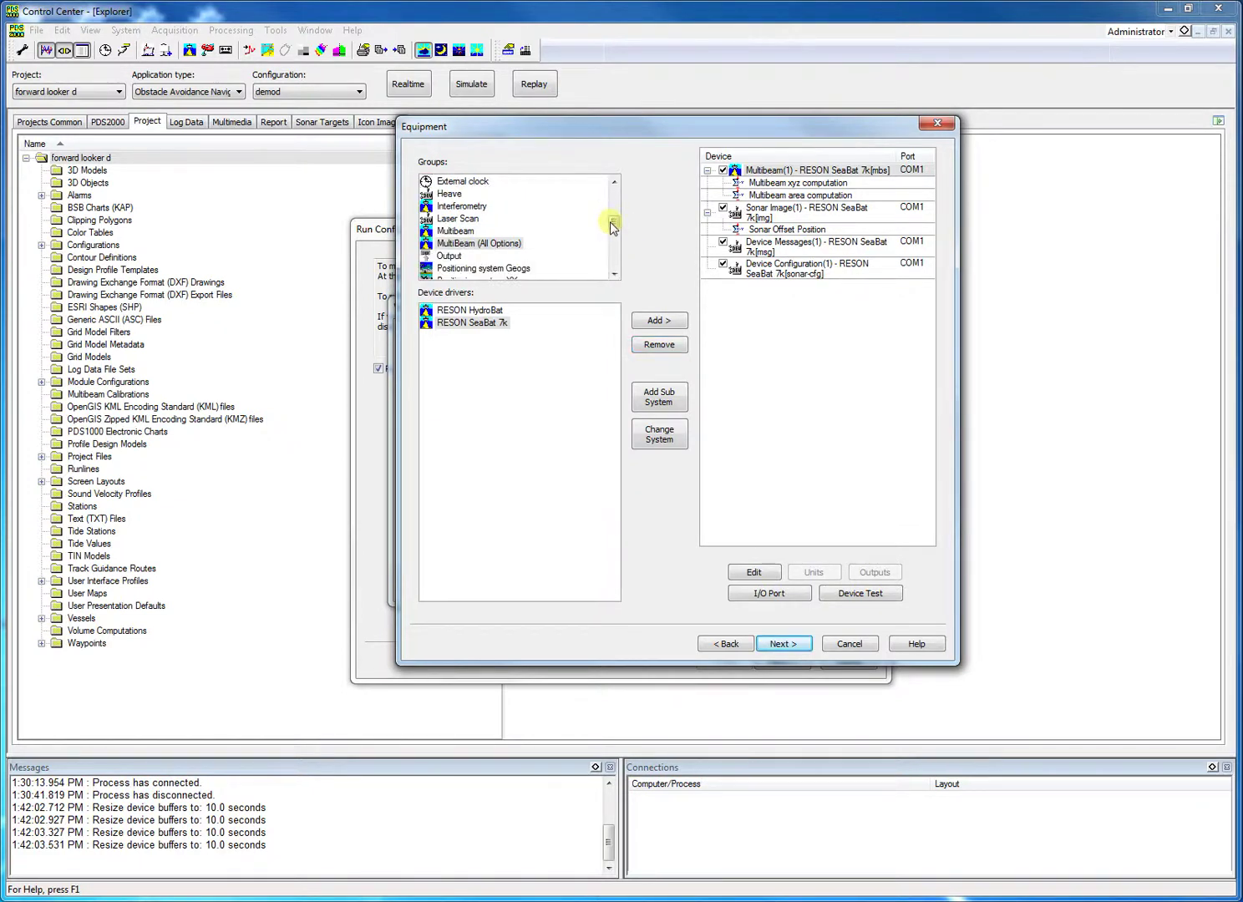
click(527, 268)
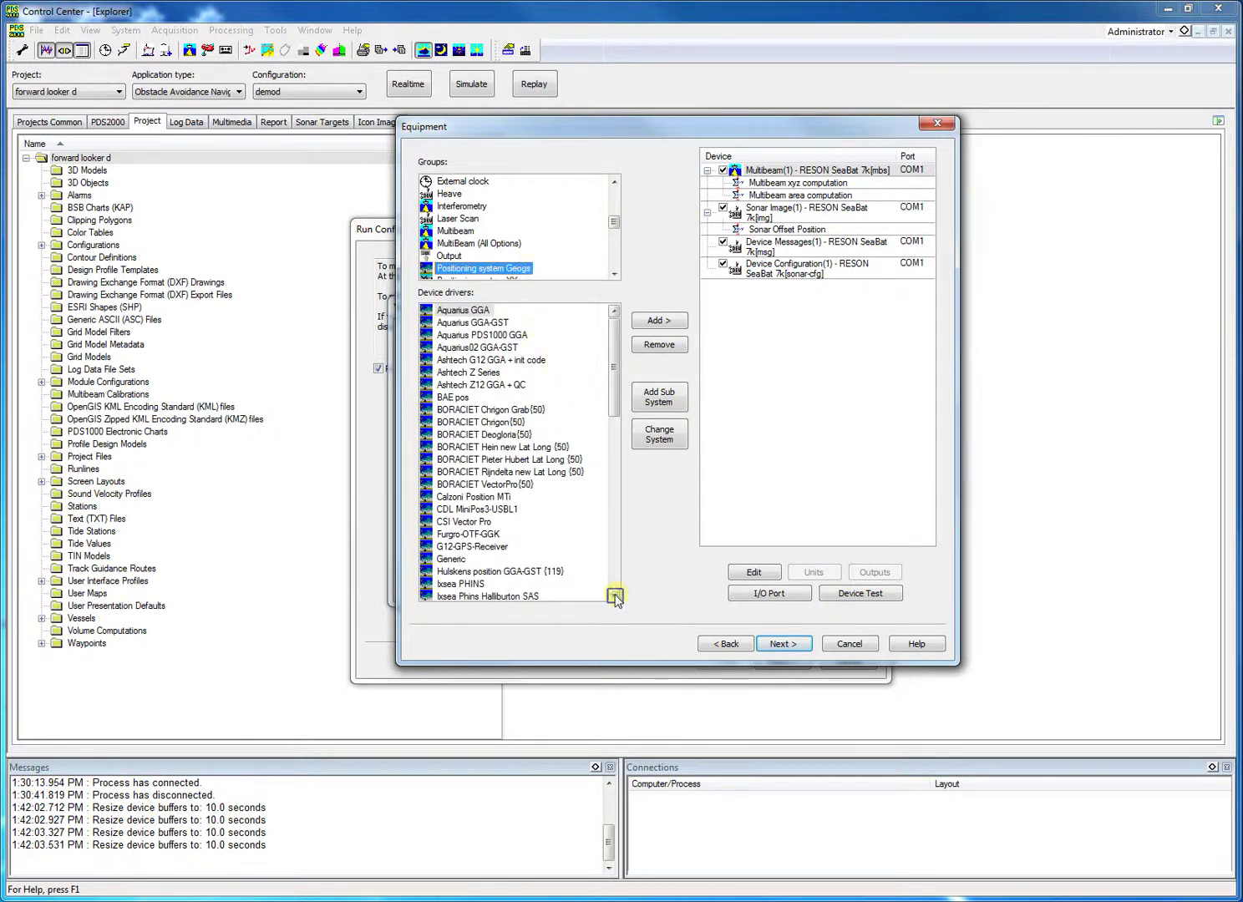
scroll(615, 596, down, 5)
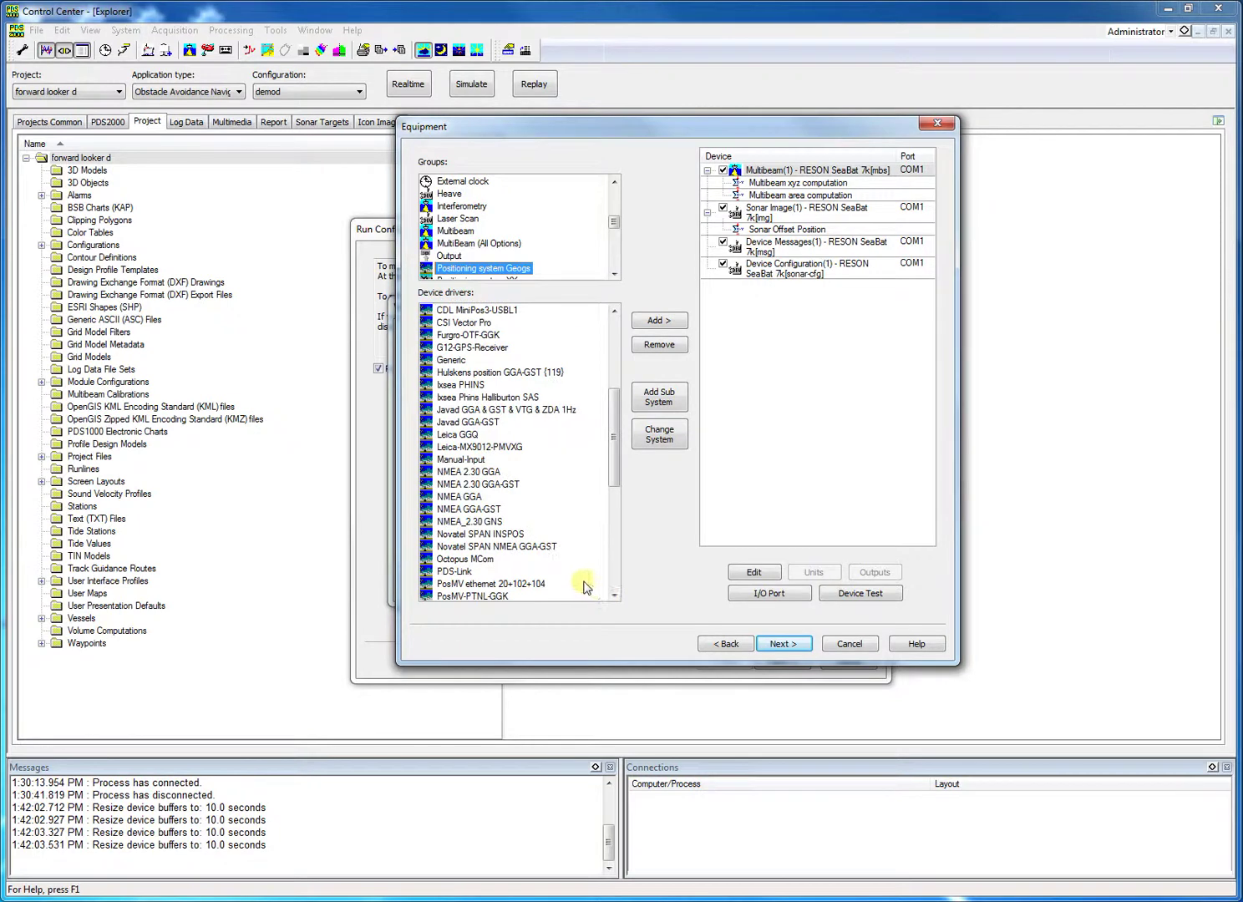
click(491, 473)
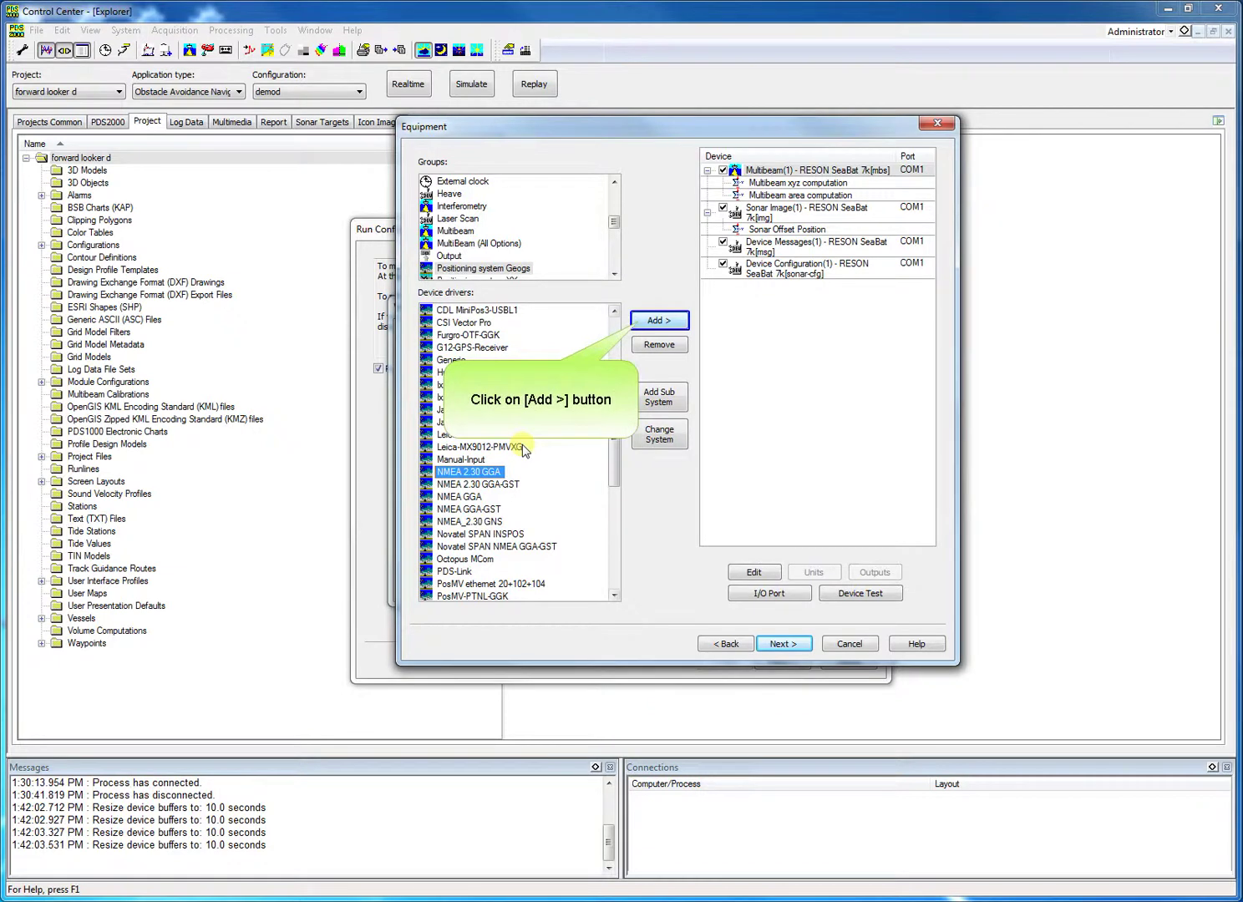
click(640, 323)
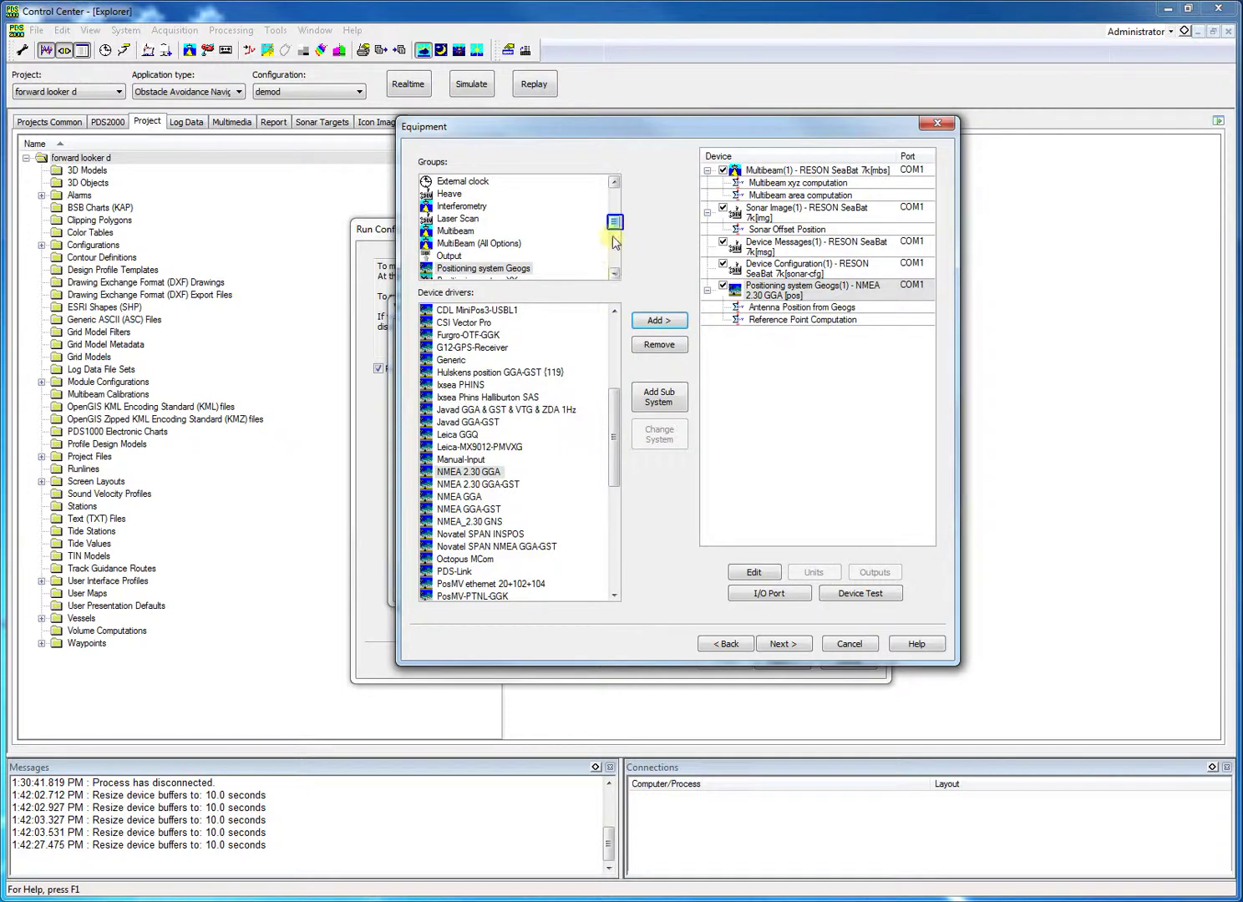
mouse_move(614, 225)
mouse_down()
mouse_move(614, 237)
mouse_move(614, 219)
mouse_up()
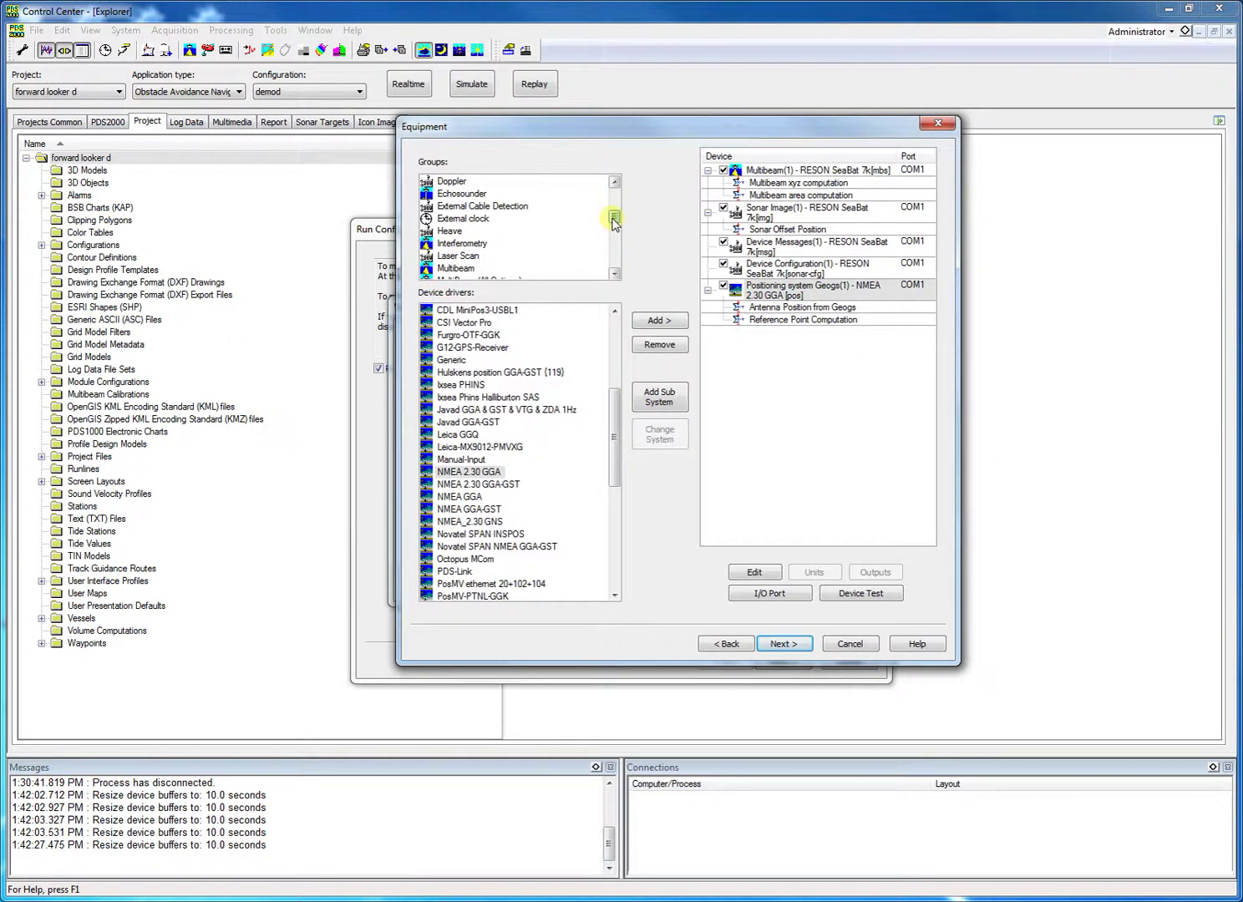
Step: Add the NMEA-HDT compass to the equipment
drag(614, 218, 614, 201)
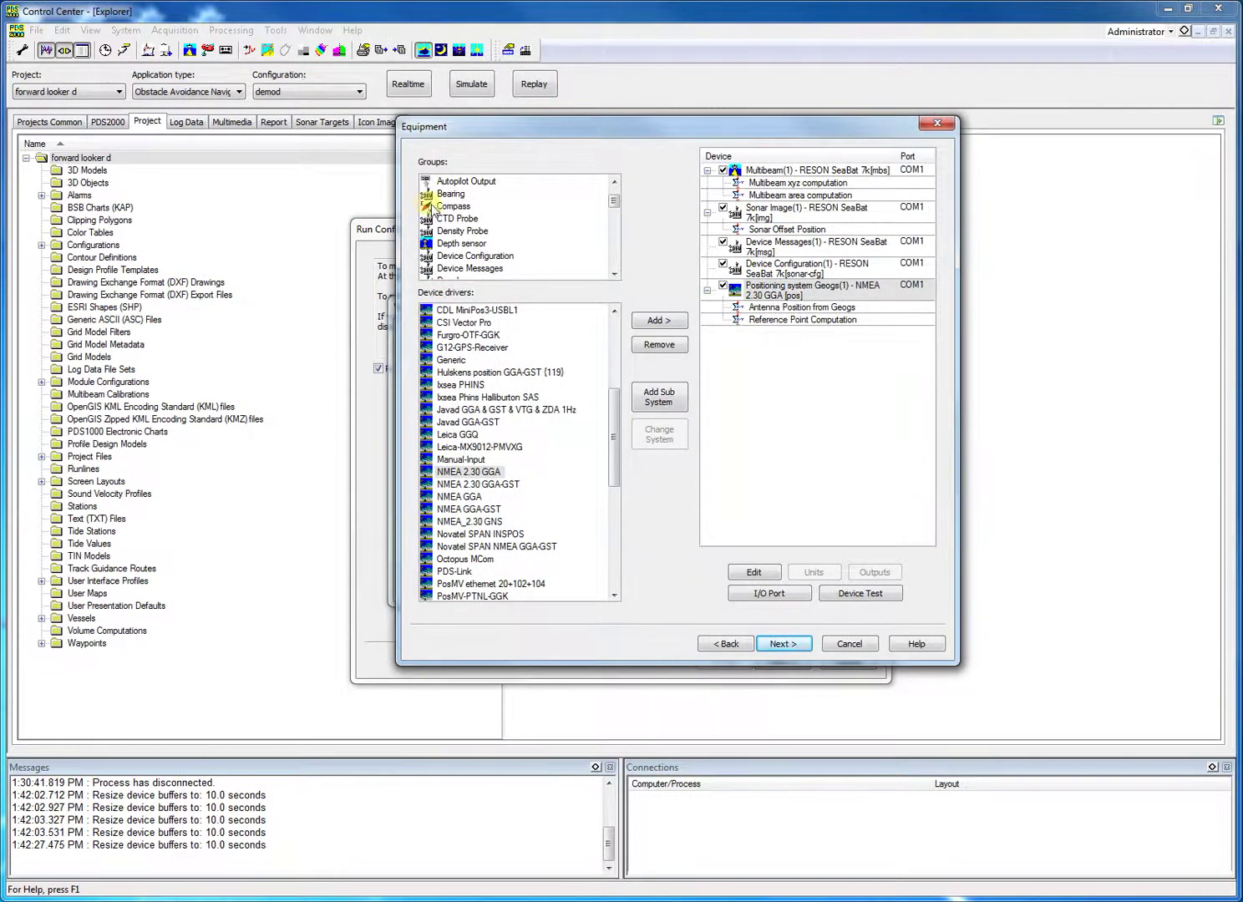
click(452, 208)
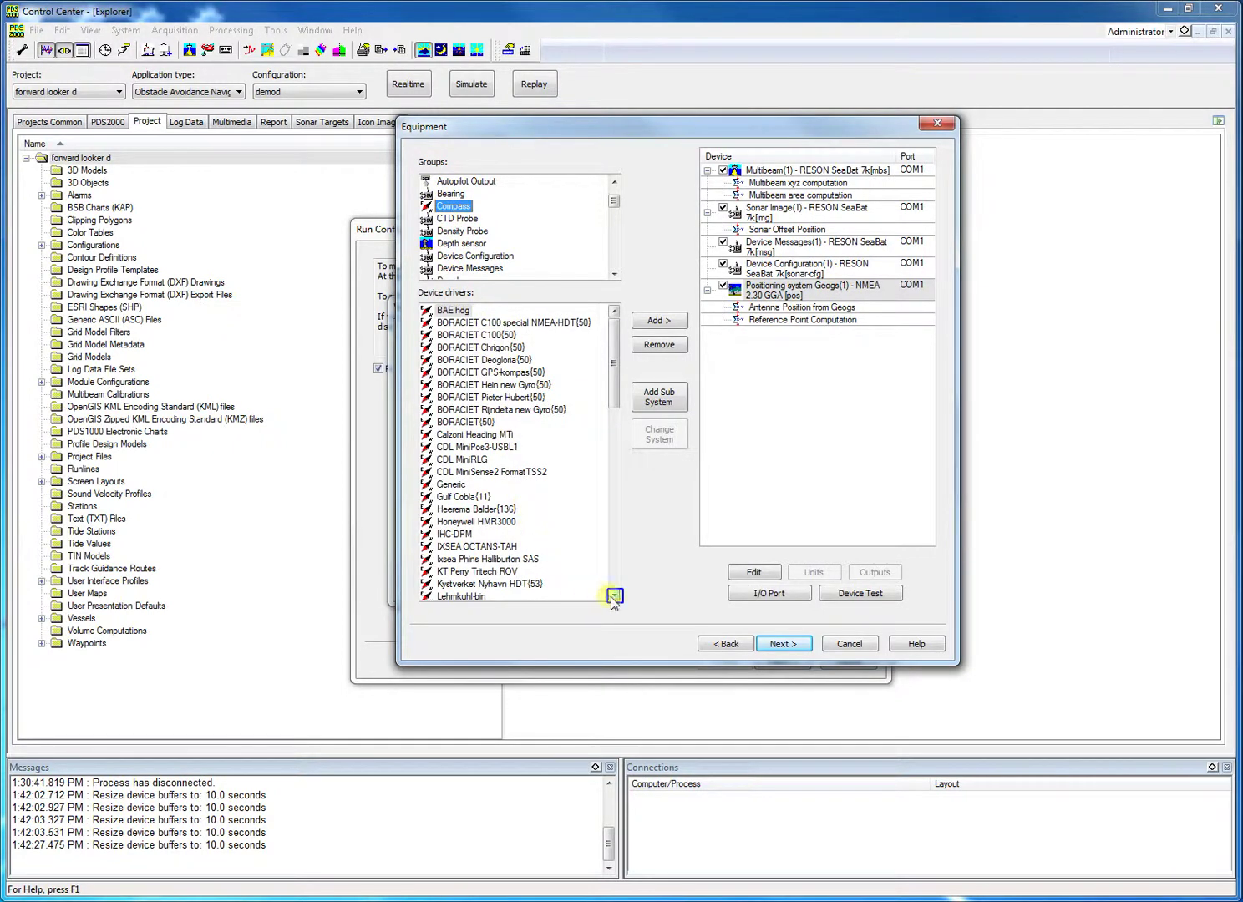
scroll(614, 597, down, 4)
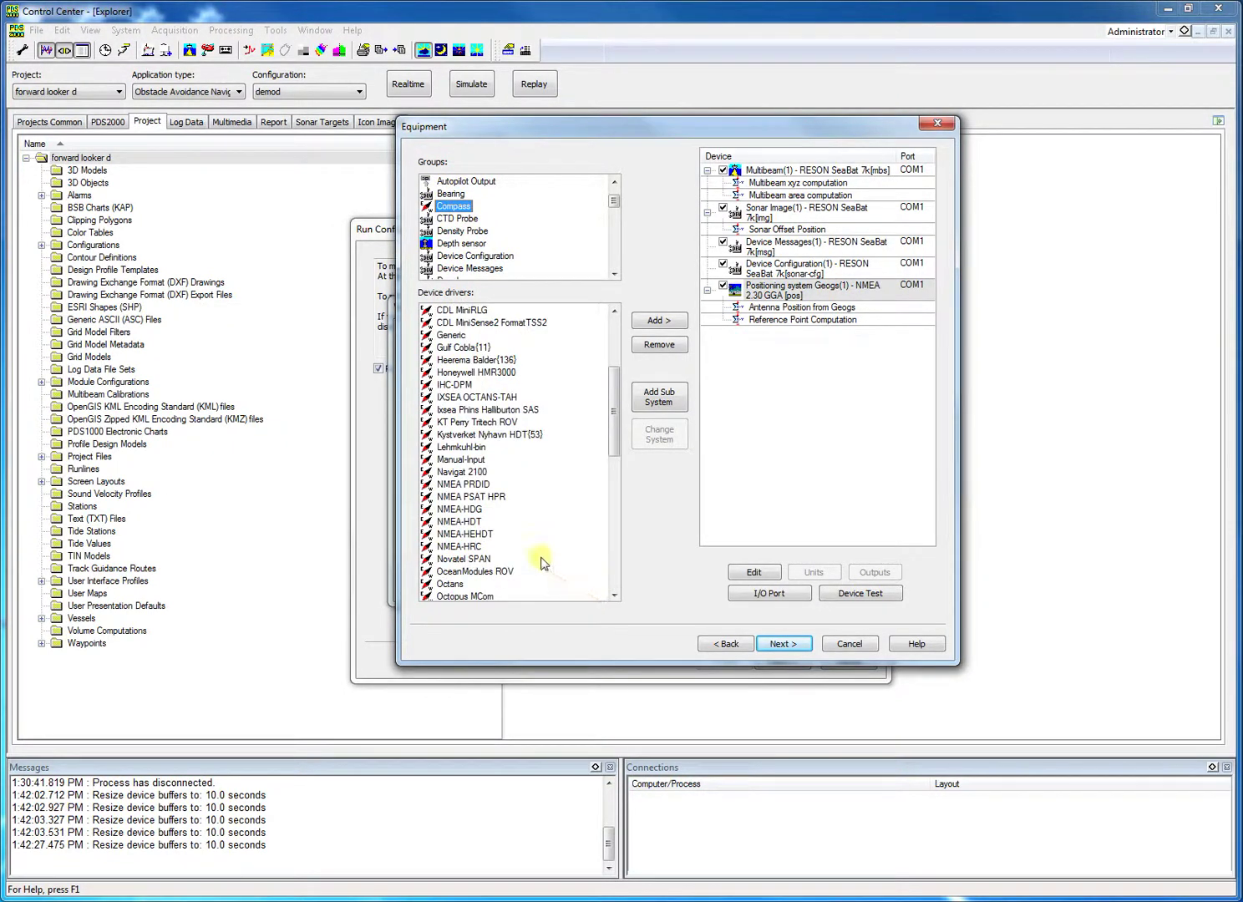
click(460, 521)
click(669, 322)
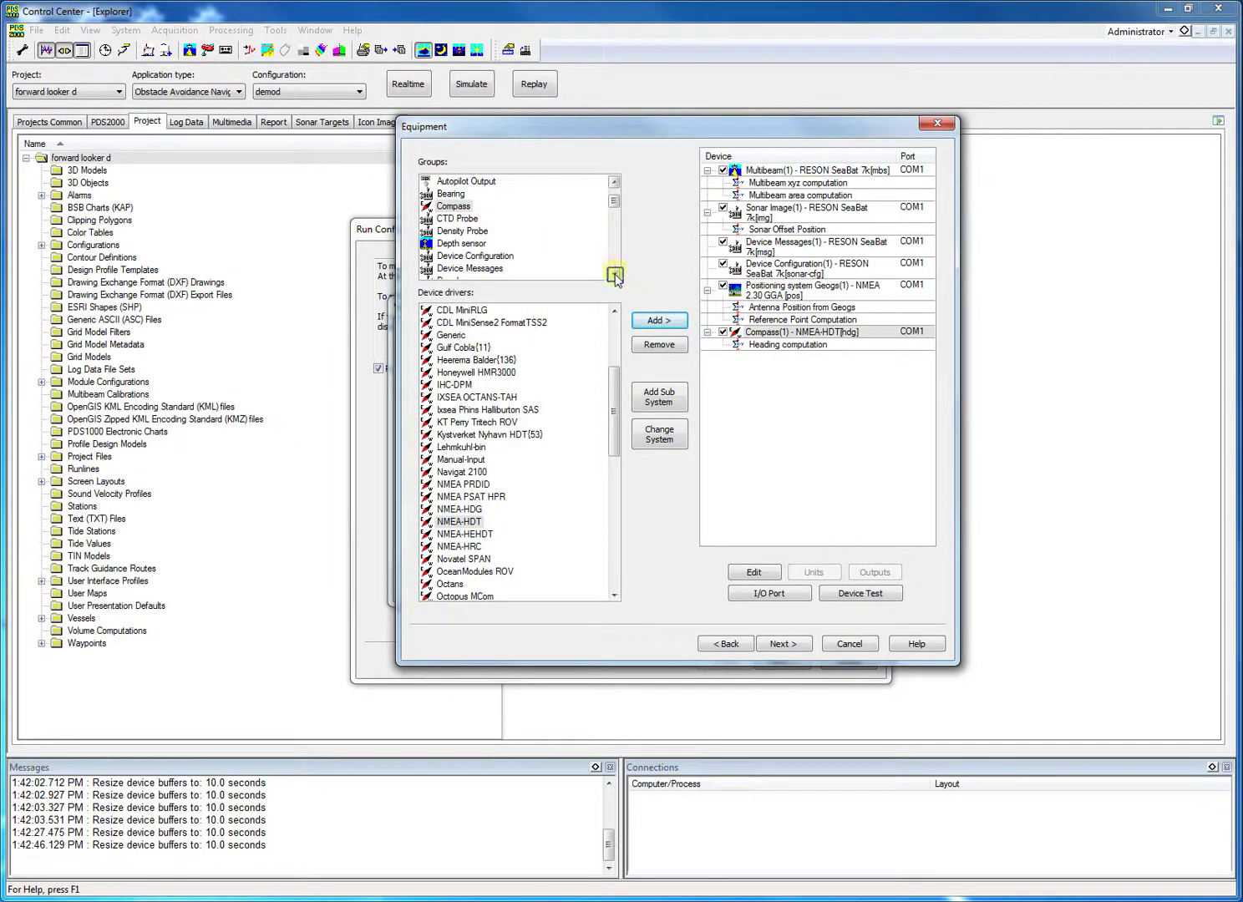
Step: Add the TSS1 VRU motion sensor to the equipment
scroll(615, 276, down, 5)
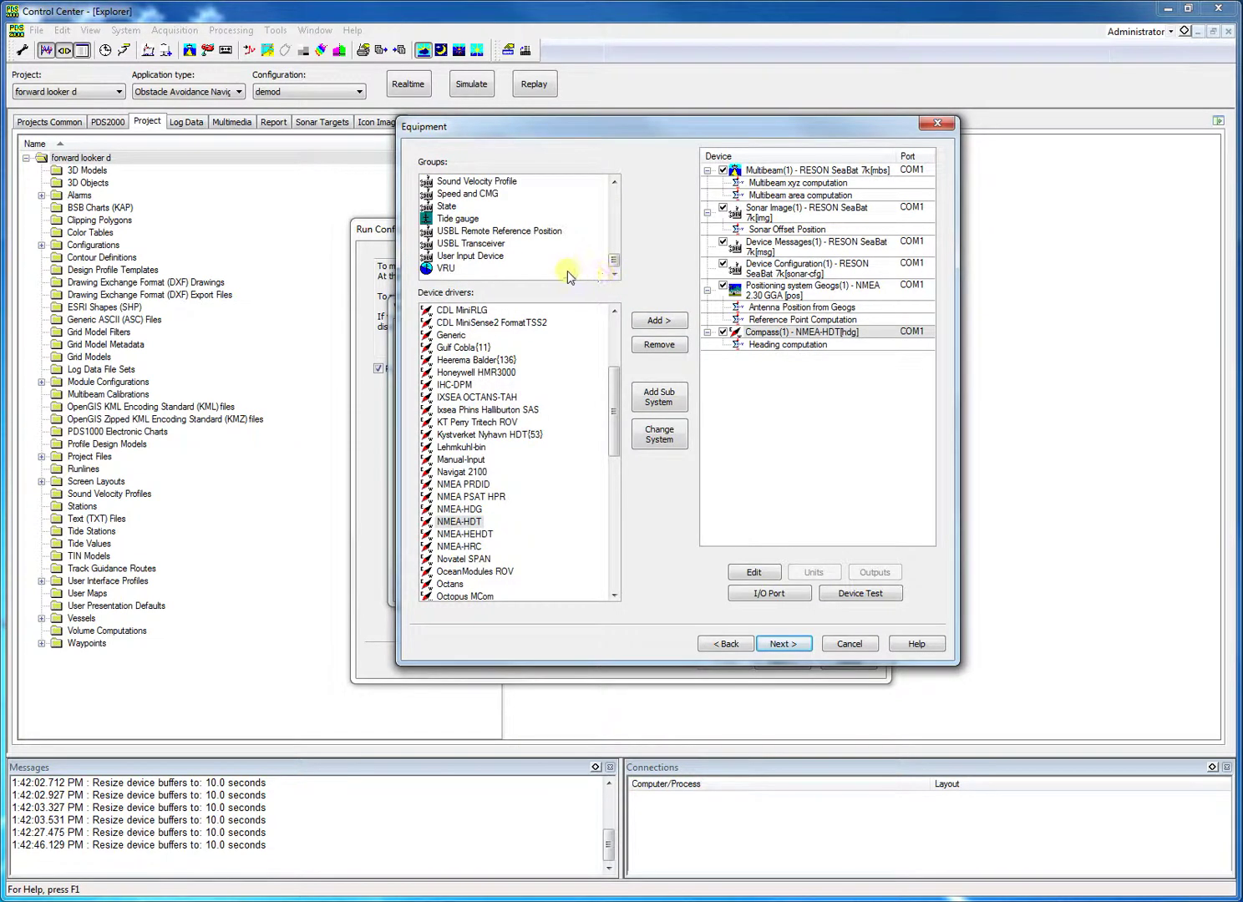
click(447, 268)
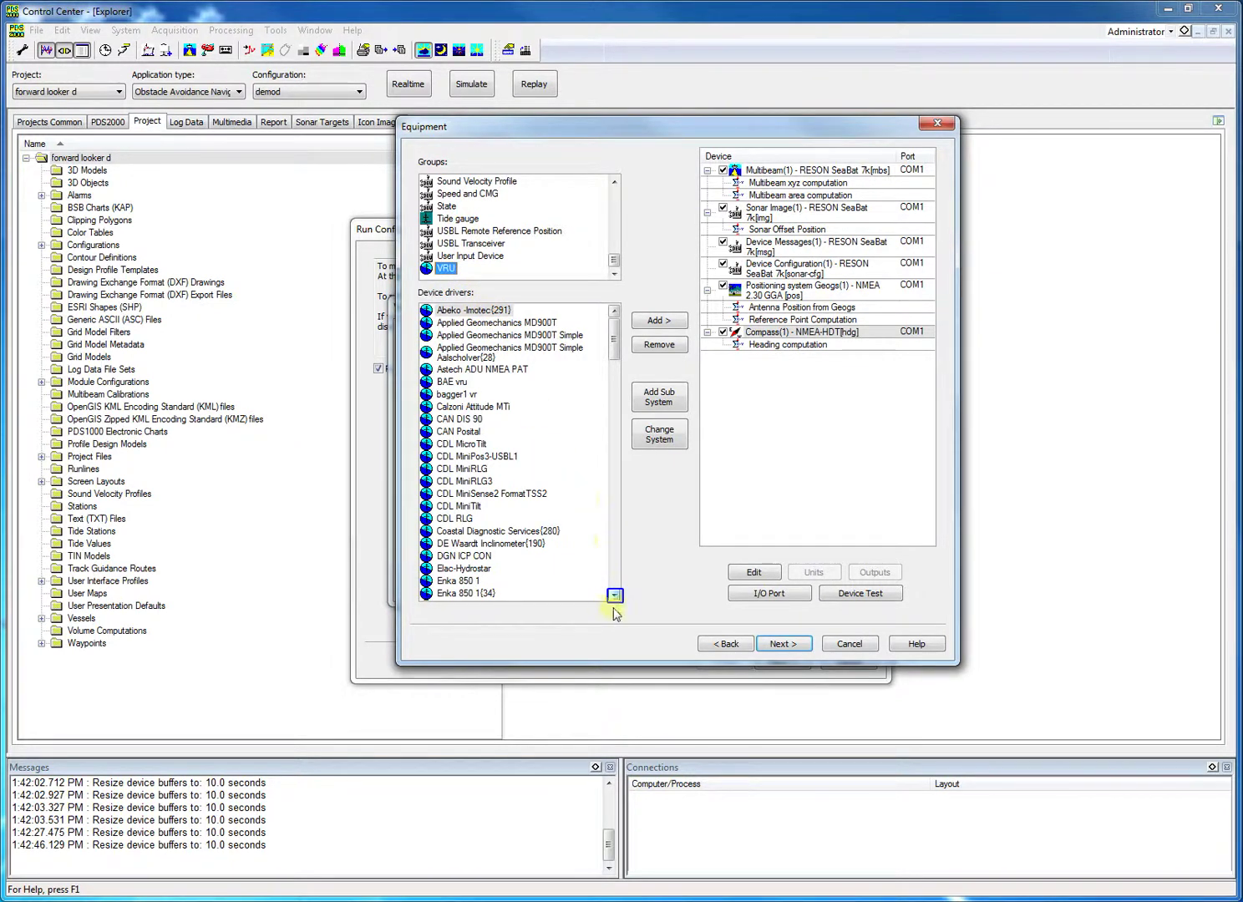
scroll(615, 597, down, 10)
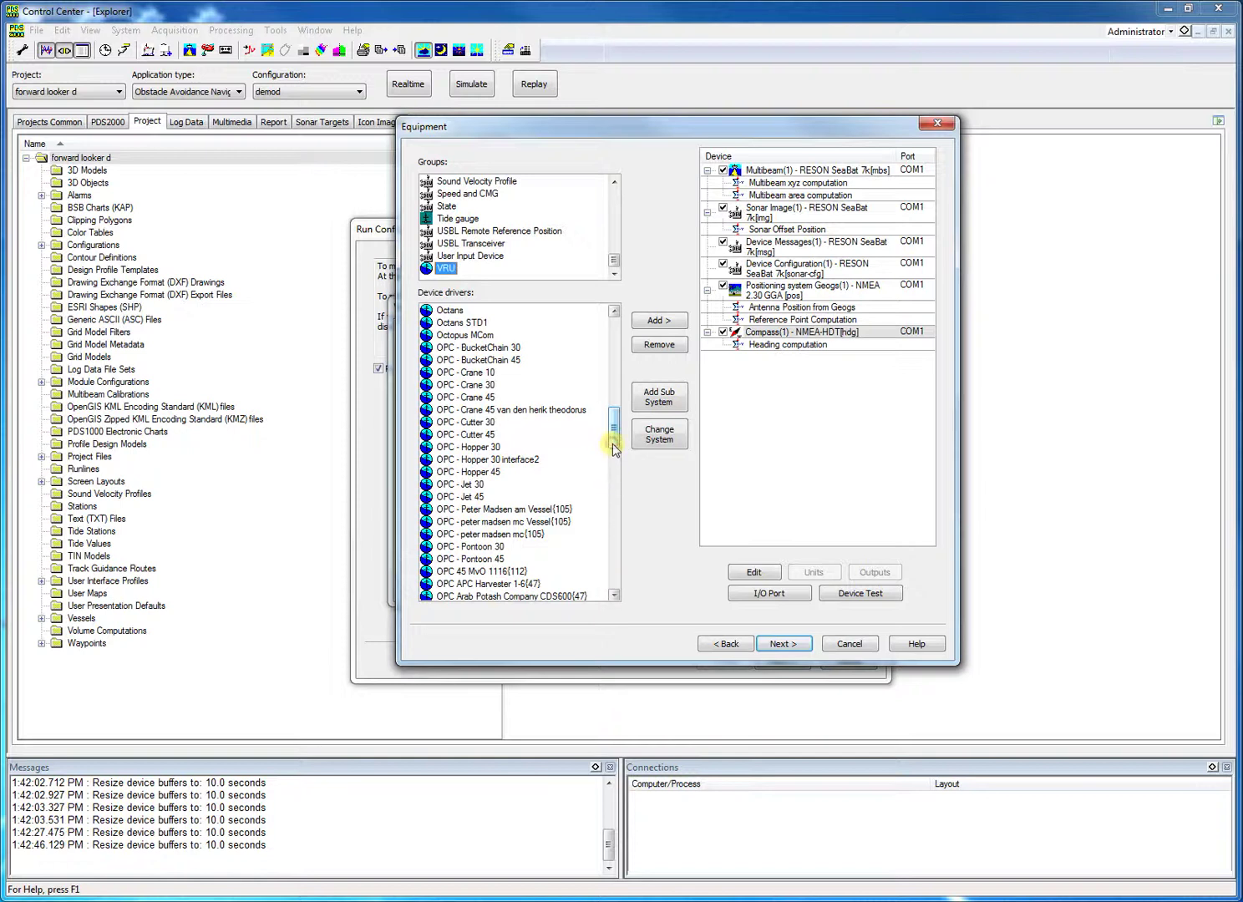
scroll(610, 467, down, 10)
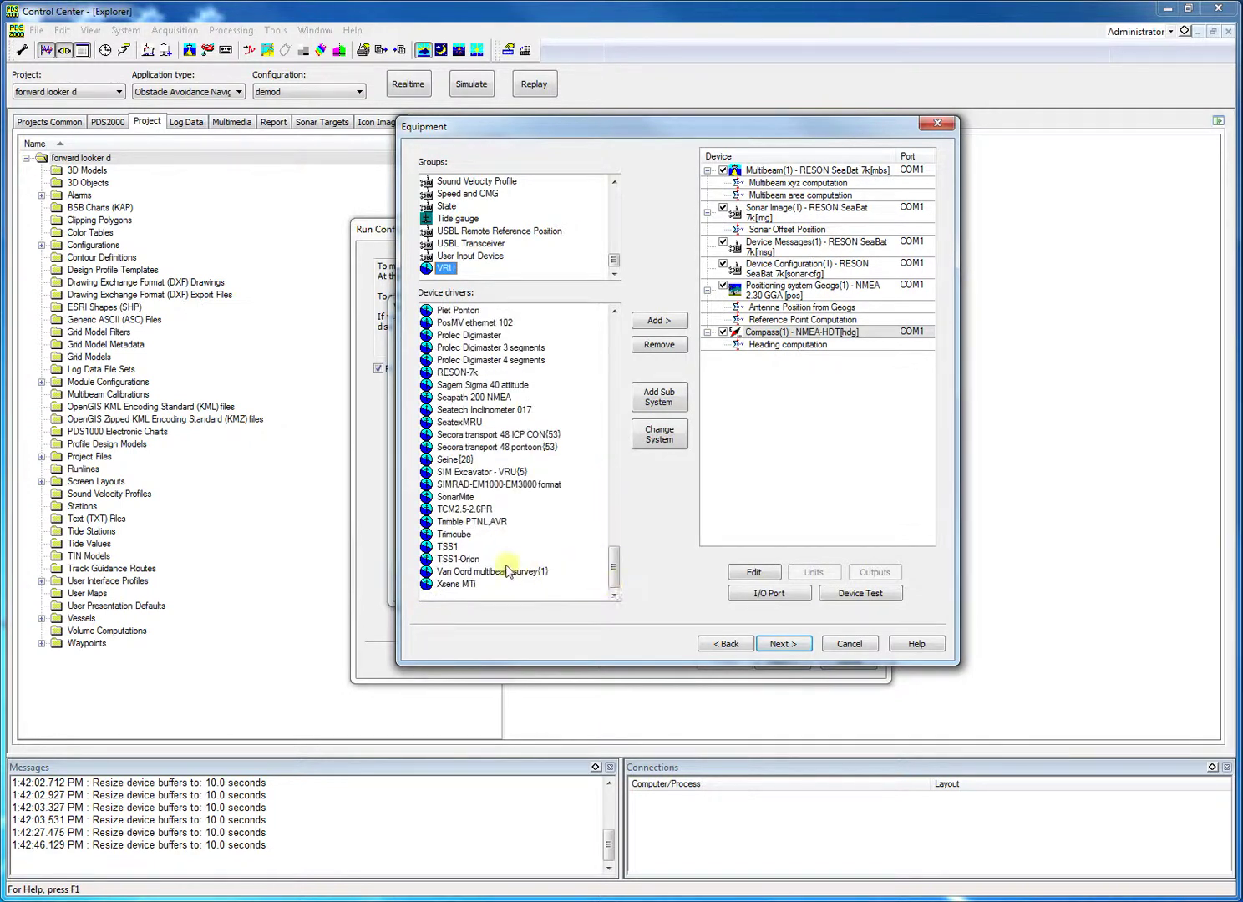
click(456, 549)
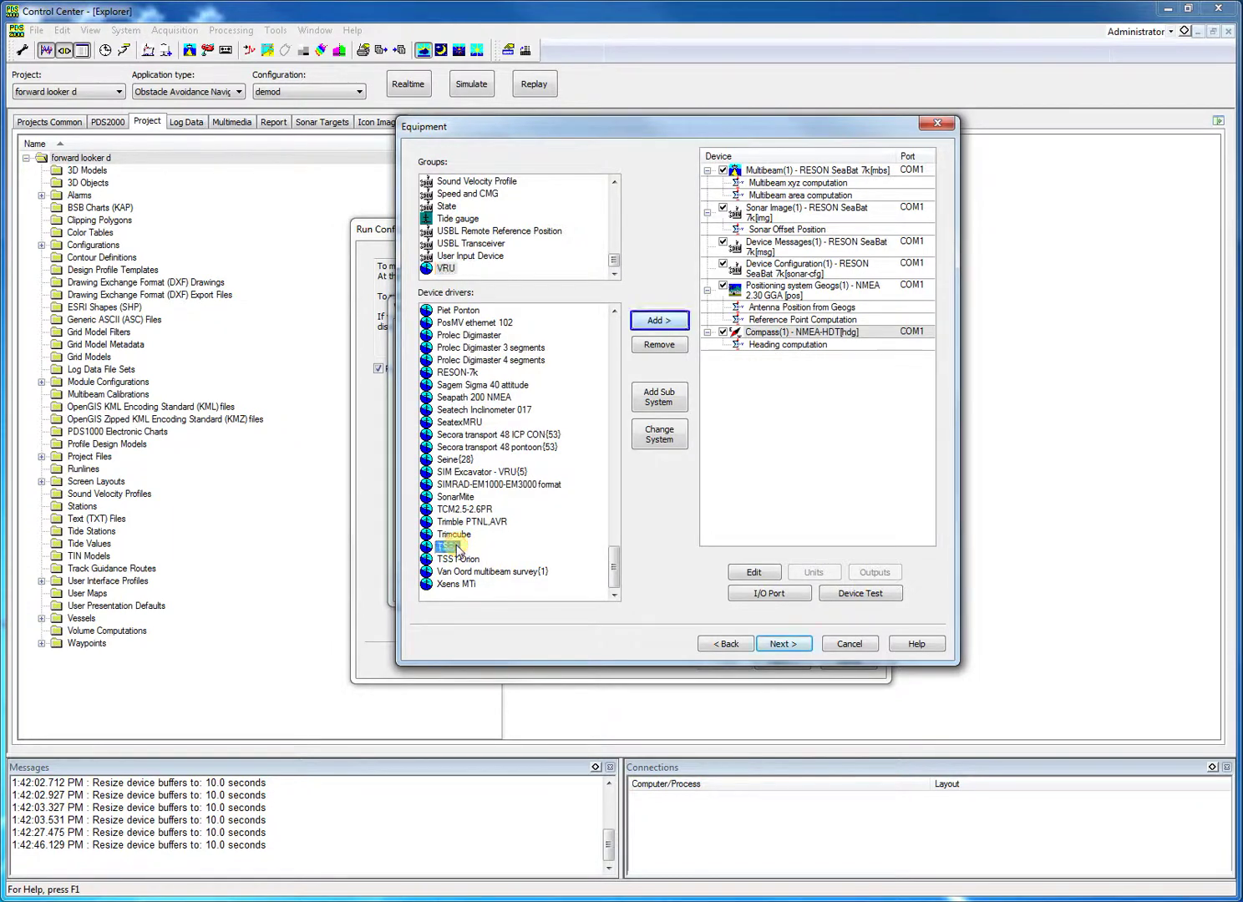
click(654, 326)
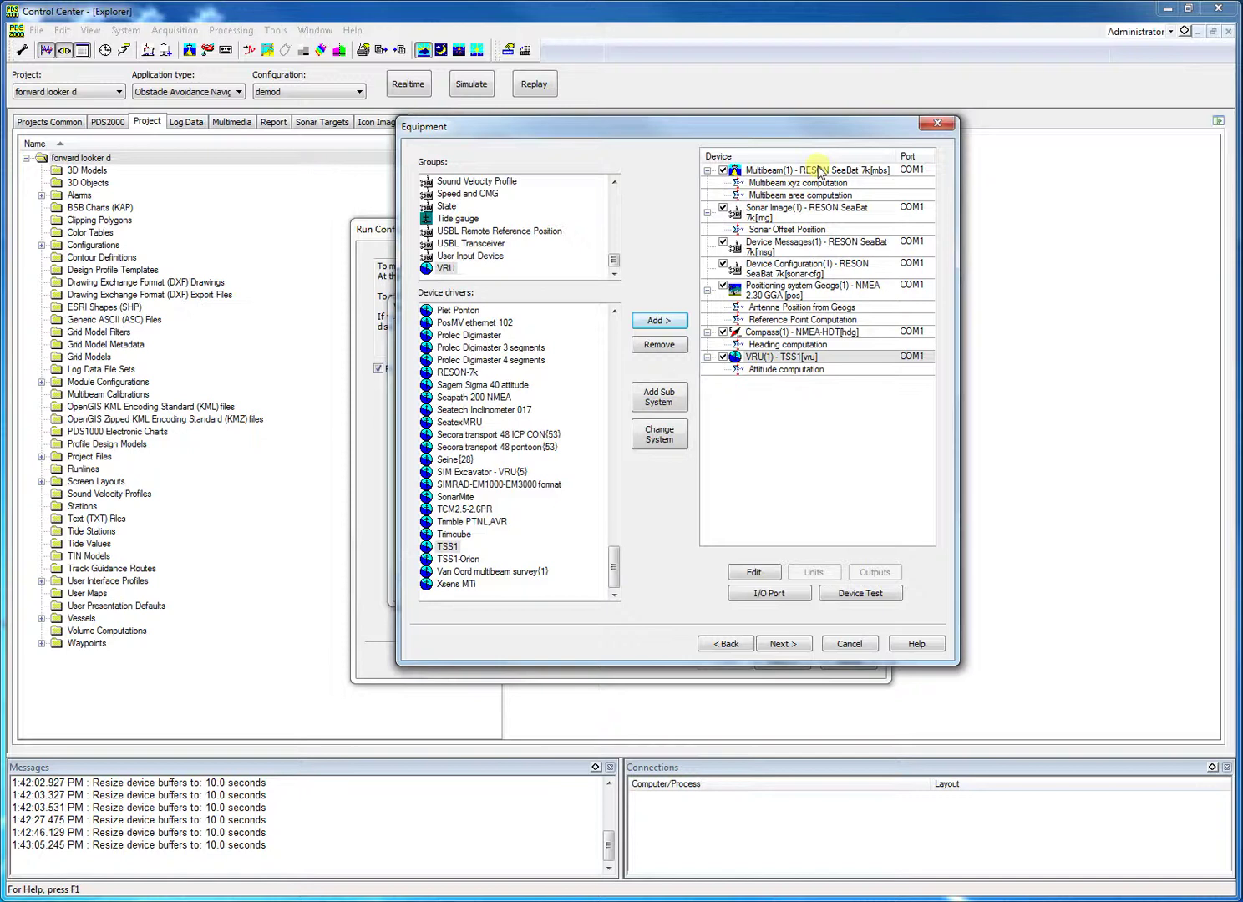
Step: Remove the Multibeam(1) RESON SeaBat device from the equipment
click(820, 172)
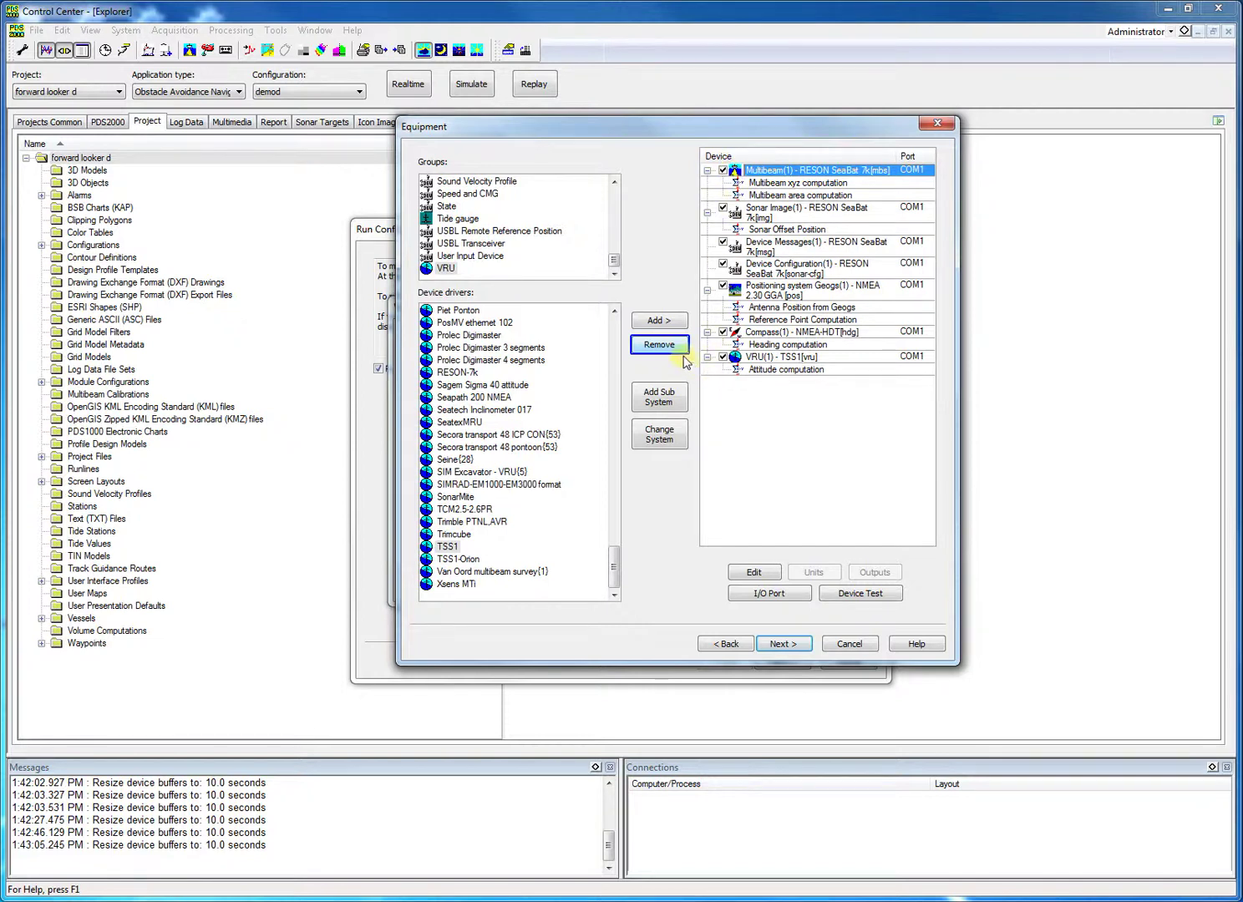
click(660, 344)
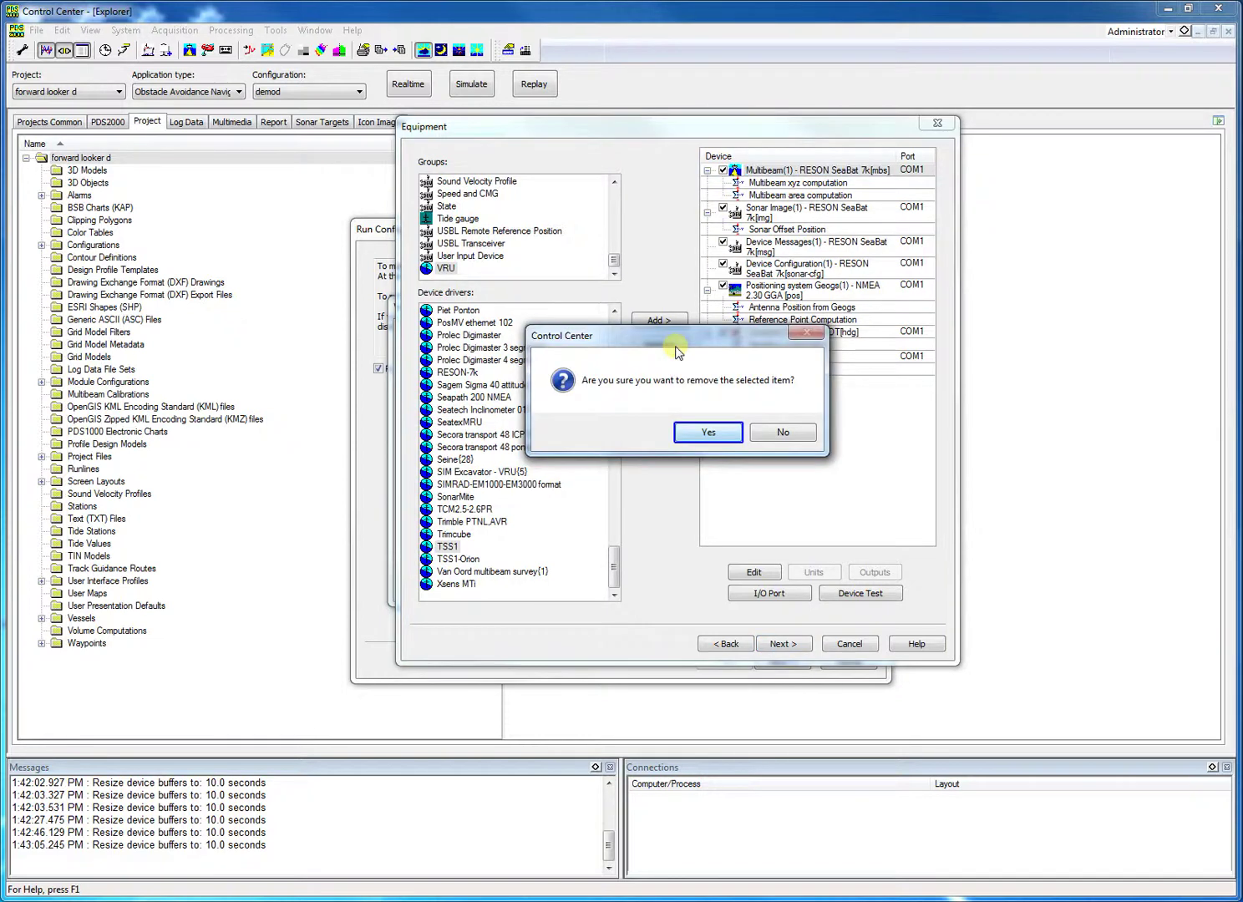
click(711, 433)
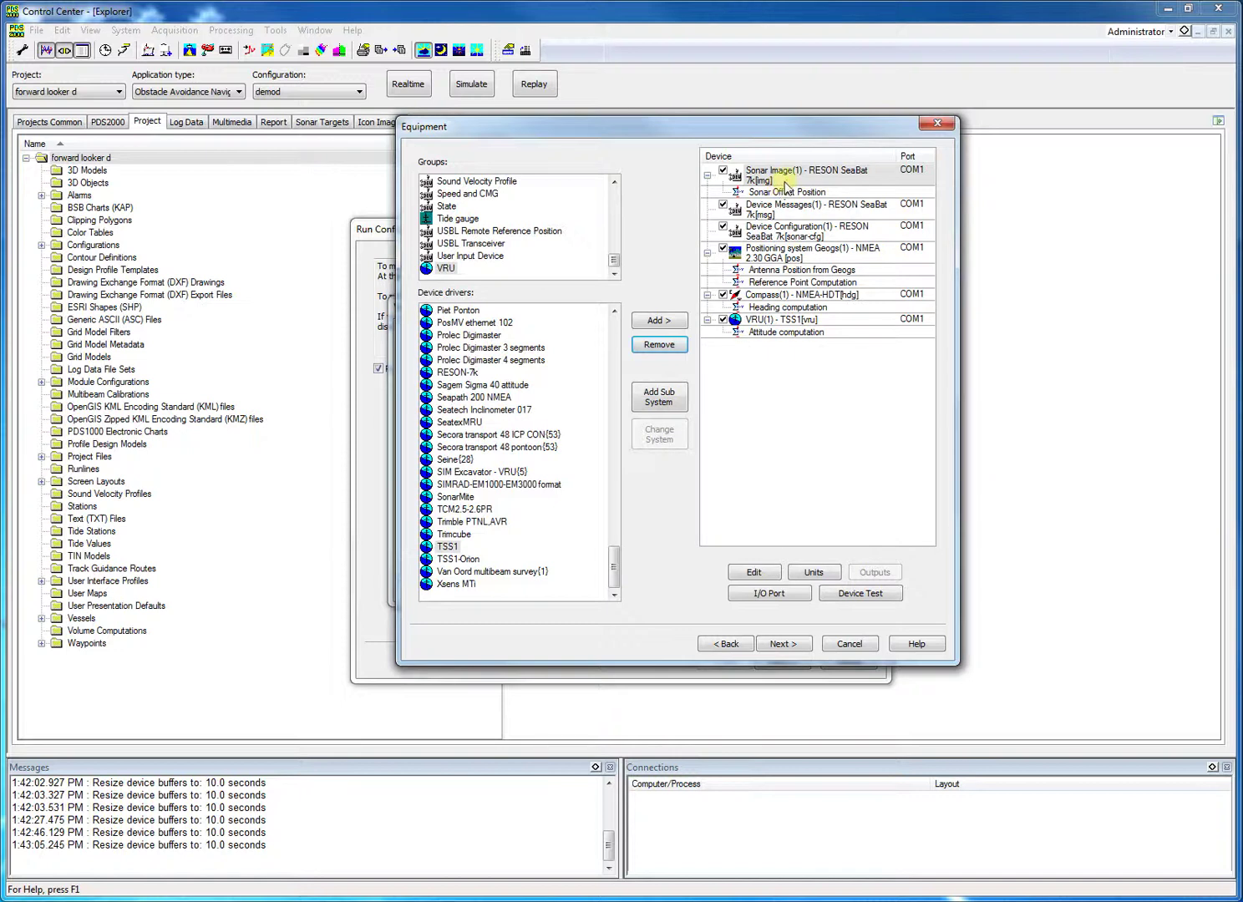
Step: Assign Sonar Image(1) to network port 7128 (TCP 10.4.1.68) instead of COM1
click(796, 178)
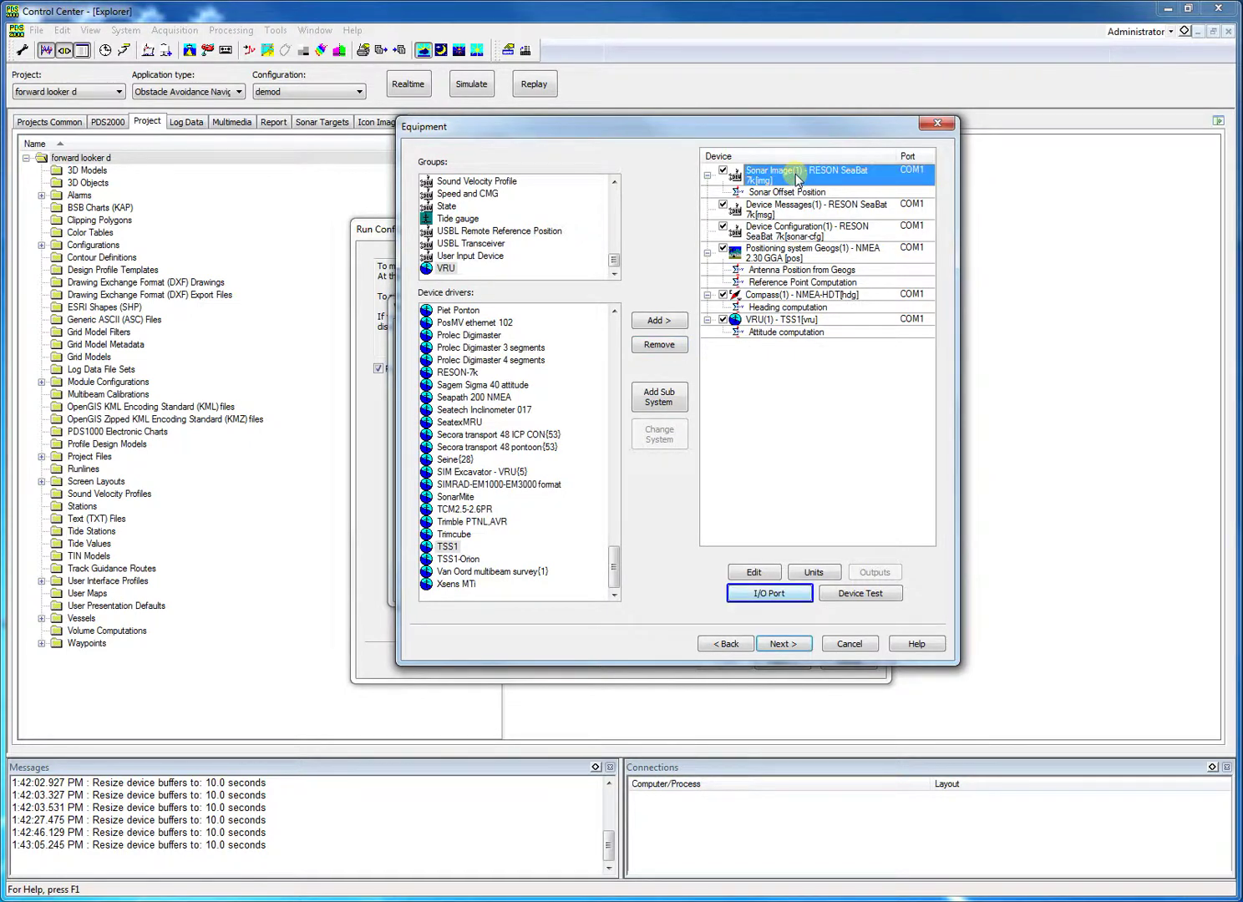
click(782, 595)
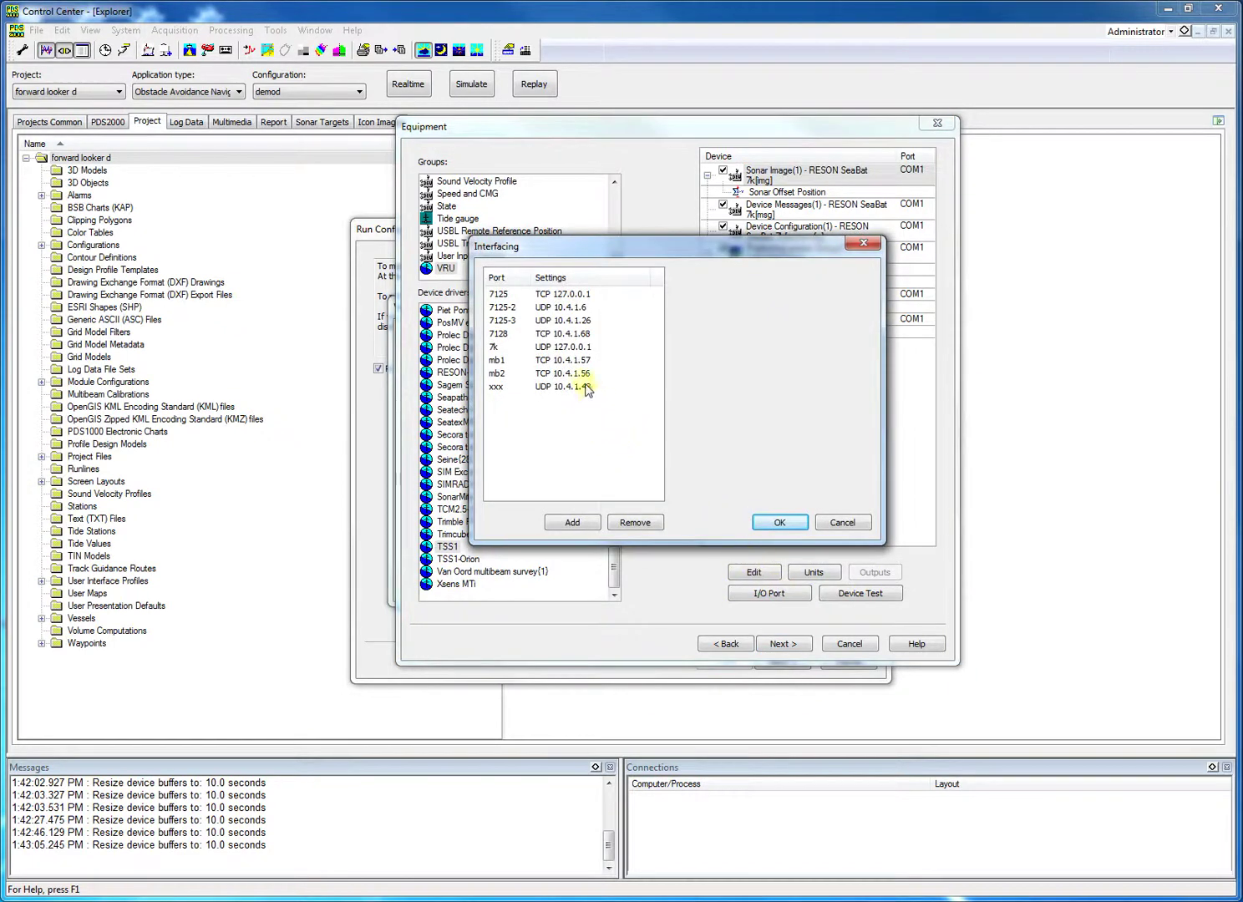
click(550, 335)
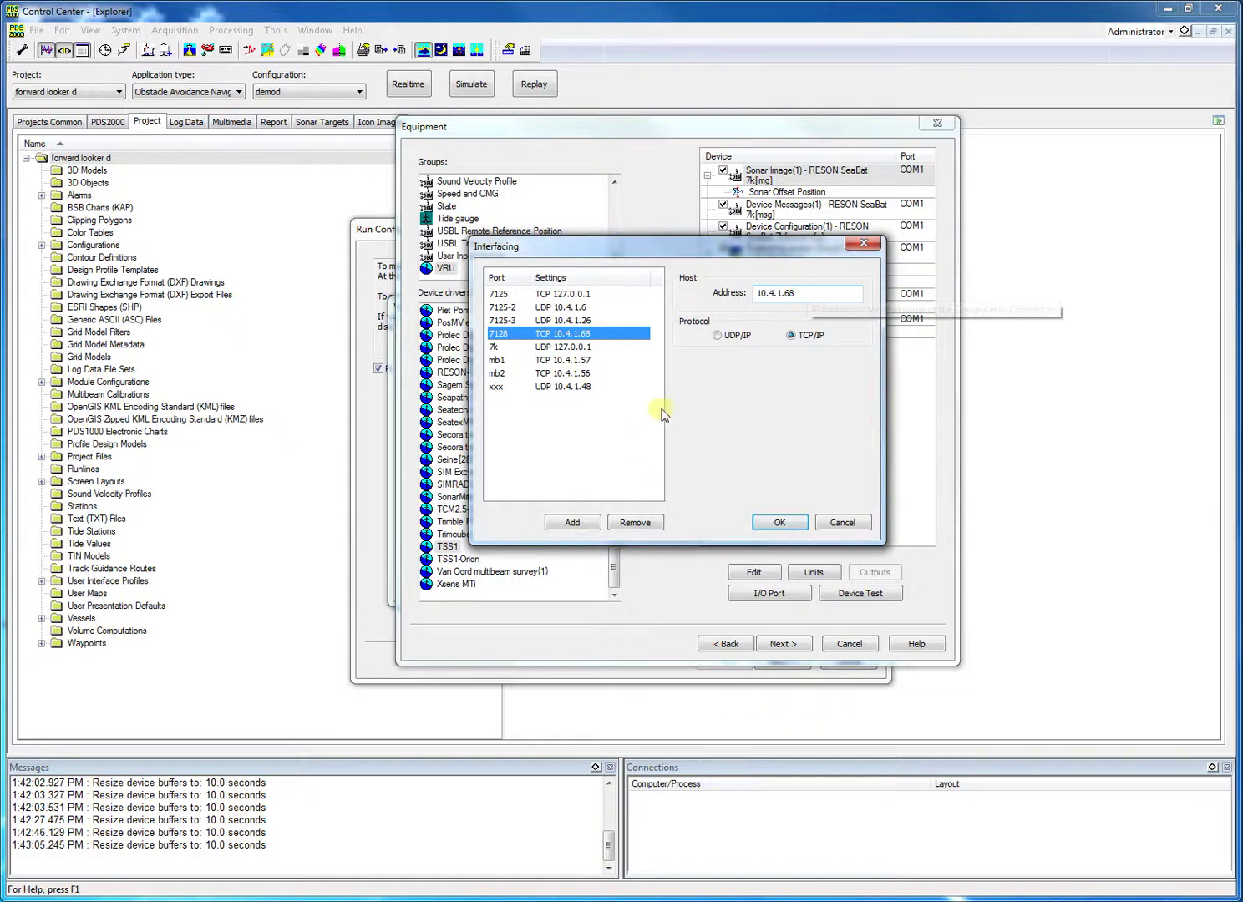
click(806, 294)
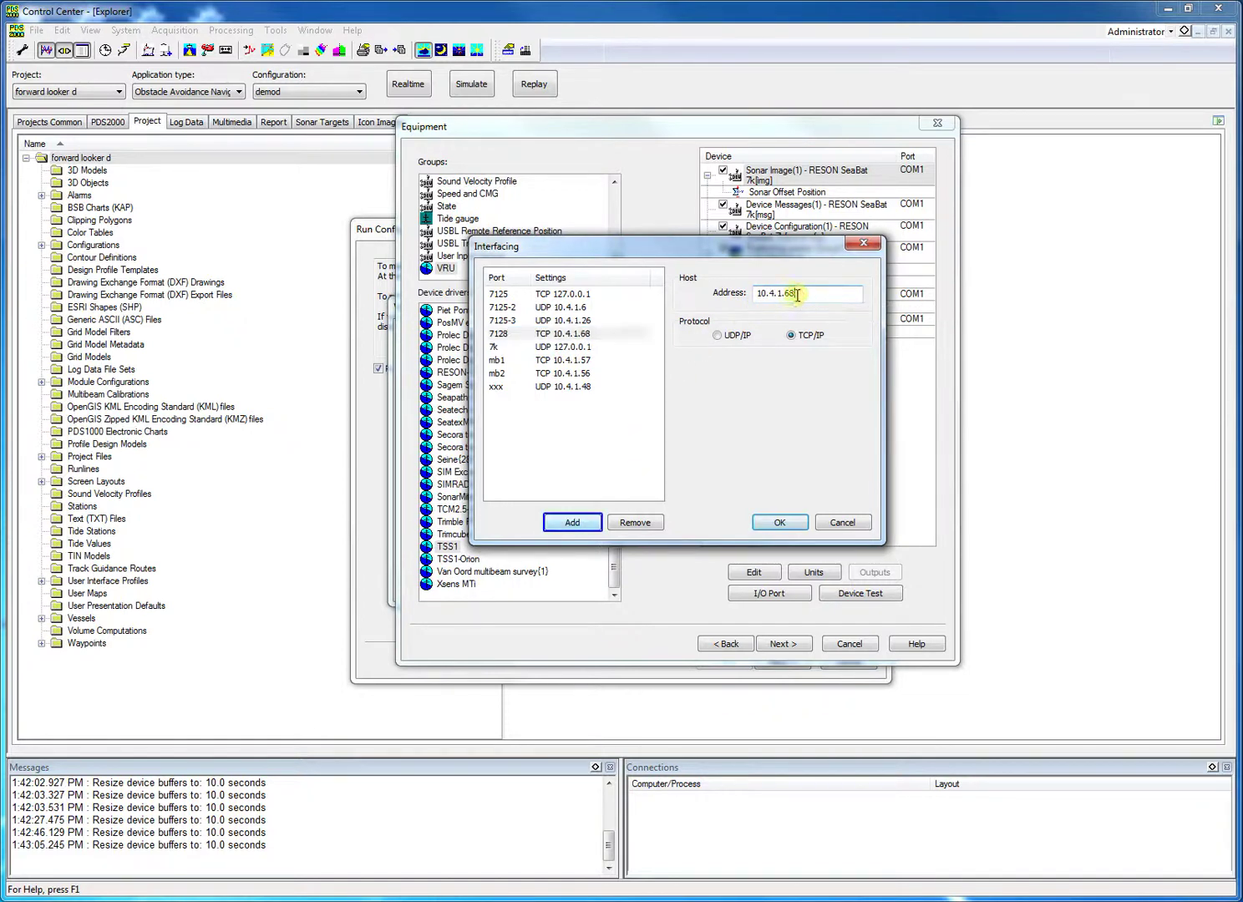
click(586, 522)
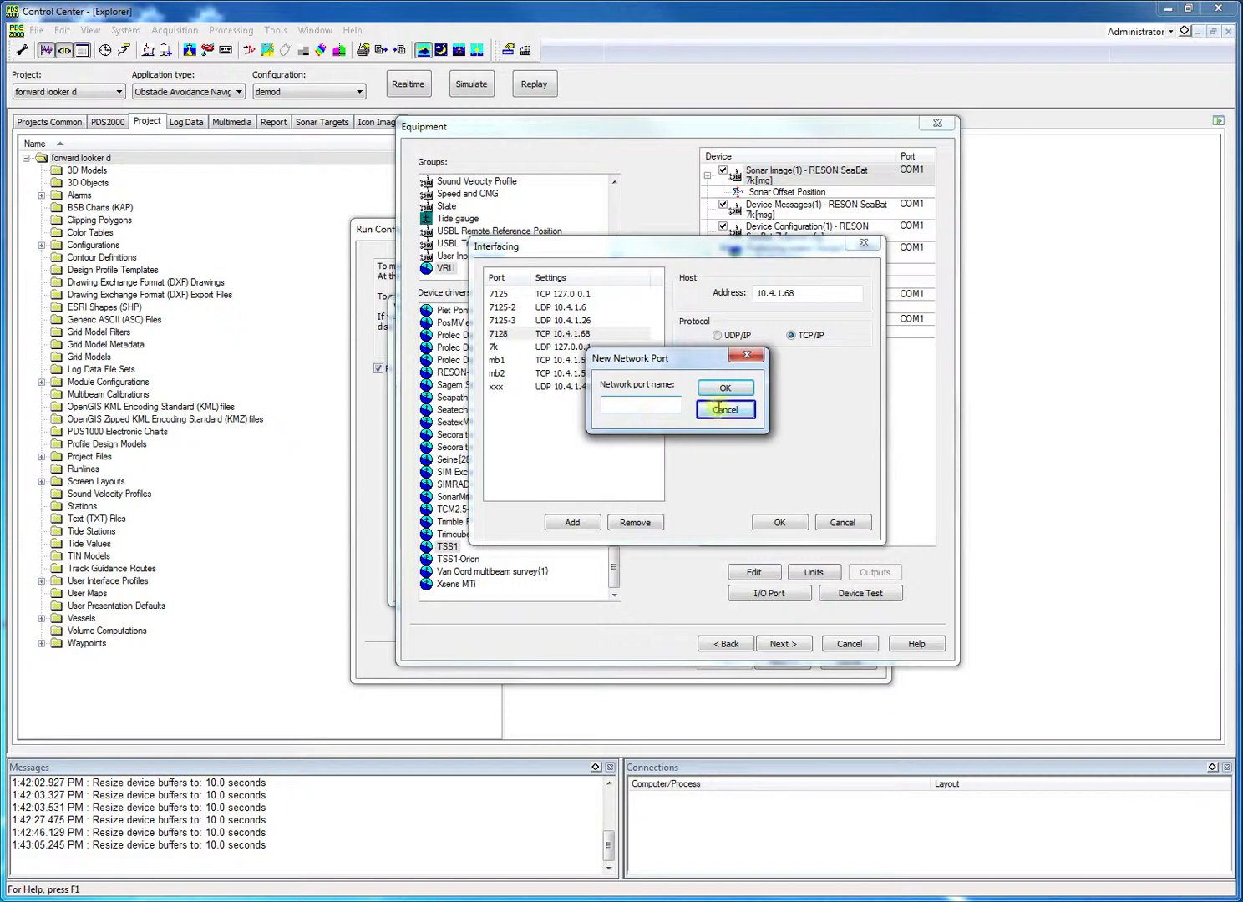
click(726, 409)
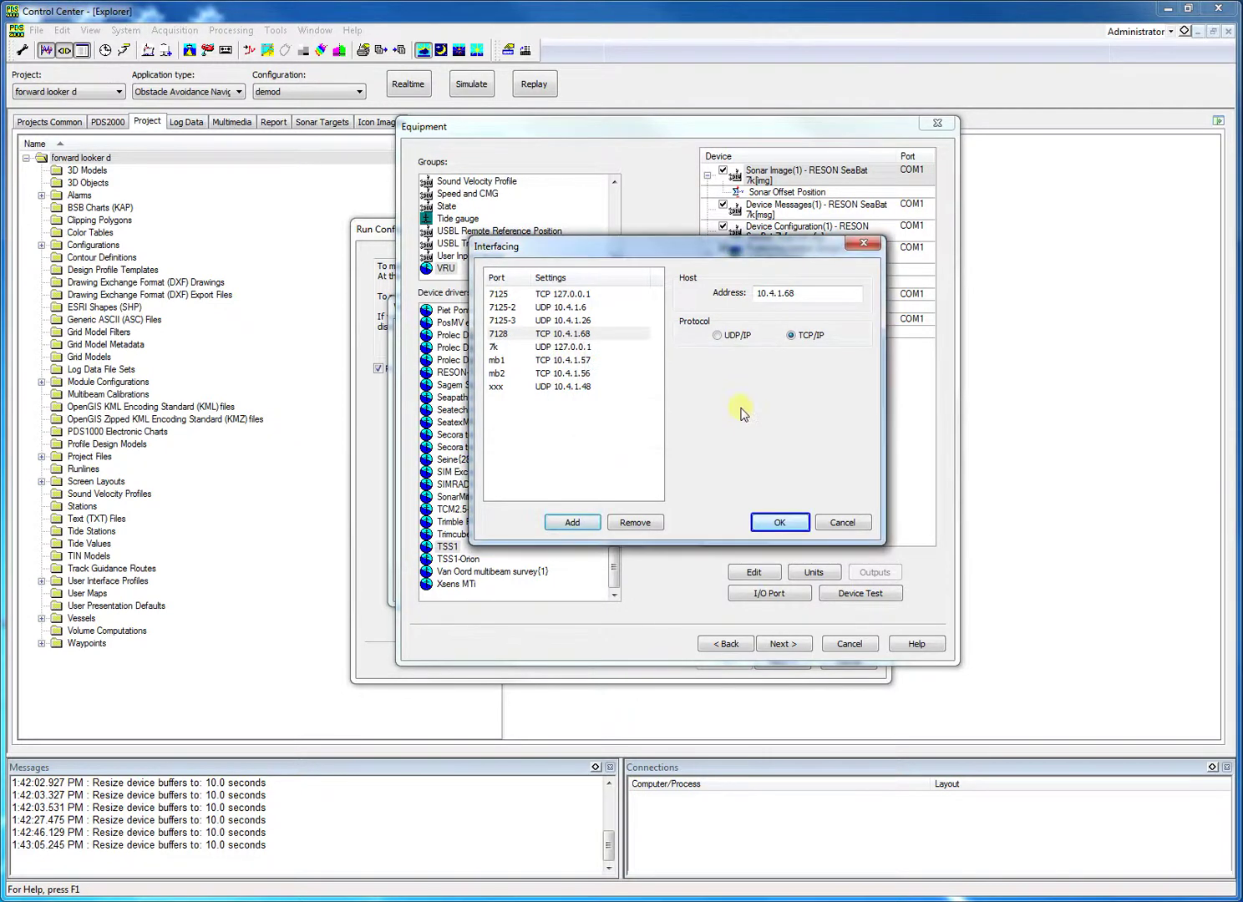
click(765, 523)
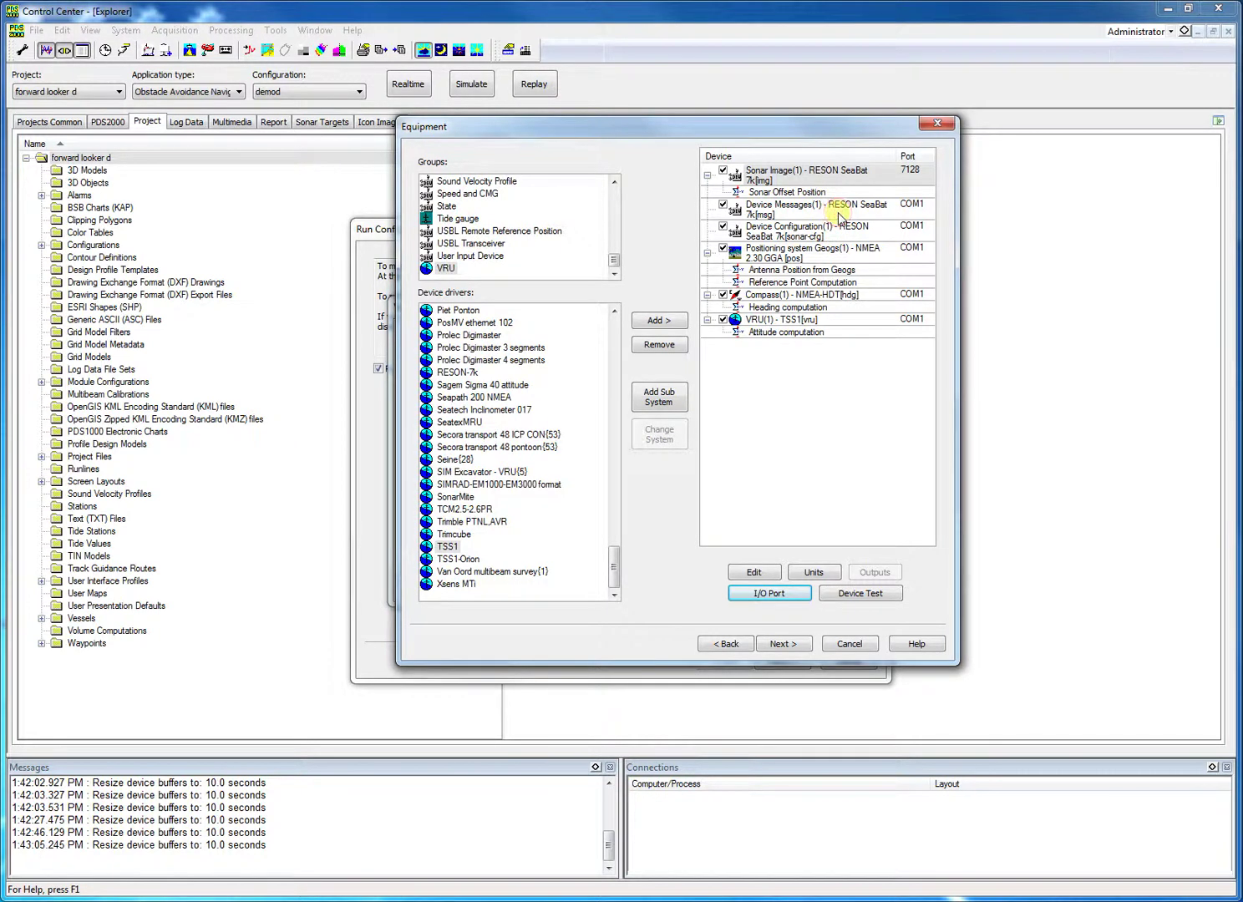
Step: Assign the Device Messages SeaBat device to port 7128
click(839, 214)
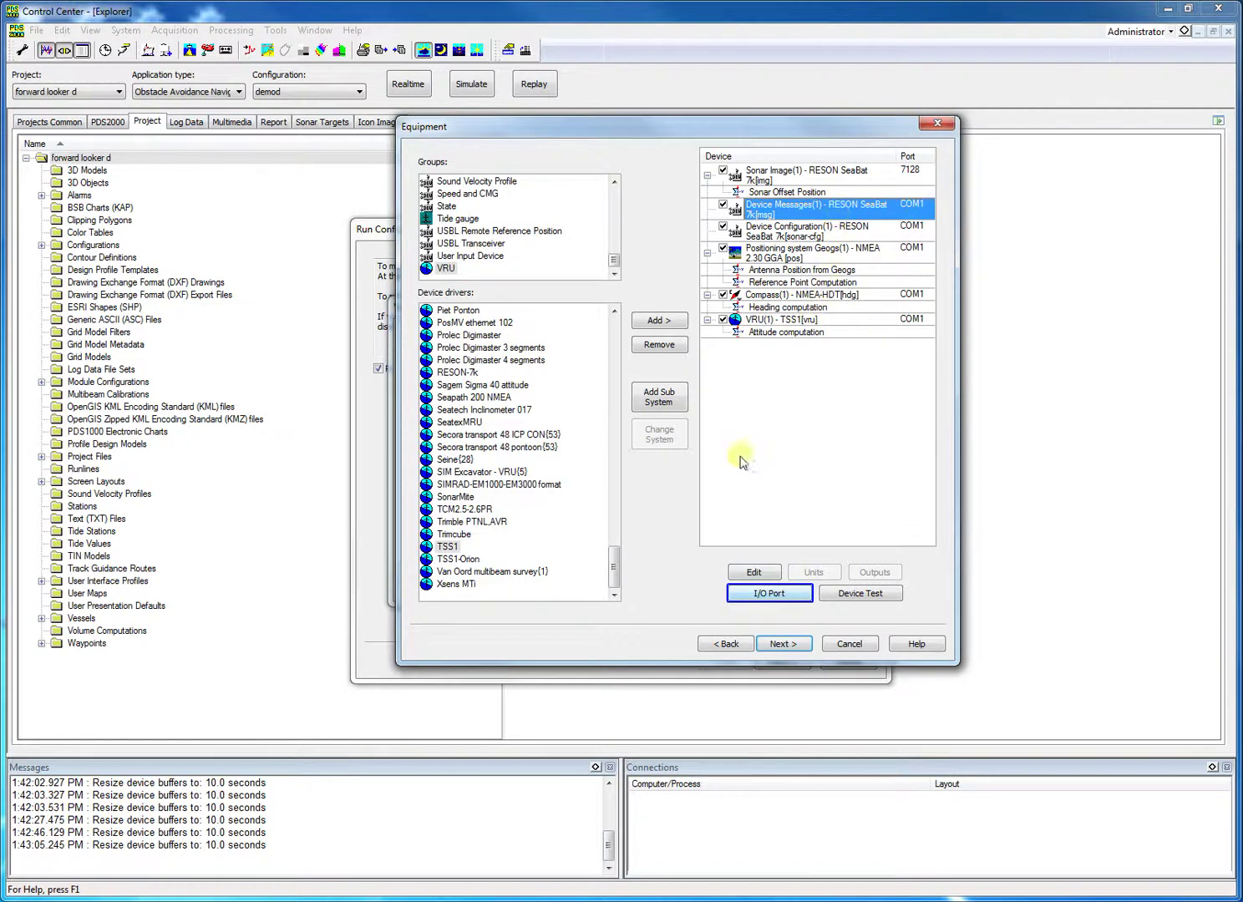
click(753, 594)
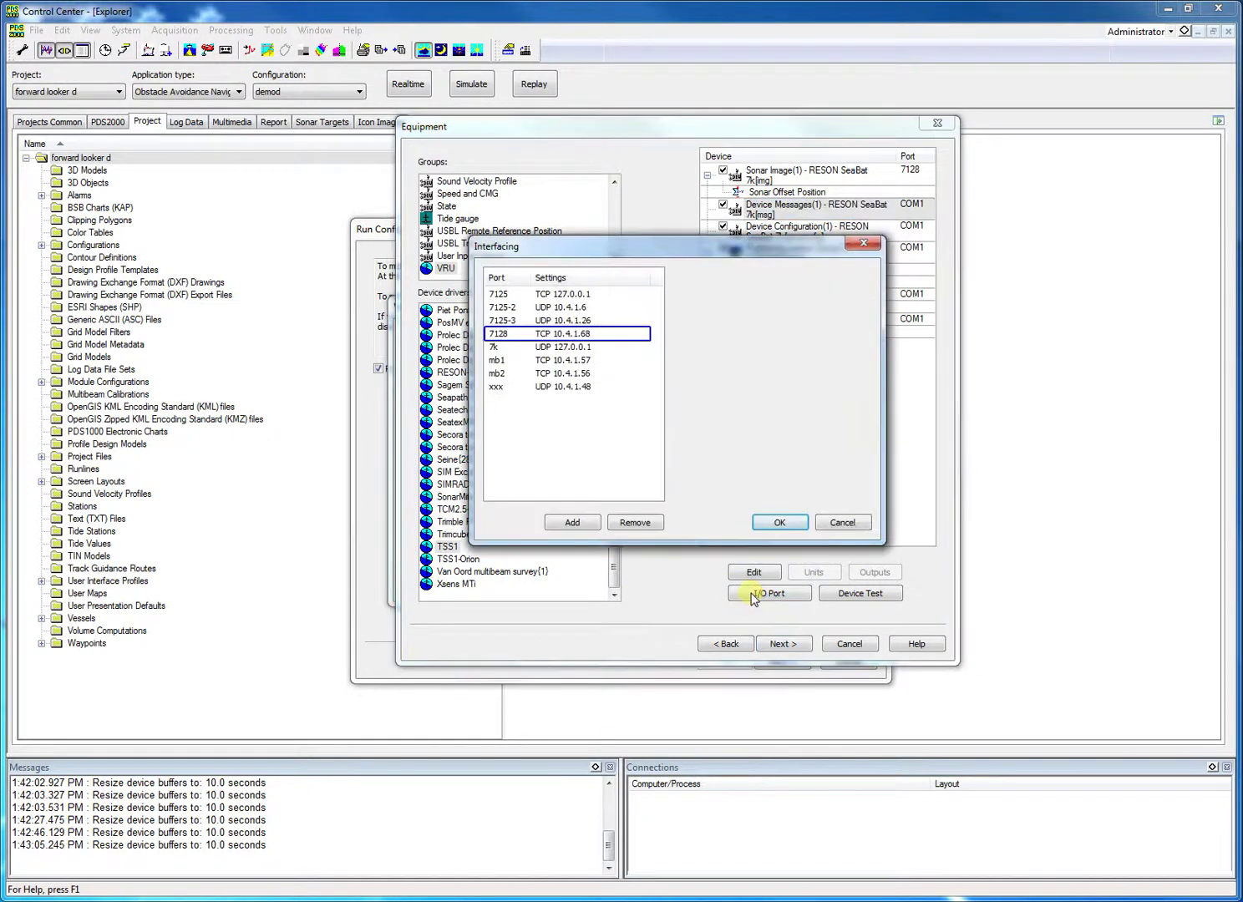
click(550, 335)
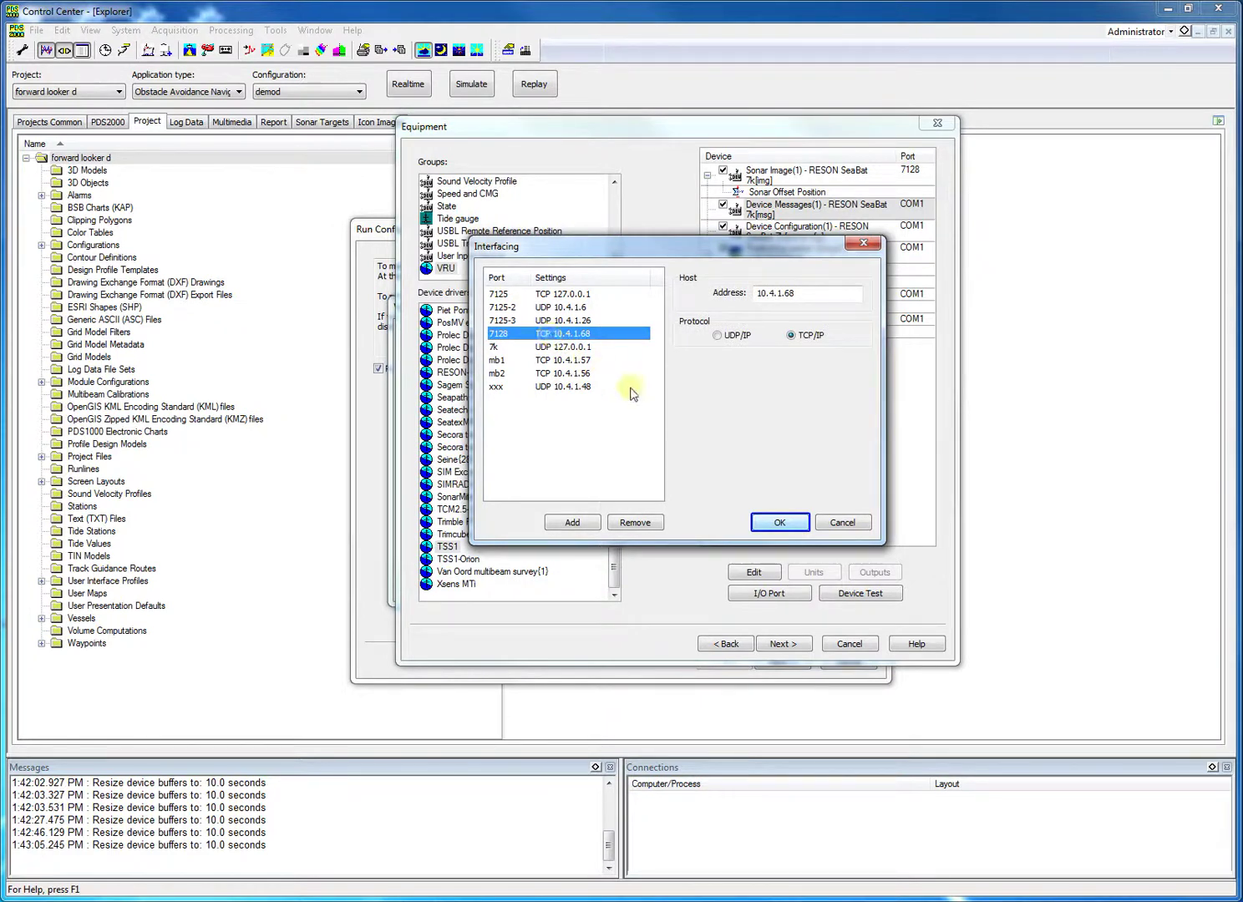
click(760, 523)
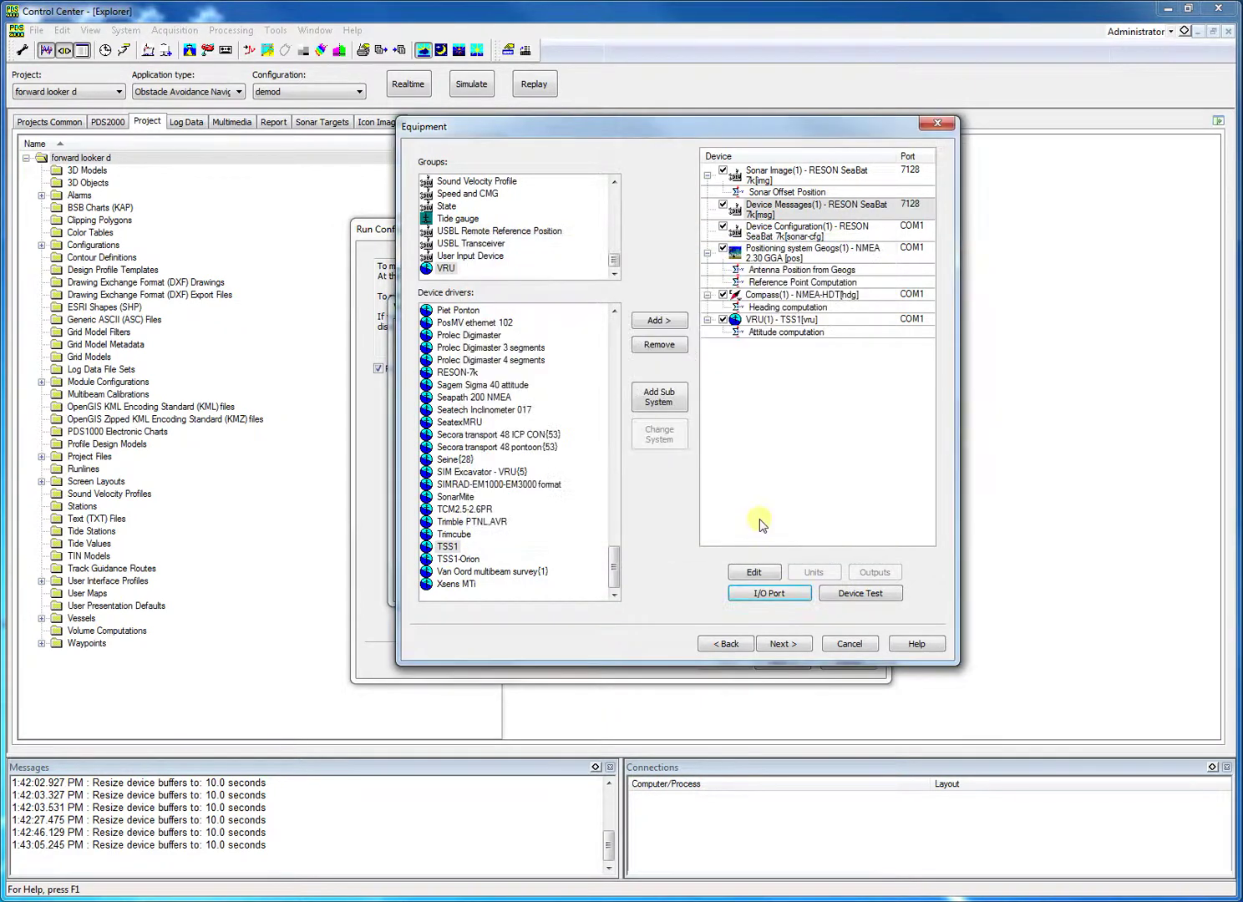
Step: Assign the Device Configuration(1) SeaBat device to port 7128
click(783, 234)
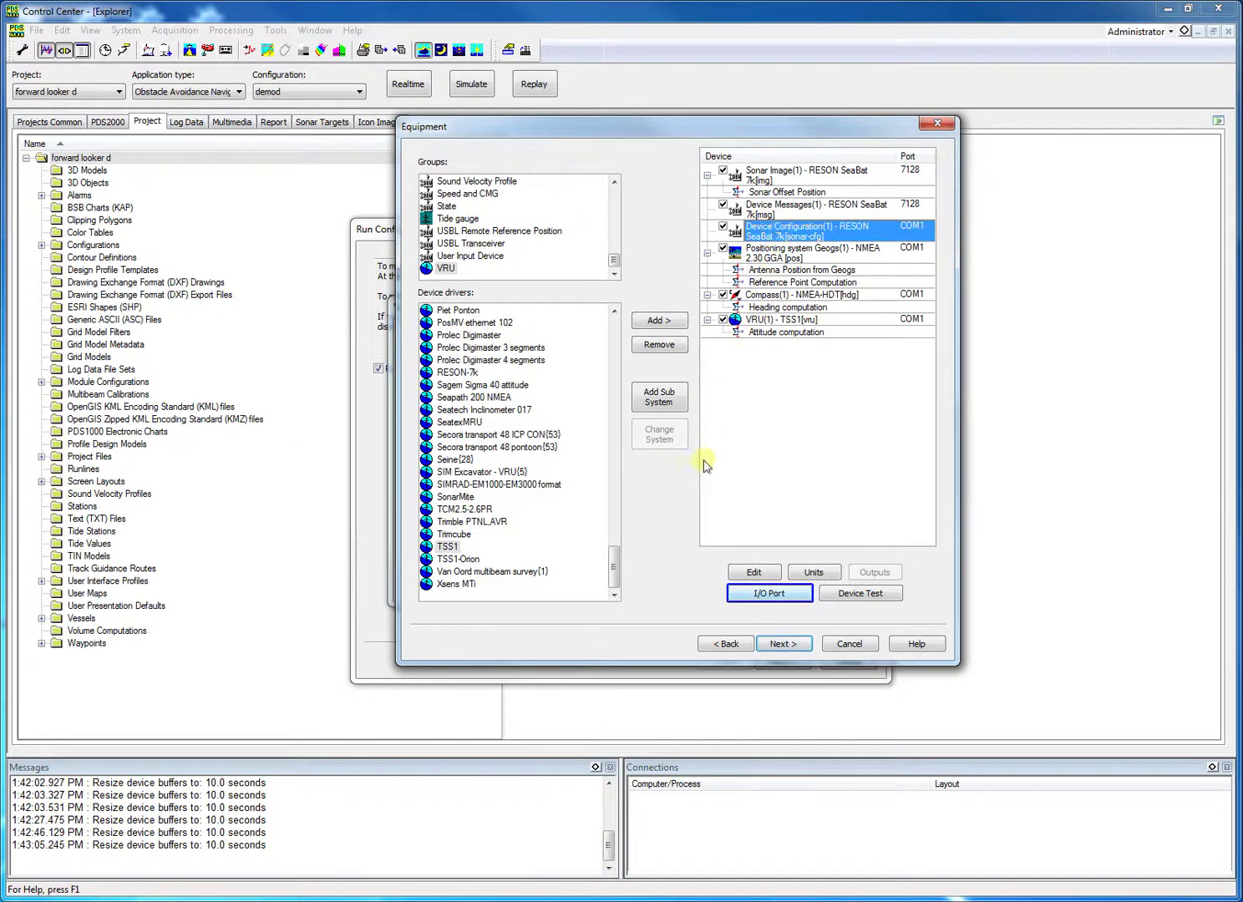
click(743, 595)
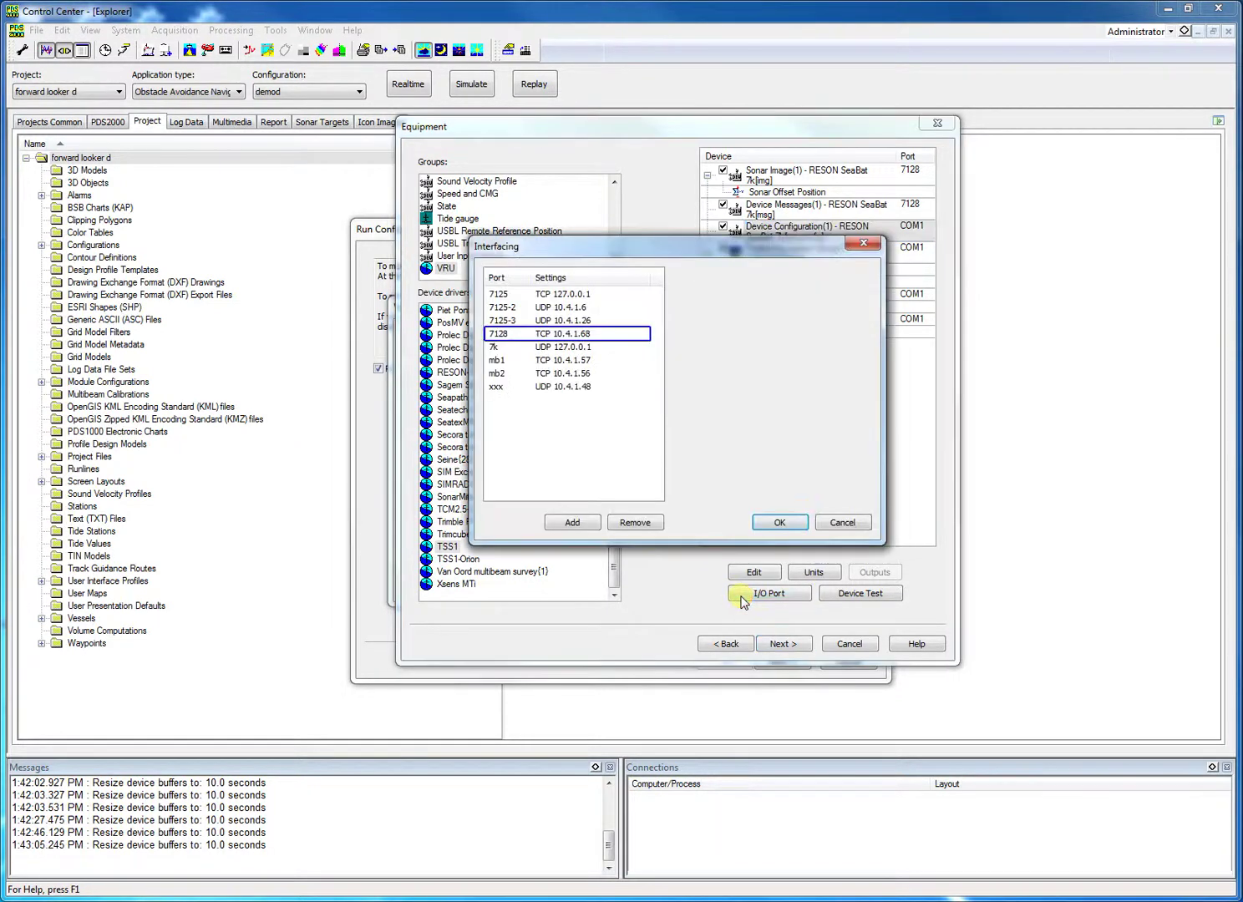
click(562, 337)
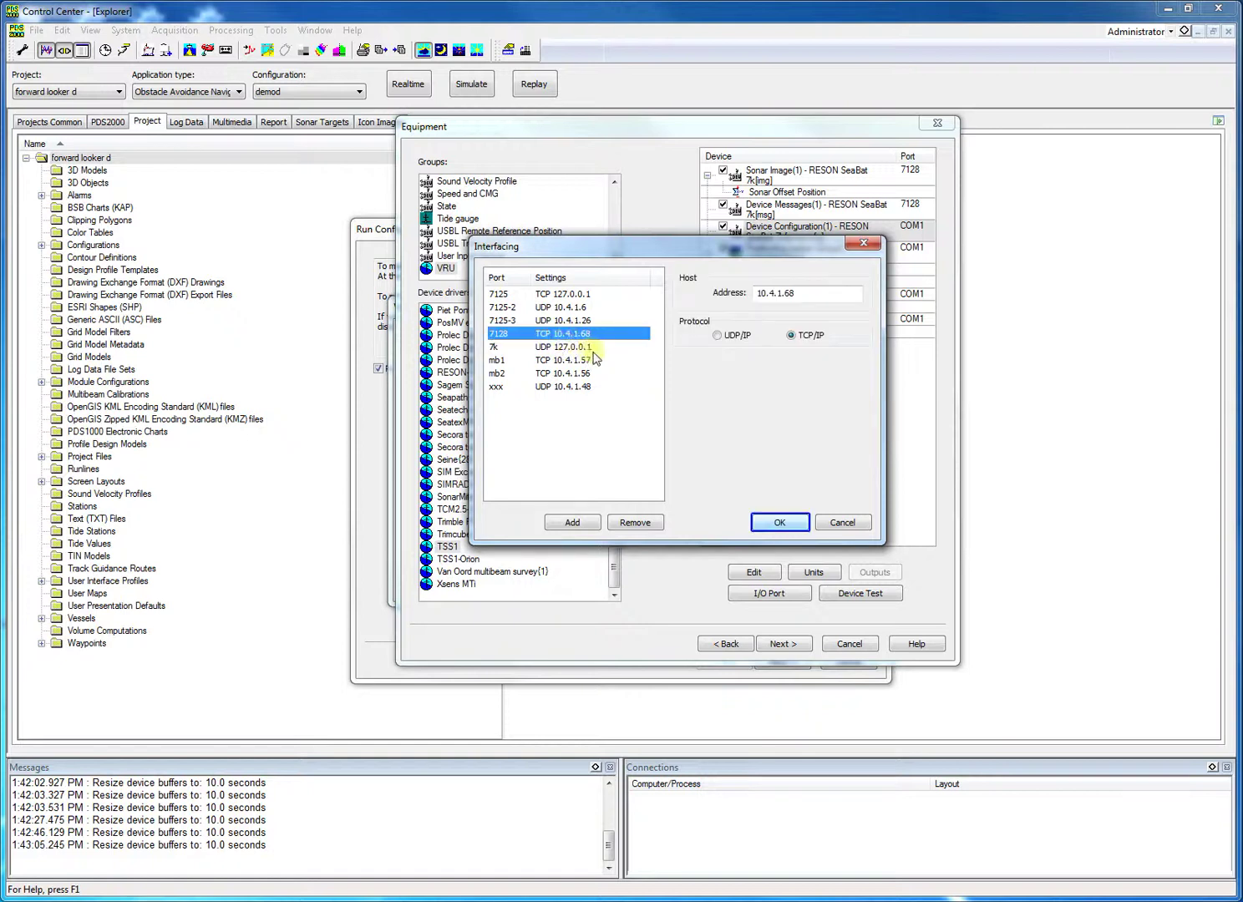
click(771, 524)
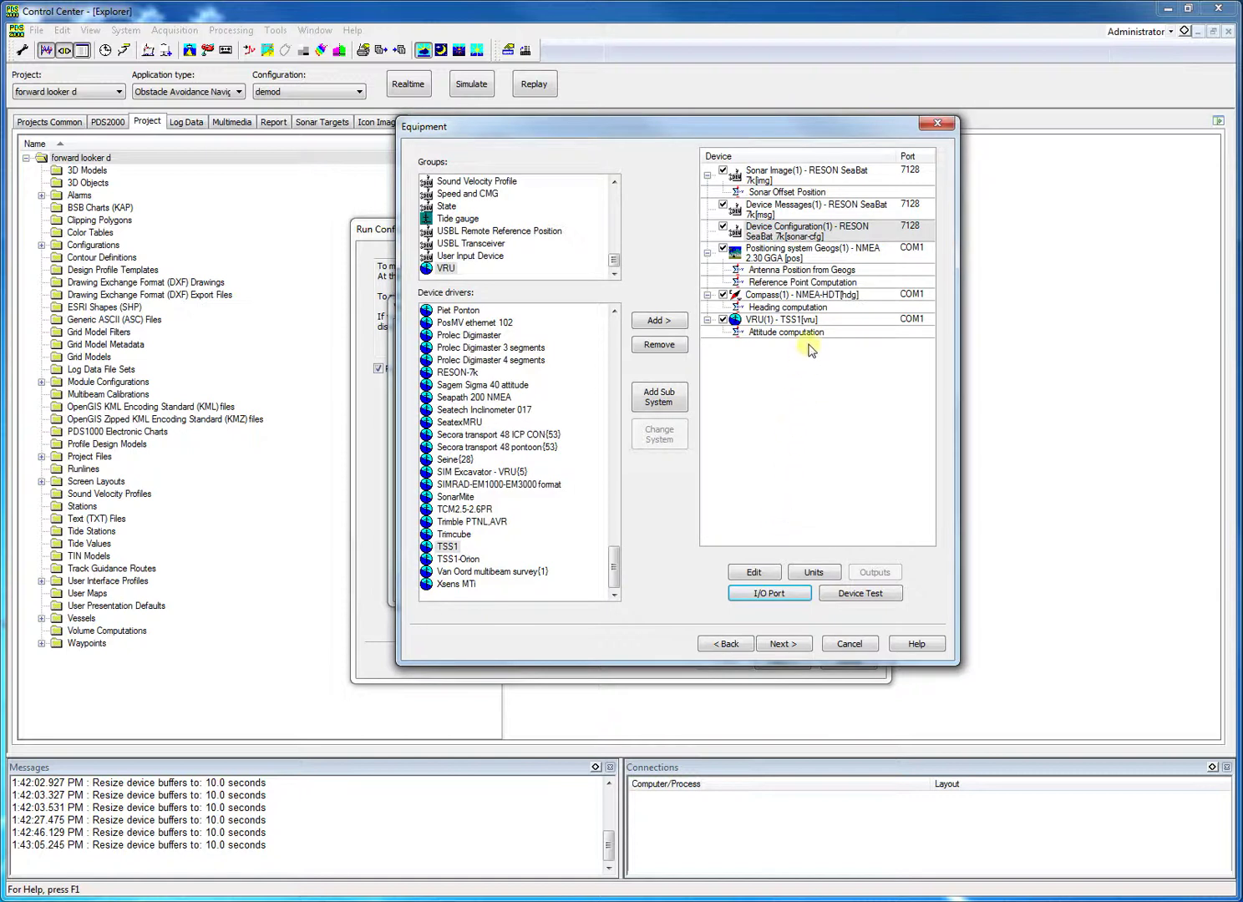
Step: Set the Geogs positioning system's I/O port to UDP 5600 on localhost
click(839, 253)
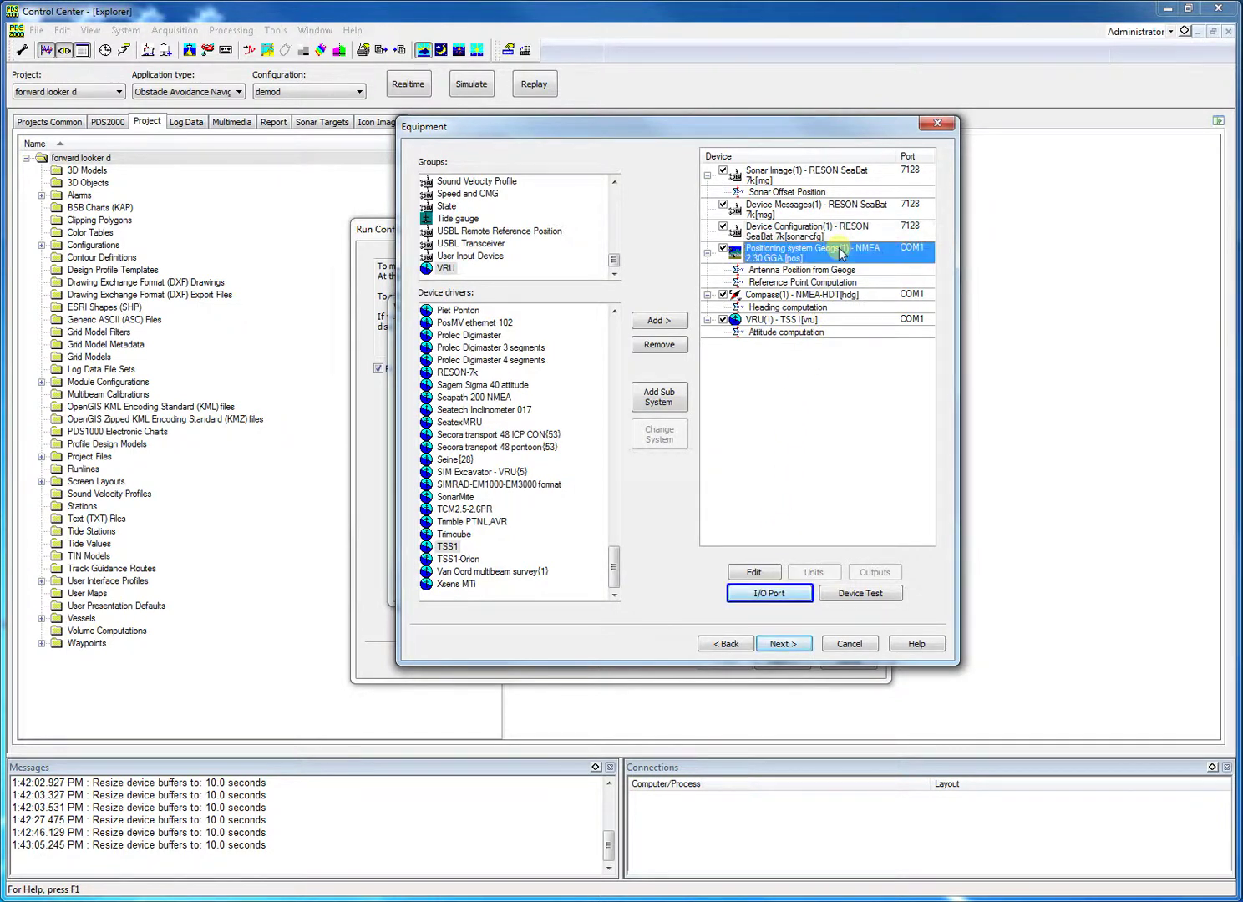
click(789, 593)
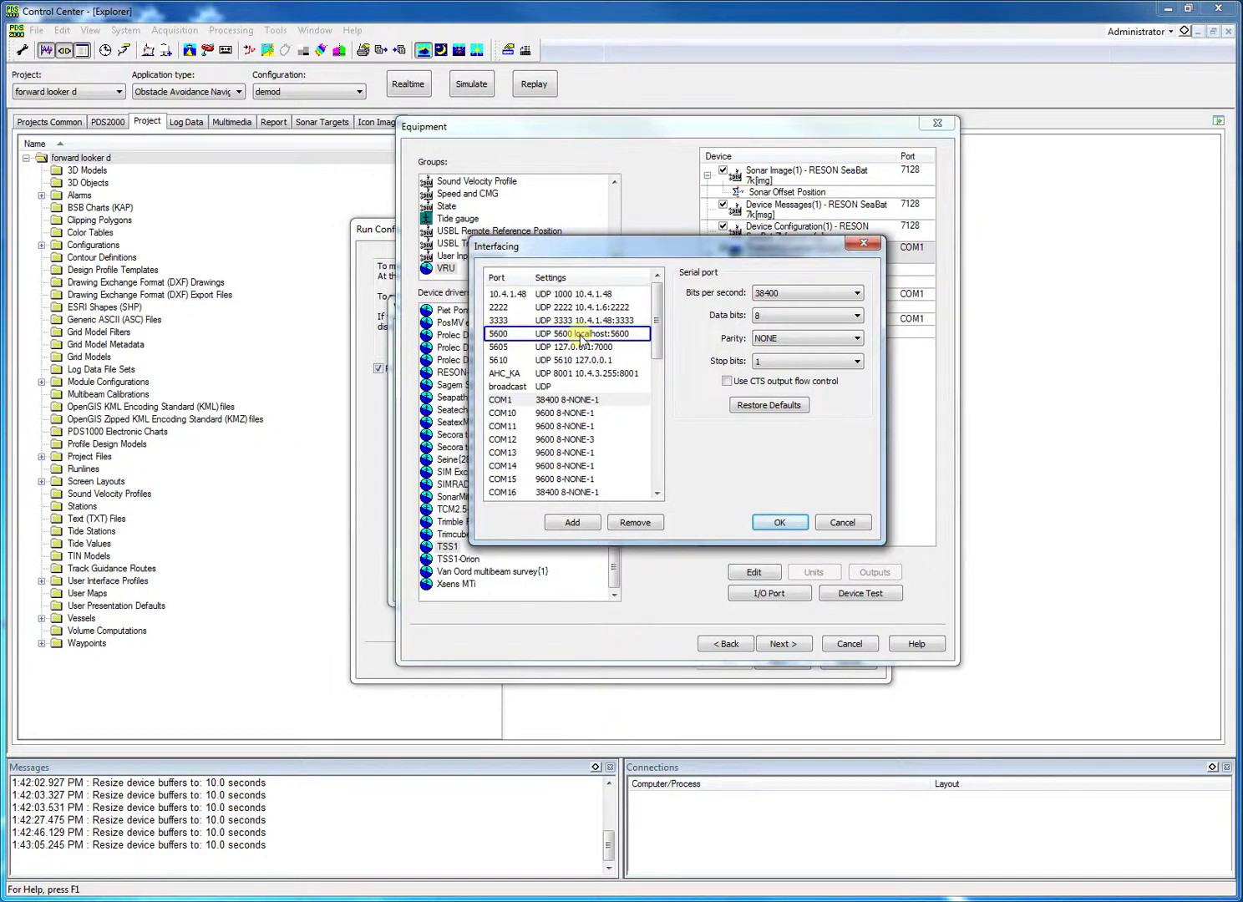
click(582, 334)
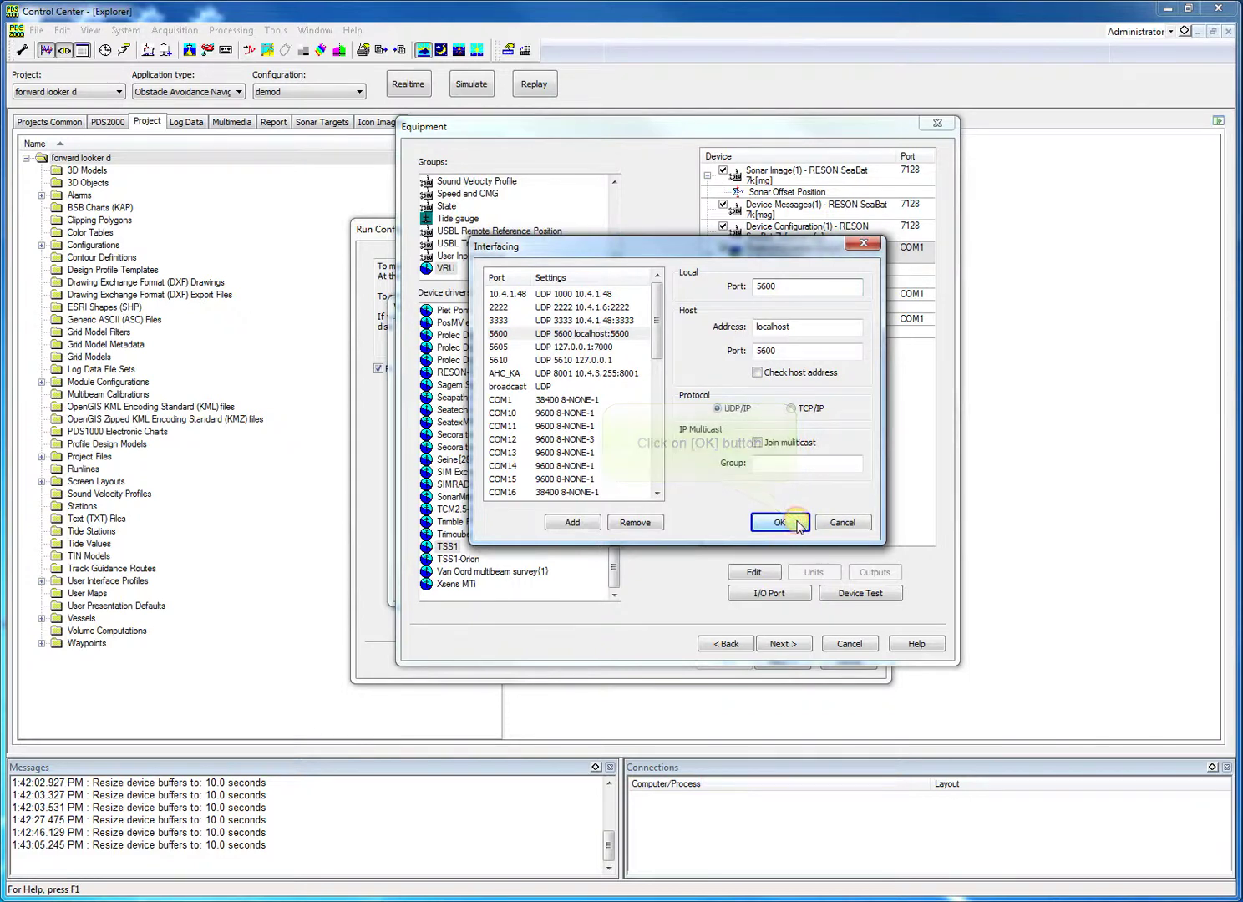
click(798, 524)
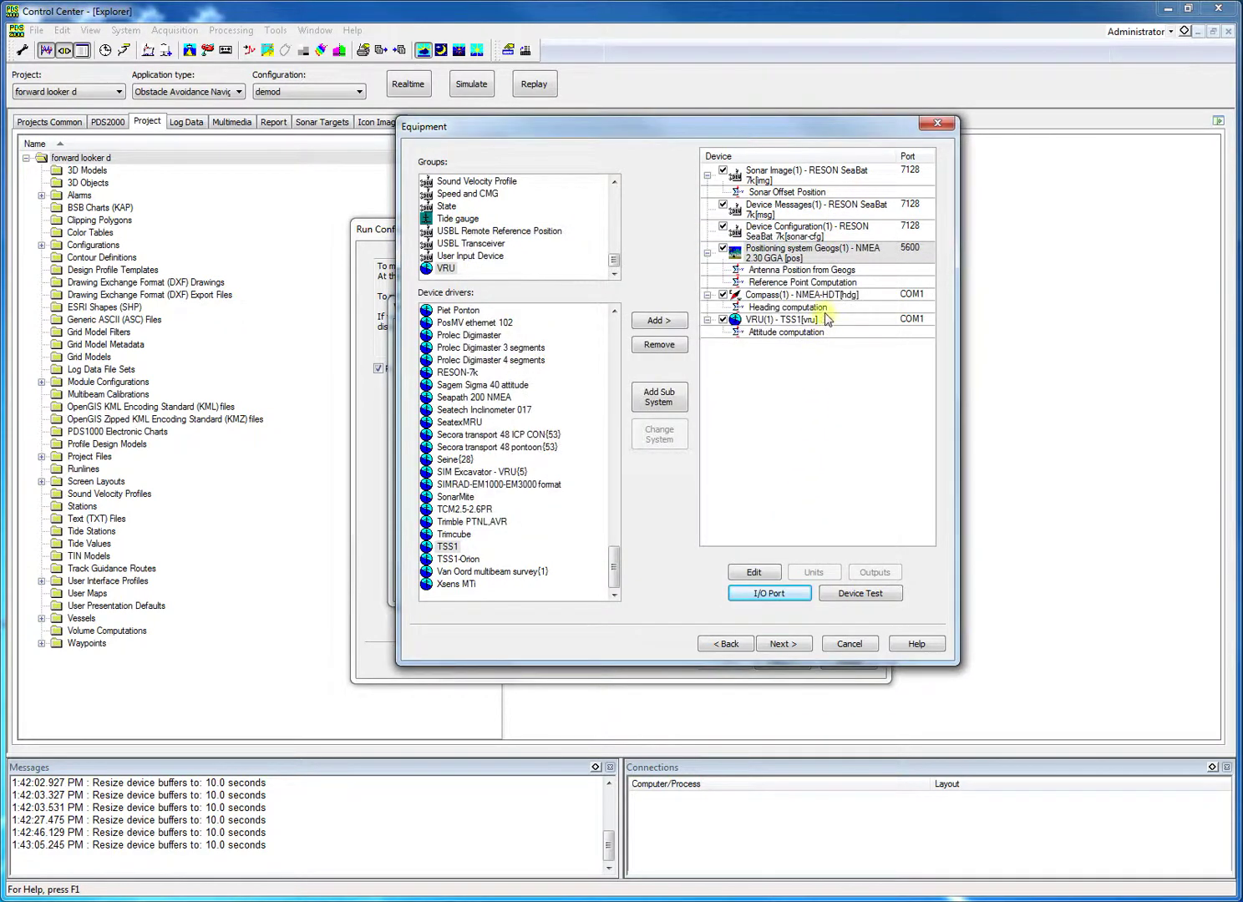
Step: Set the NMEA-HDT compass's I/O port to UDP 5600 on localhost
click(827, 297)
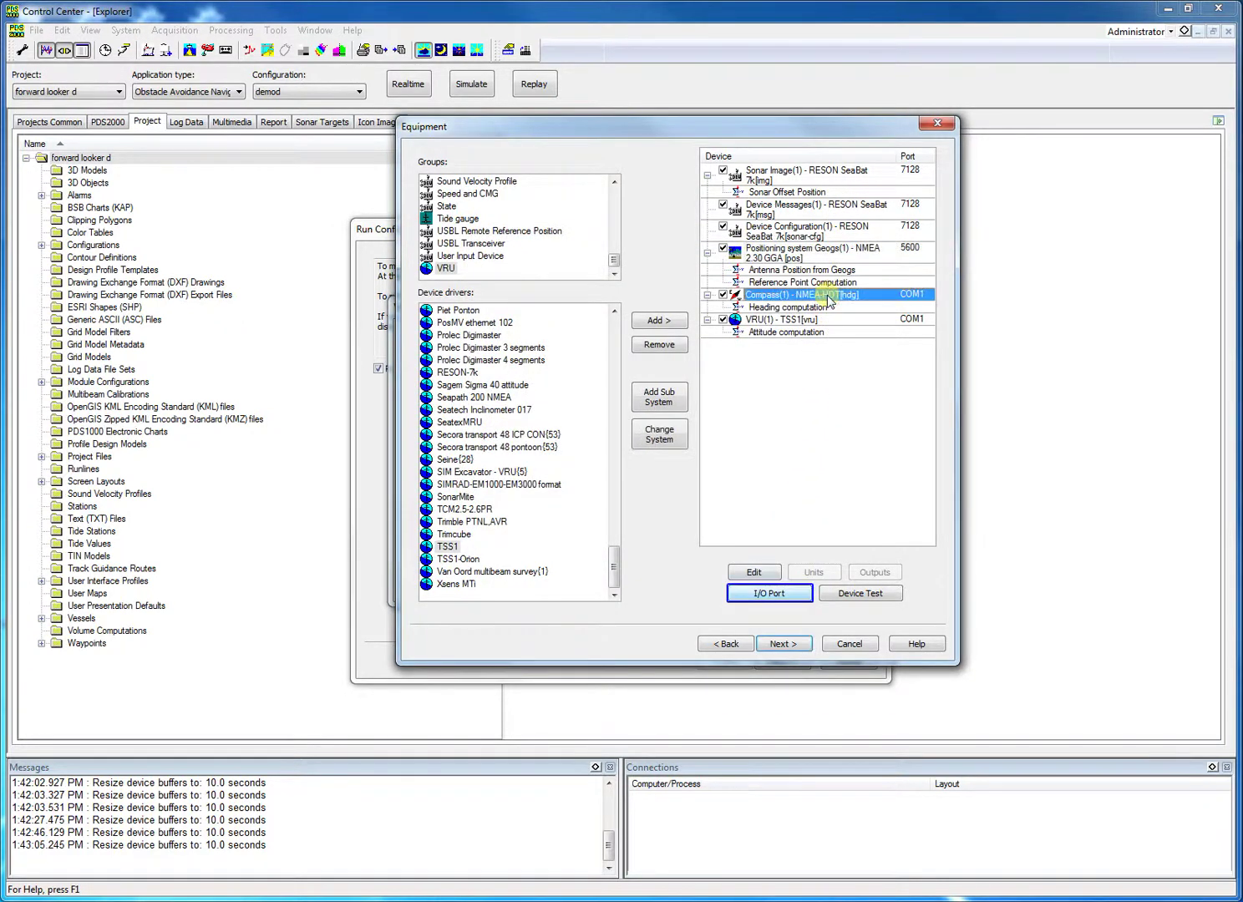
click(769, 594)
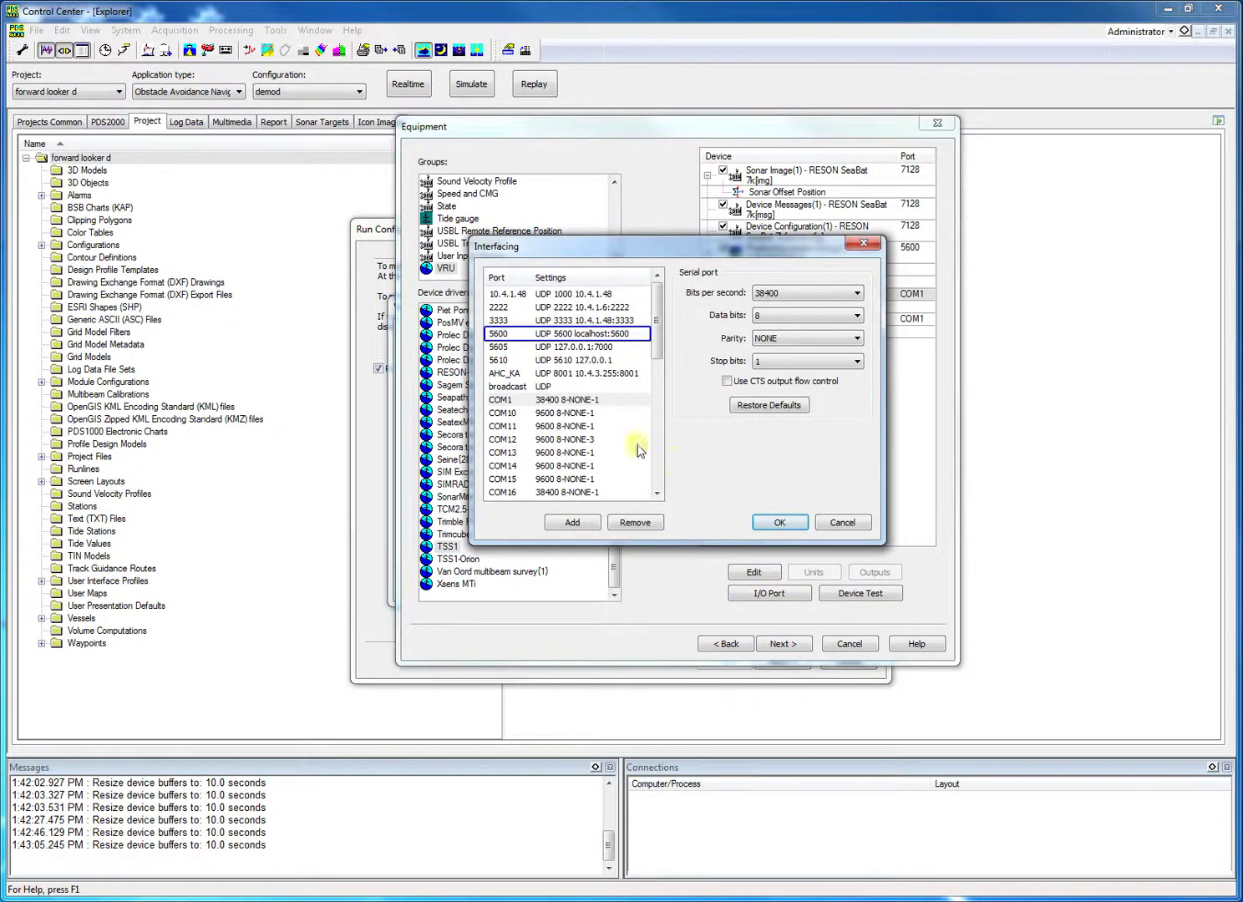
click(582, 334)
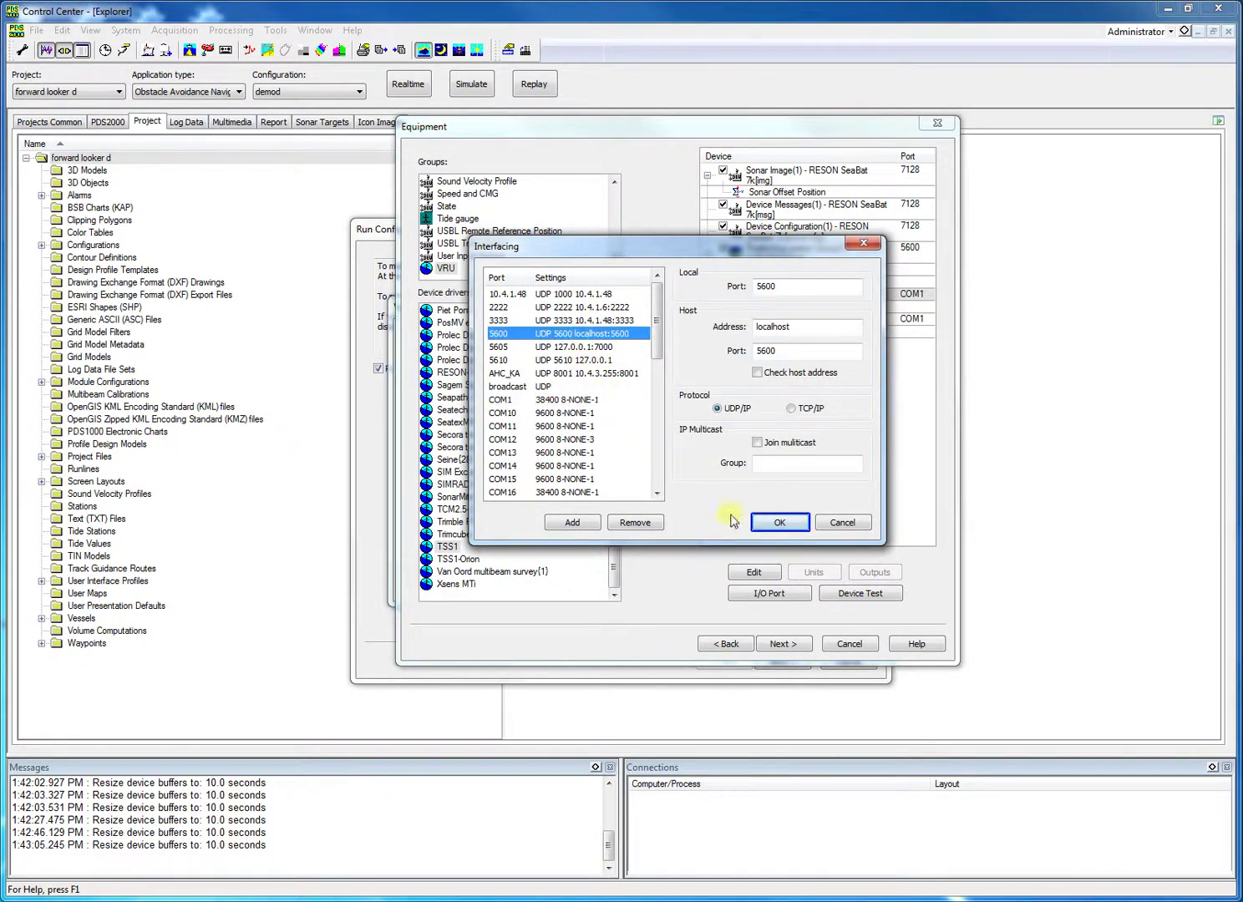
click(760, 521)
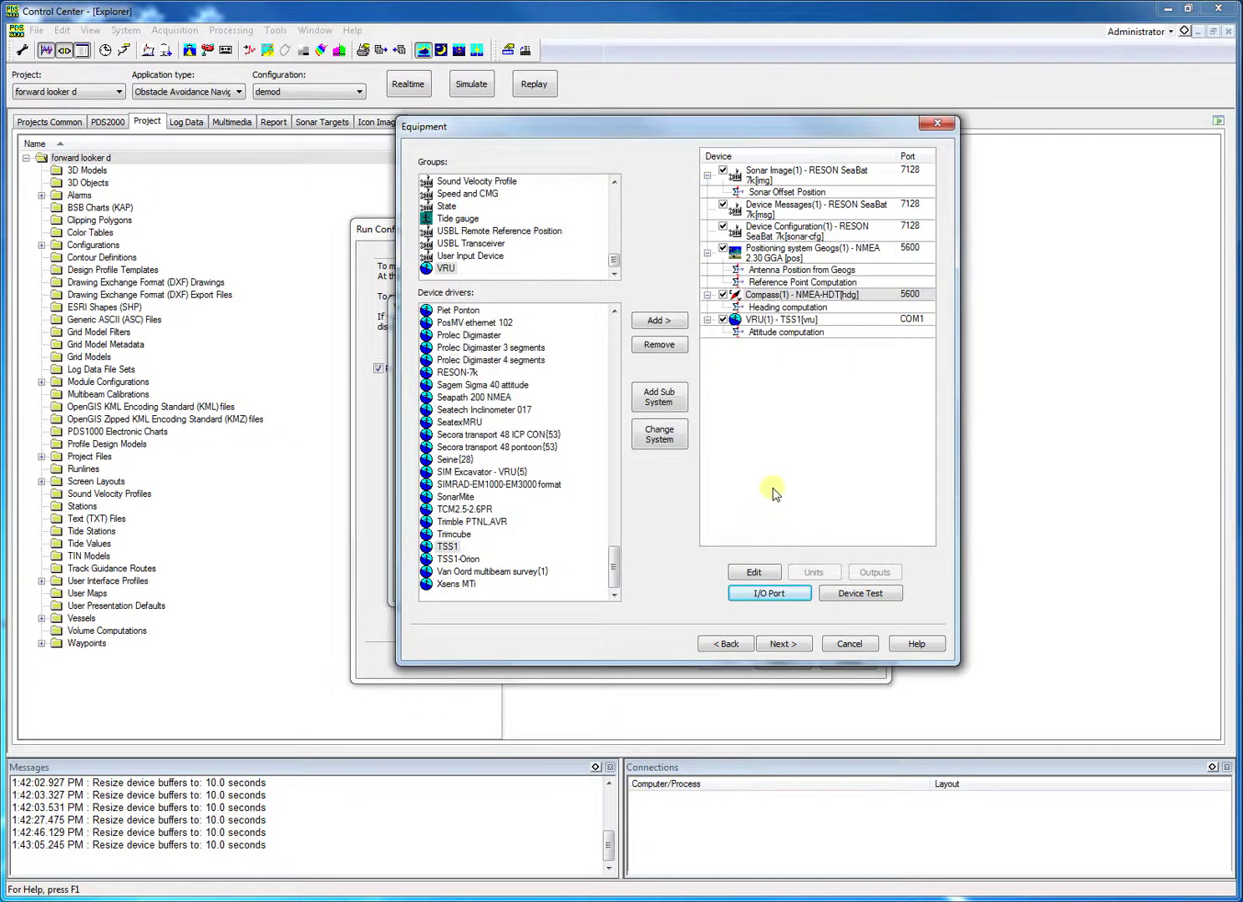
Step: Set the TSS1 VRU's I/O port to UDP 5600 on localhost
click(788, 323)
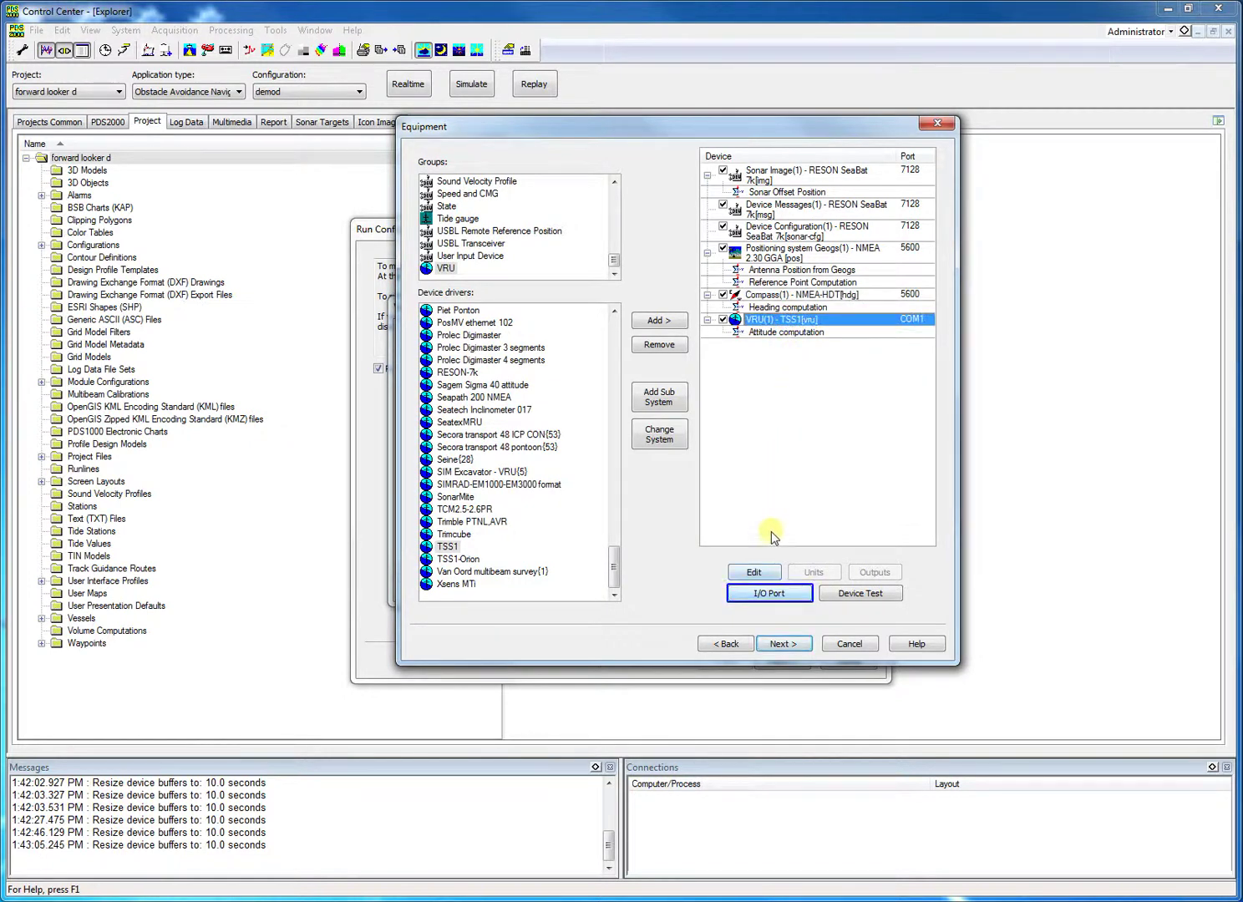
click(761, 595)
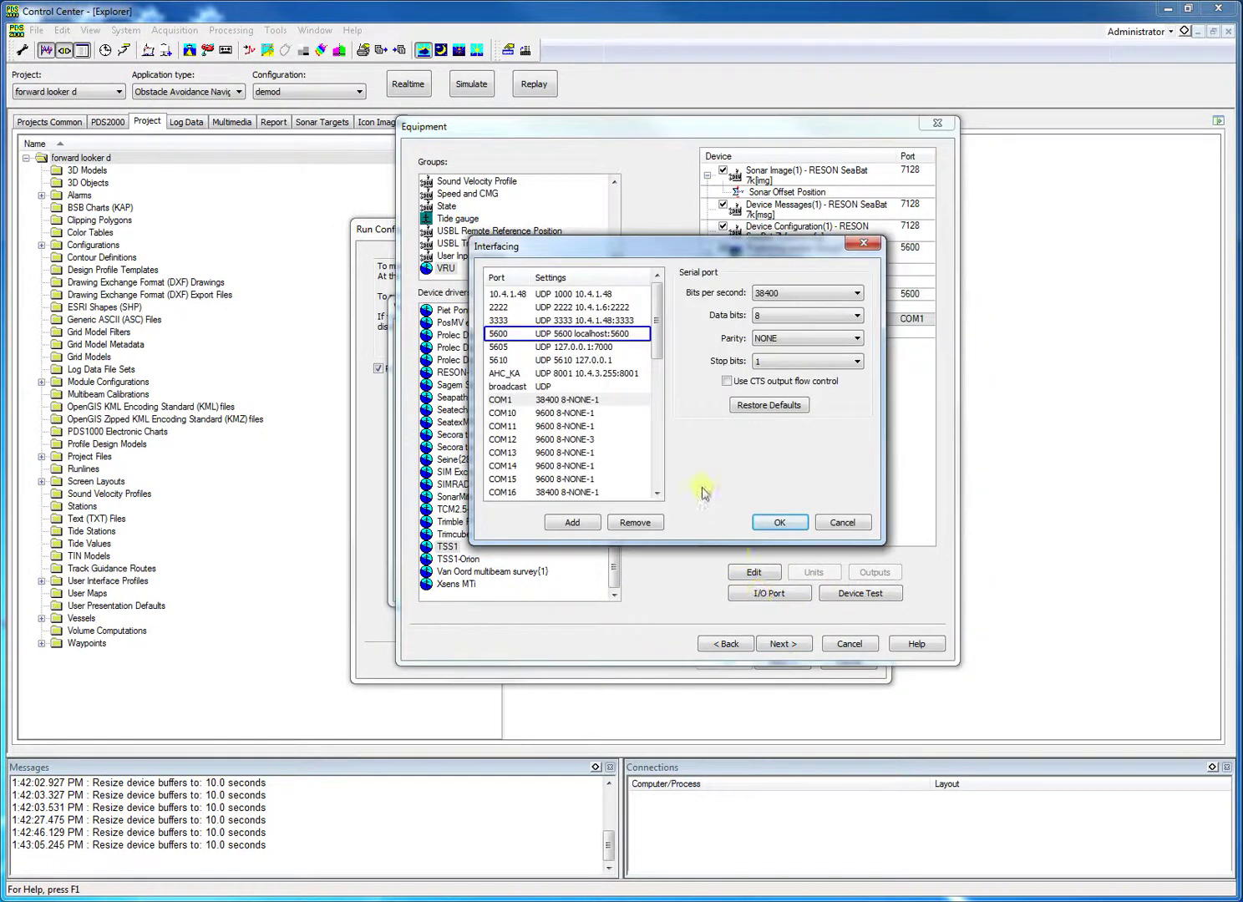
click(546, 335)
click(780, 524)
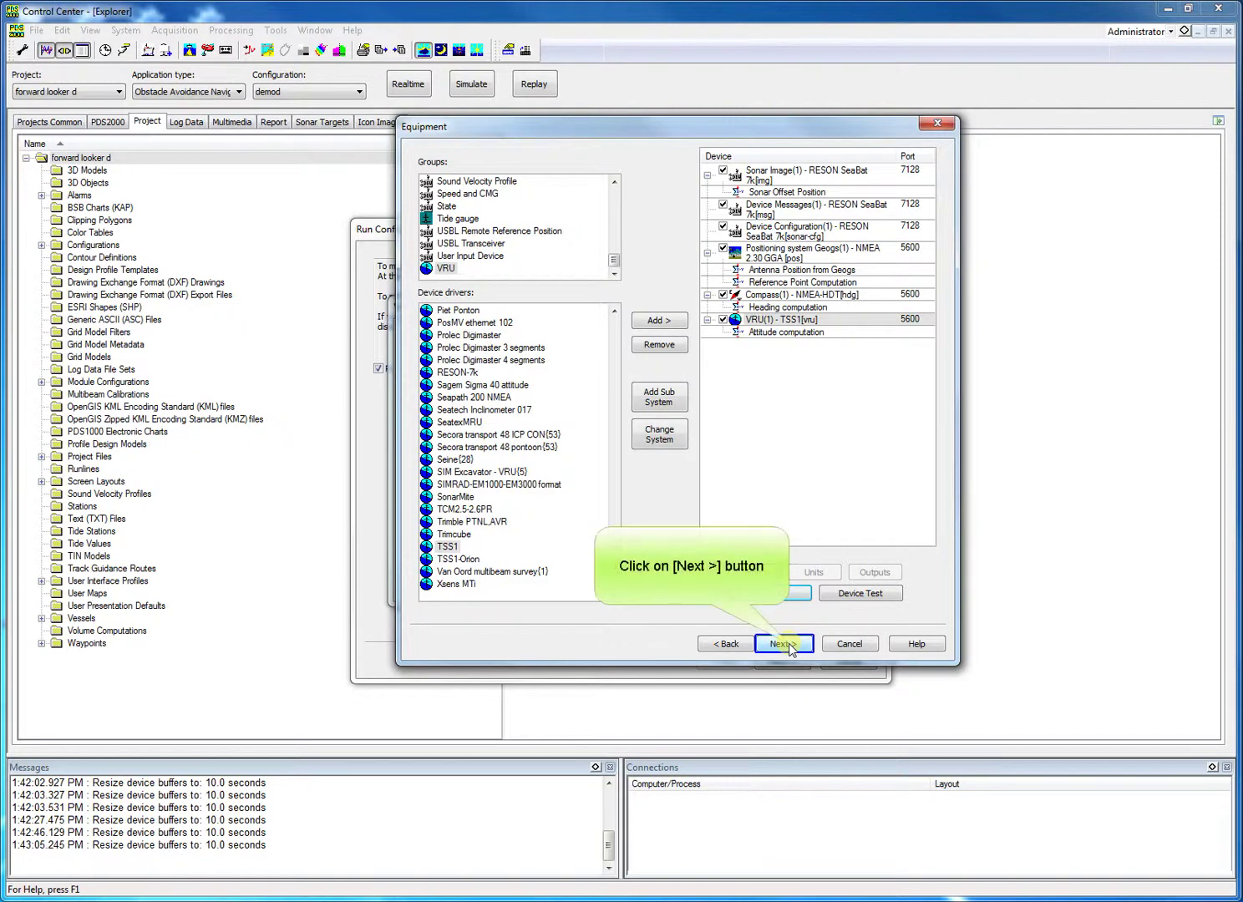
Step: Pass unchanged through Computations, Data Sources, Guidance, Logging, Simulation, Aliases and Alarms, finishing the vessel wizard
click(784, 644)
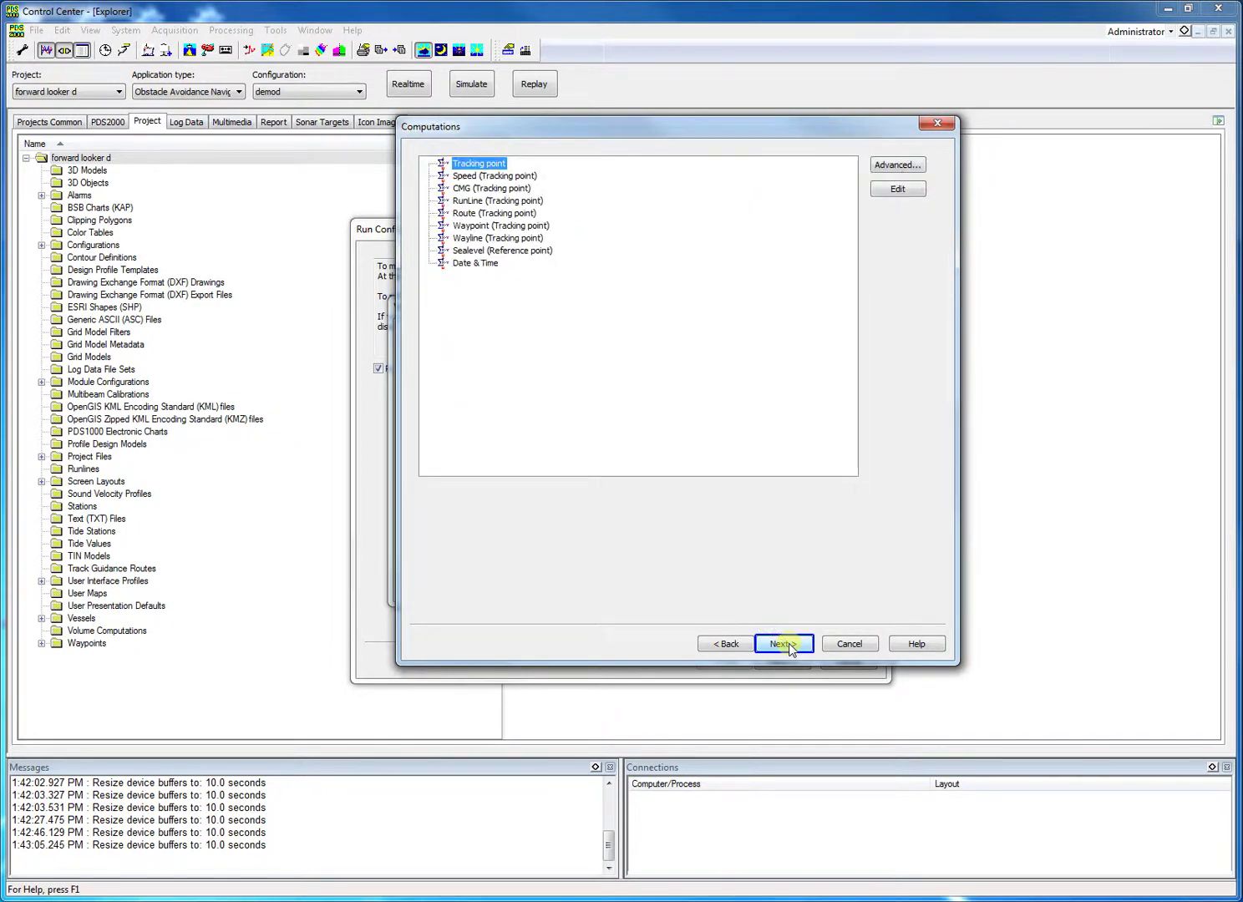
click(785, 645)
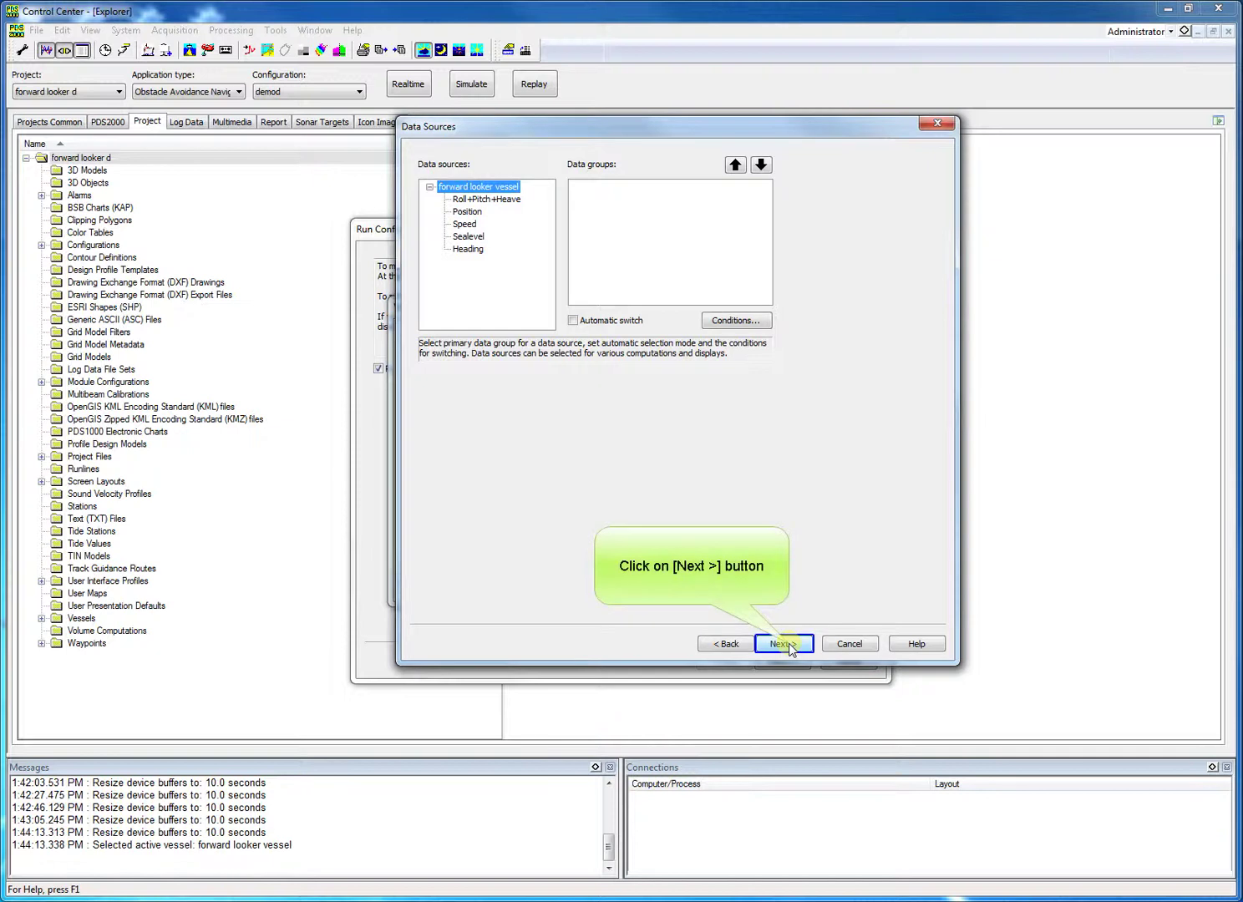
click(785, 644)
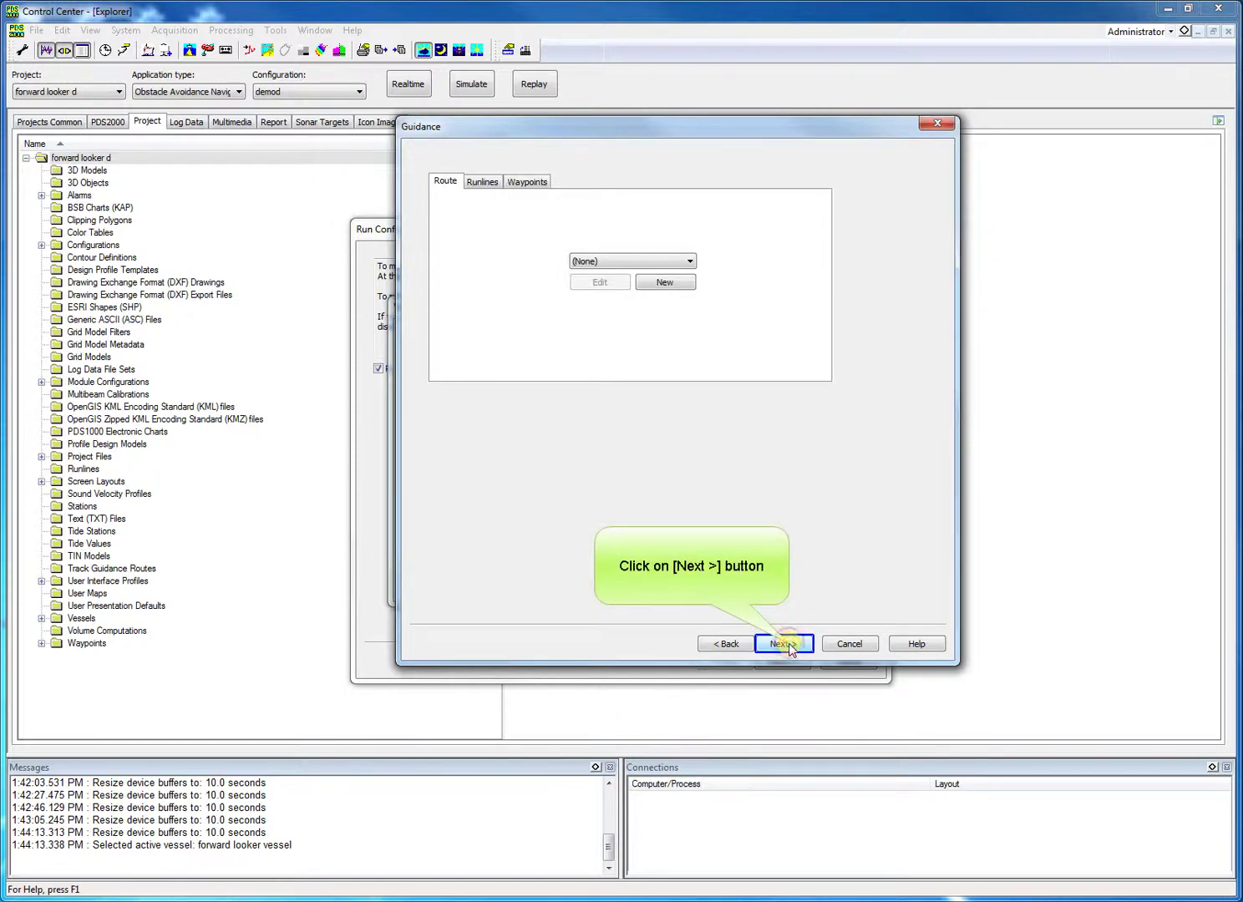
click(787, 645)
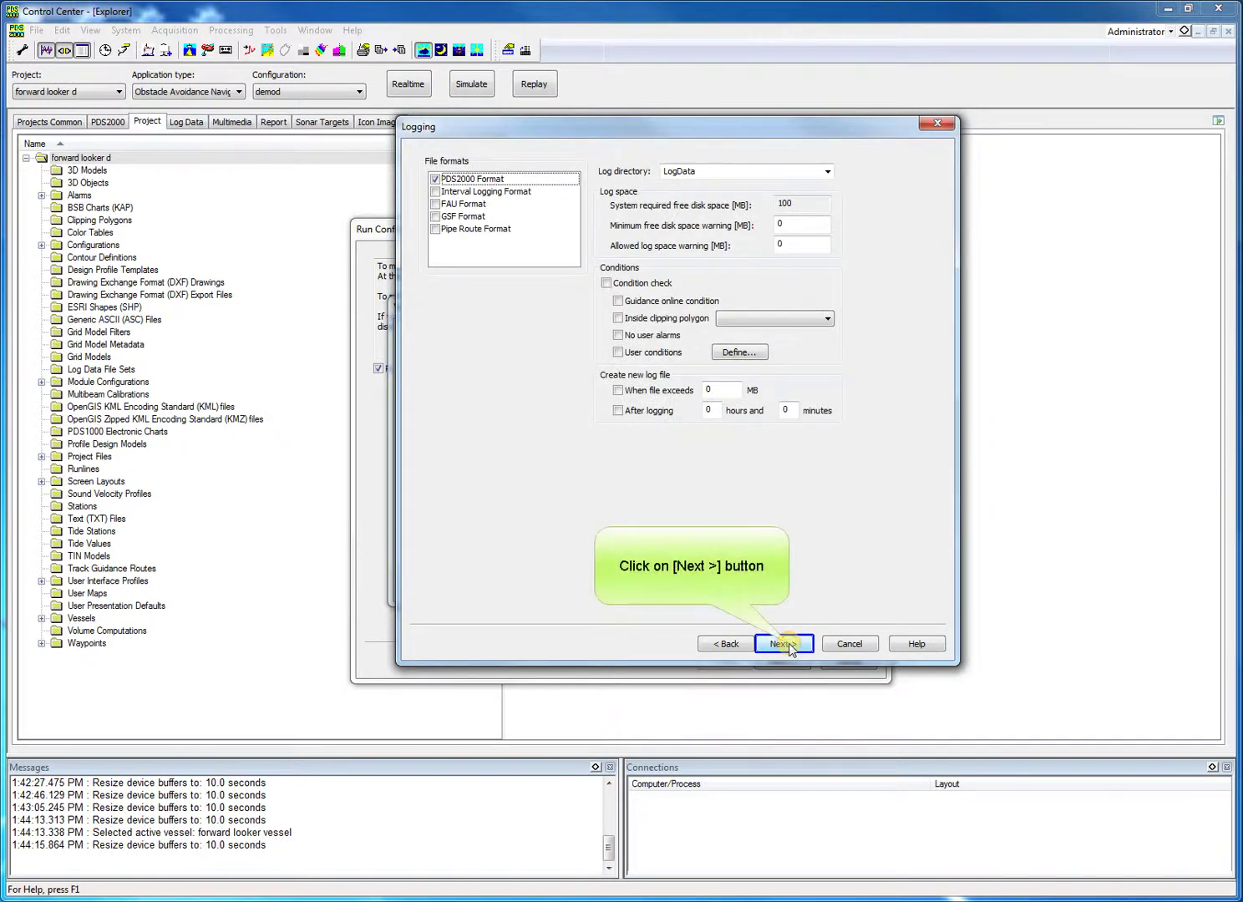
click(783, 644)
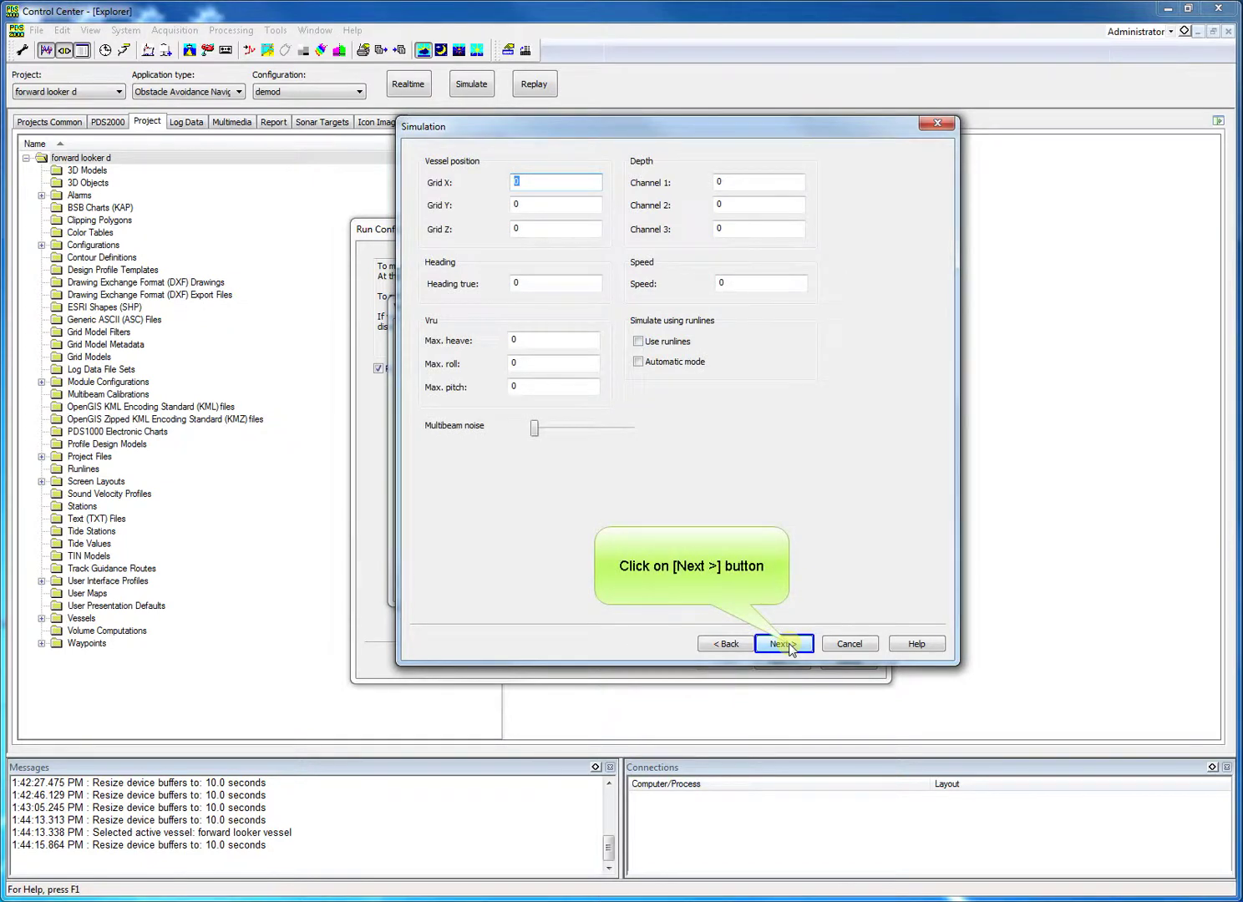
click(785, 645)
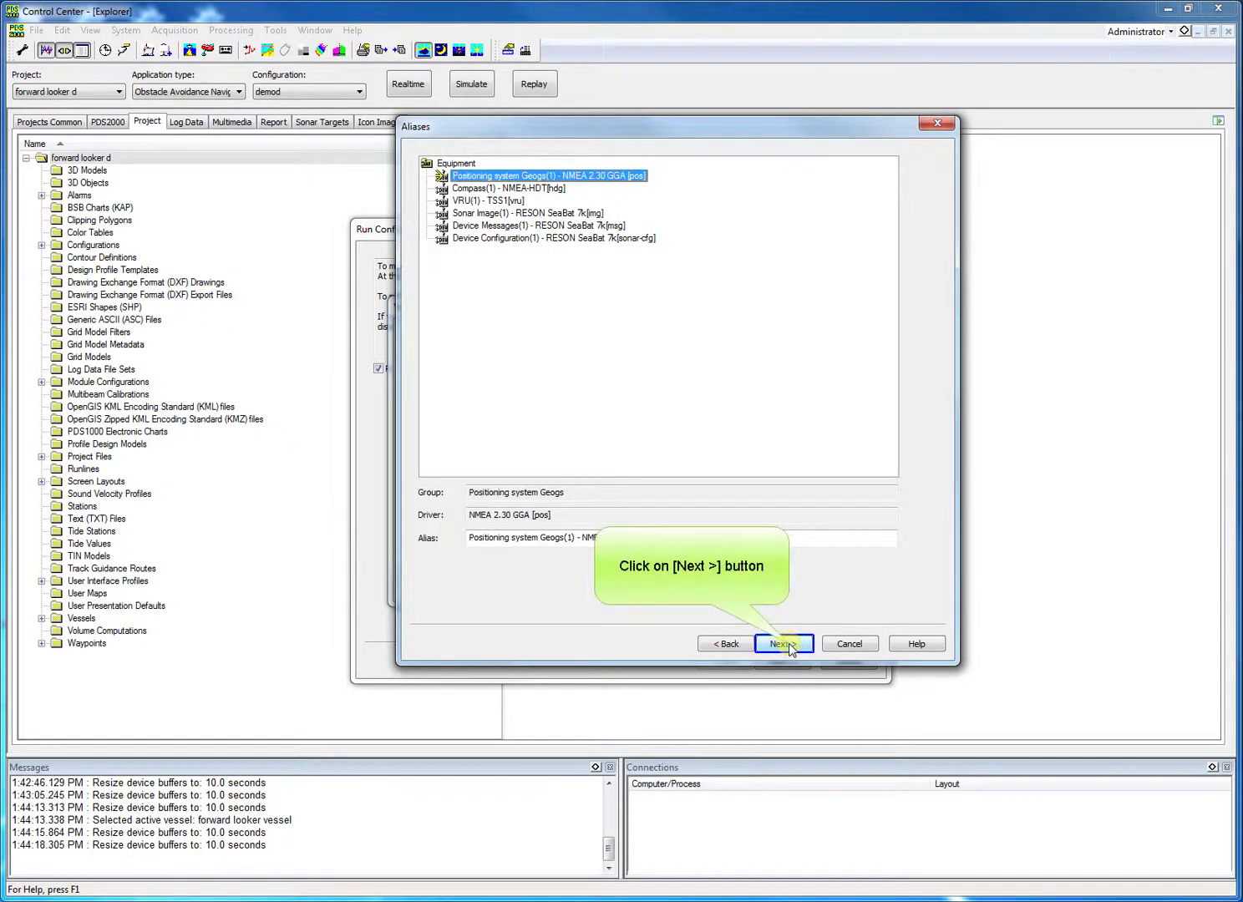
click(785, 644)
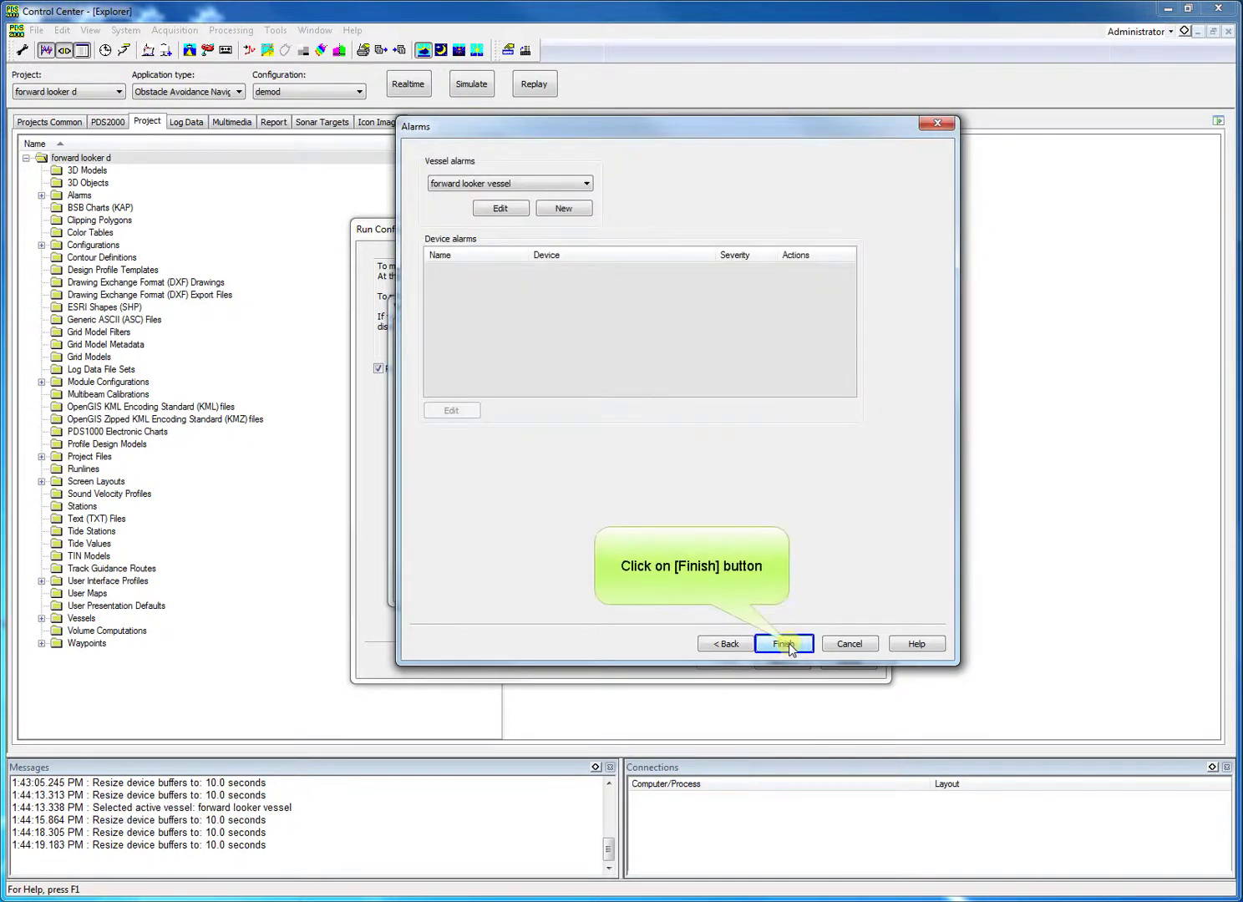
click(785, 644)
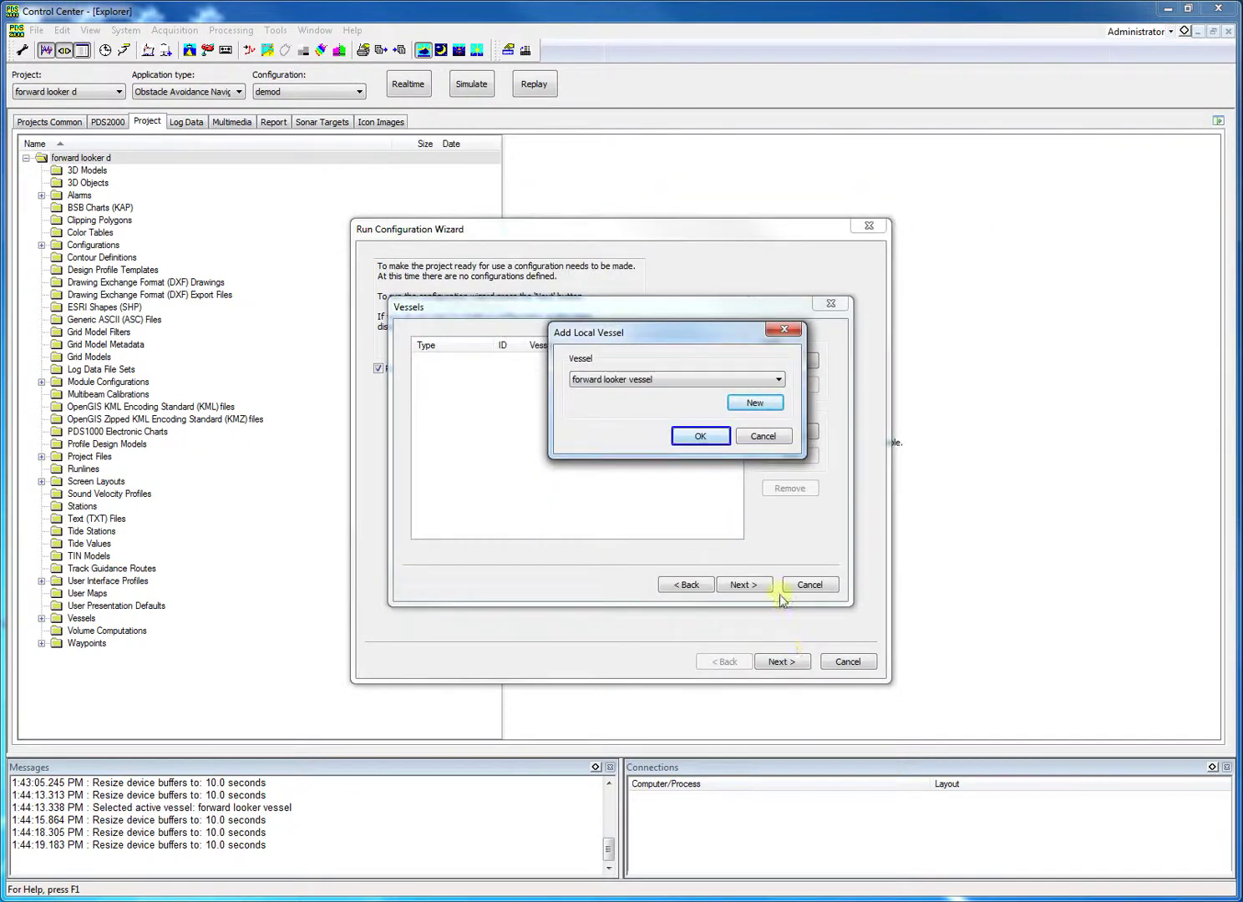
Step: Add 'forward looker vessel' as local vessel and finish the run wizard through Layouts, Events and Alarms
click(714, 436)
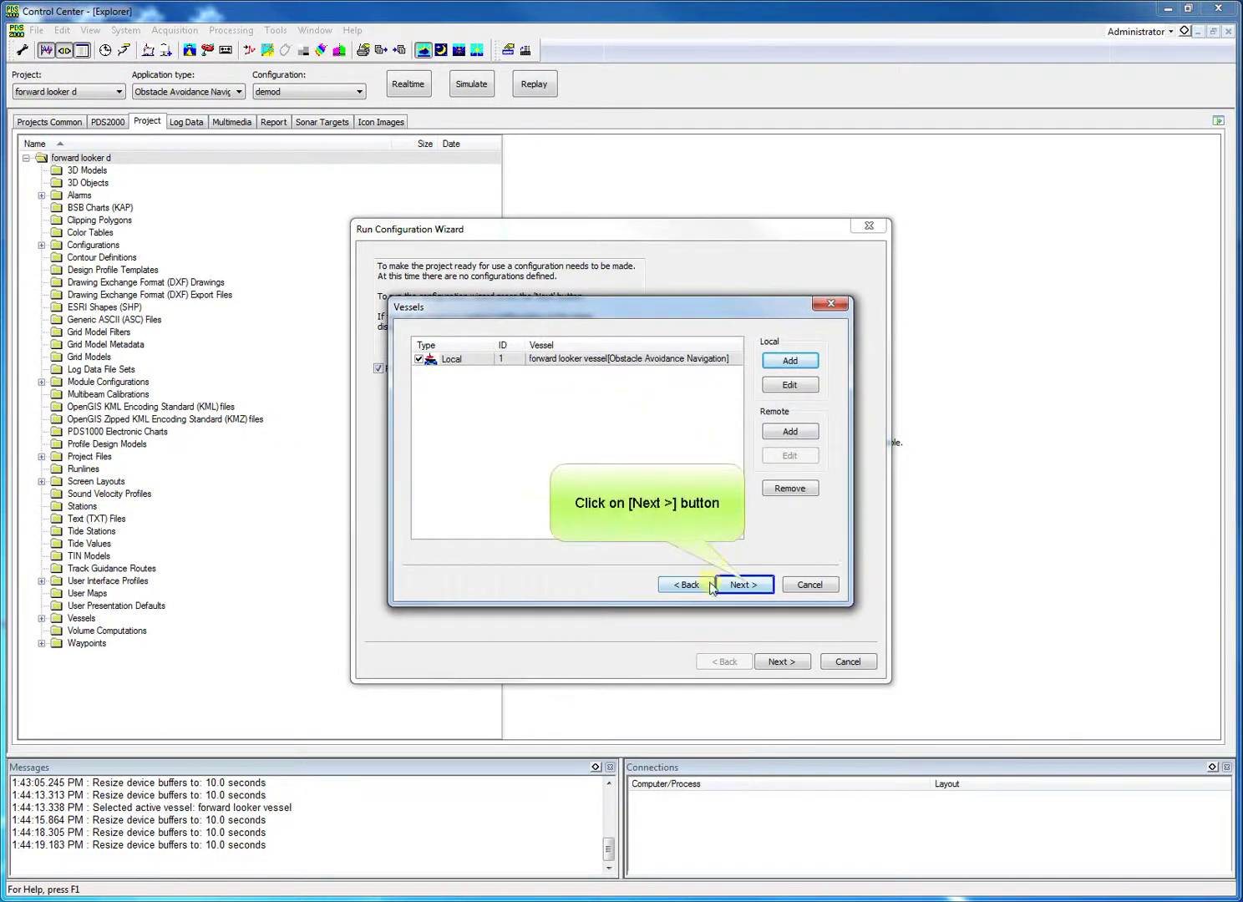
click(746, 584)
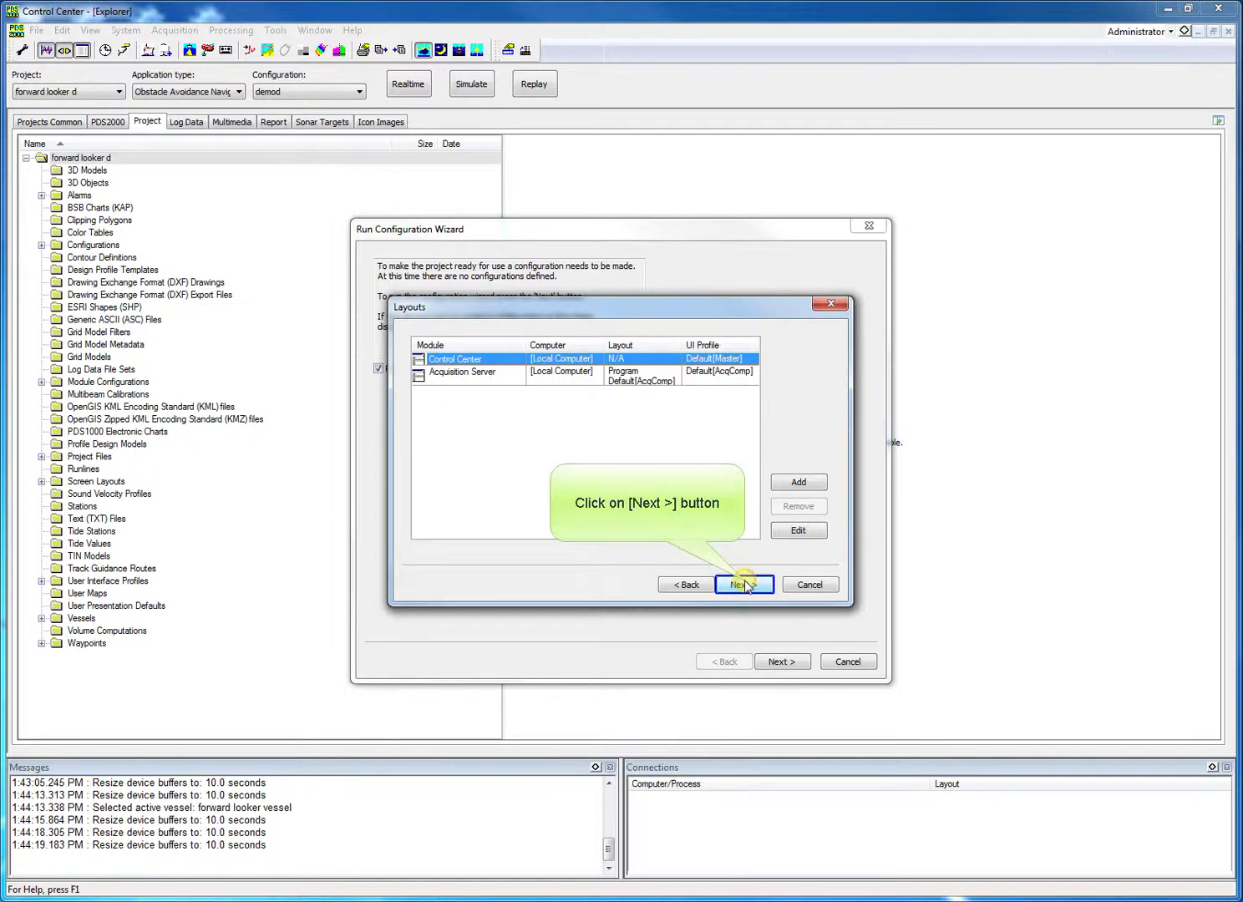
click(746, 585)
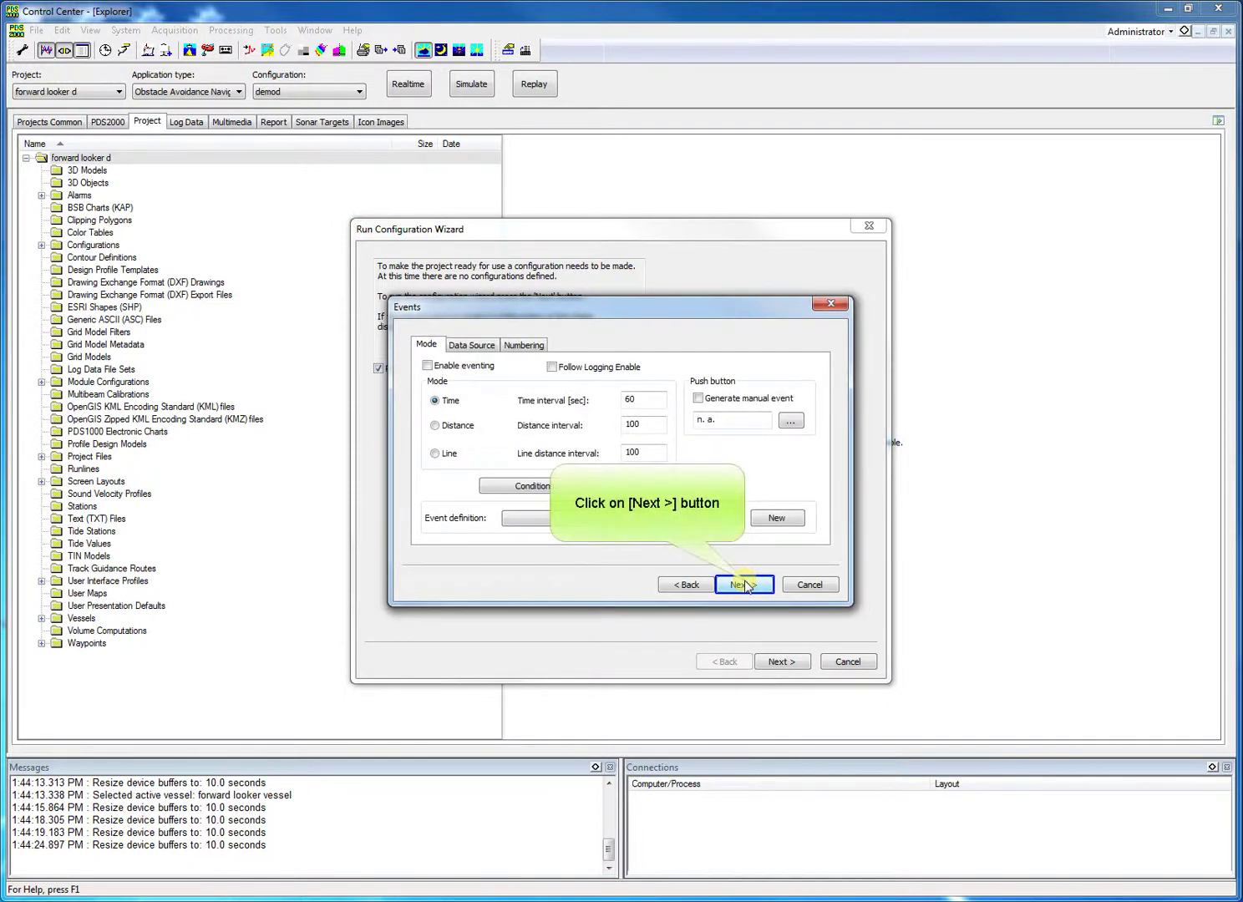
click(746, 585)
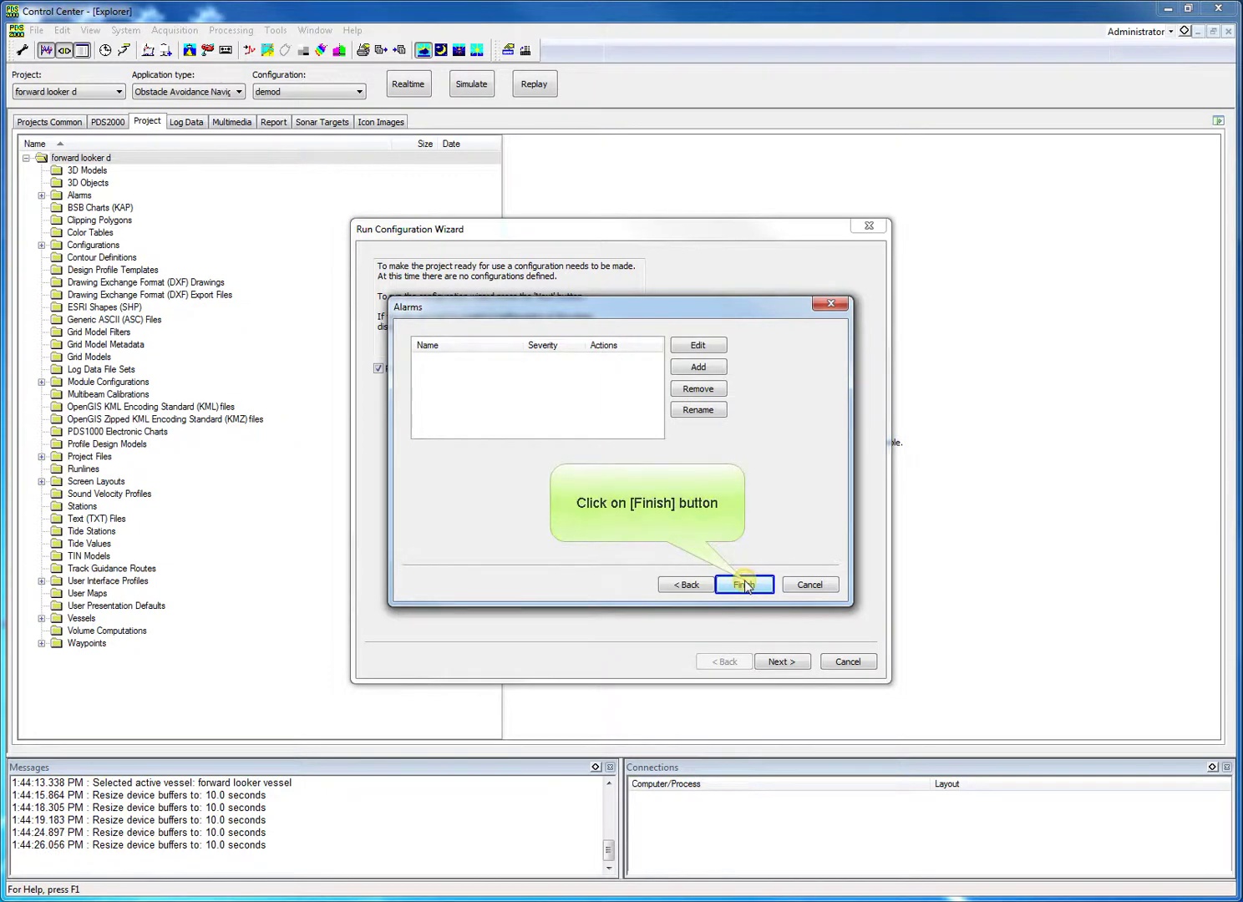
click(746, 585)
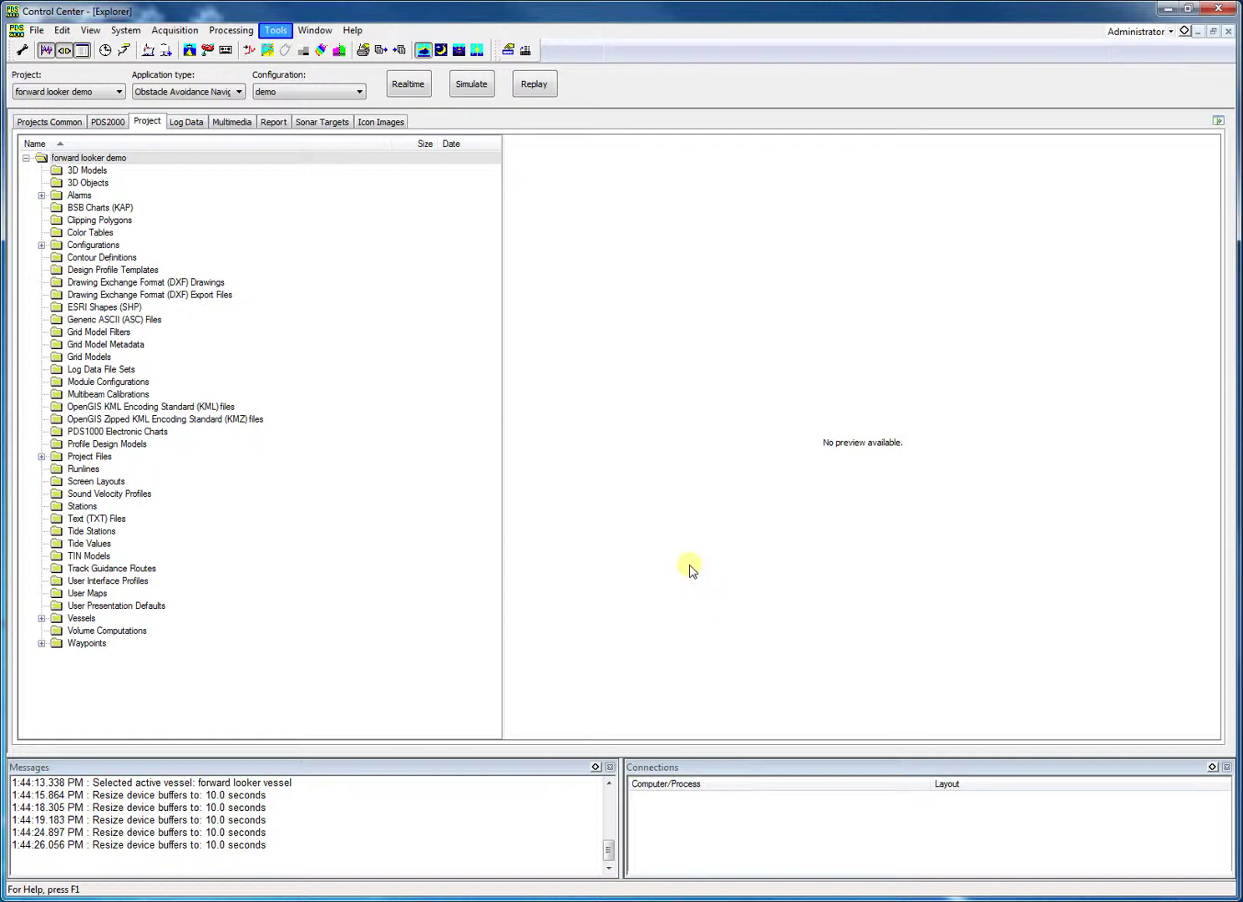
Step: Open the Simulator from the Tools menu for the 'forward looker demo' project
click(275, 30)
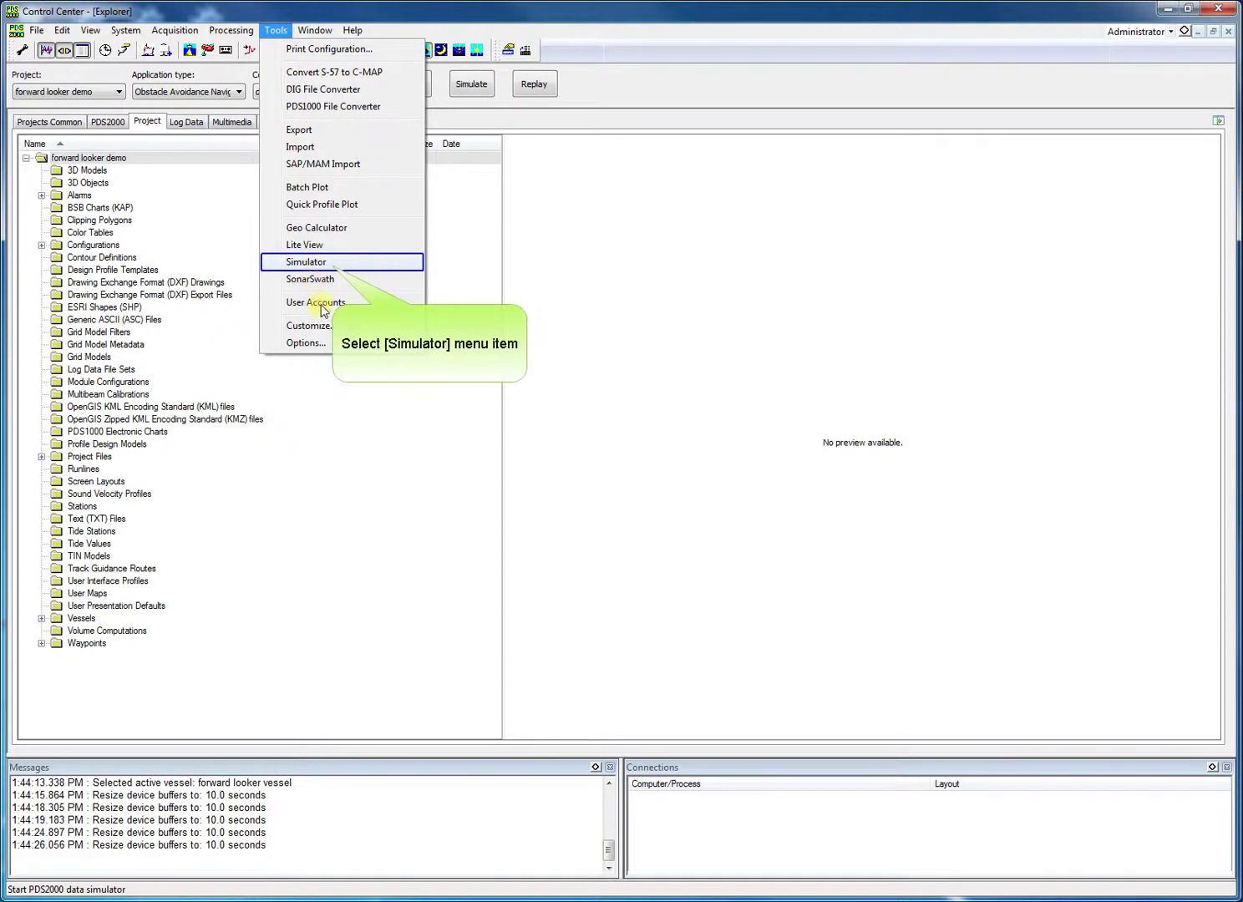
click(332, 263)
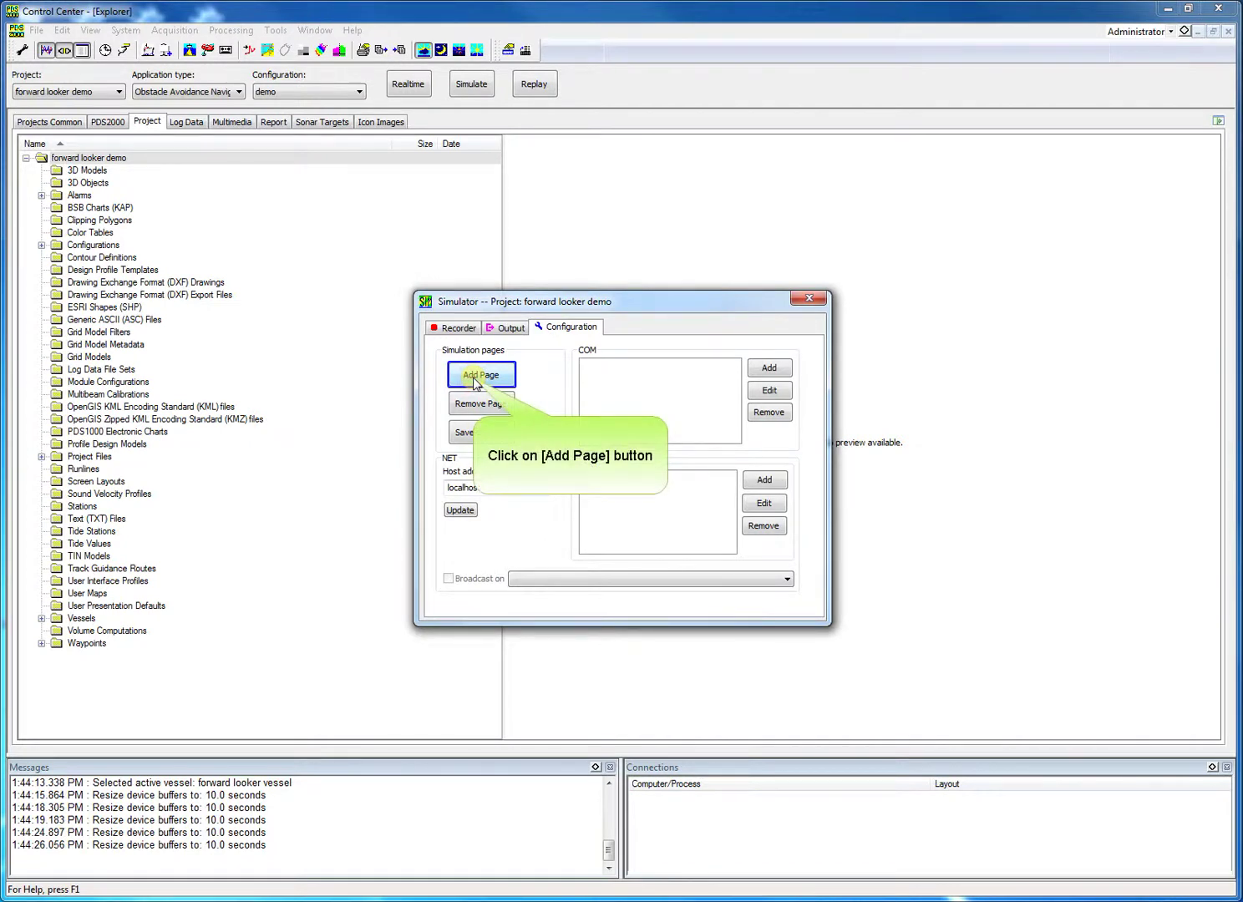
Step: Add a Position simulation page and route its $GPGGA output to port 5600
click(474, 378)
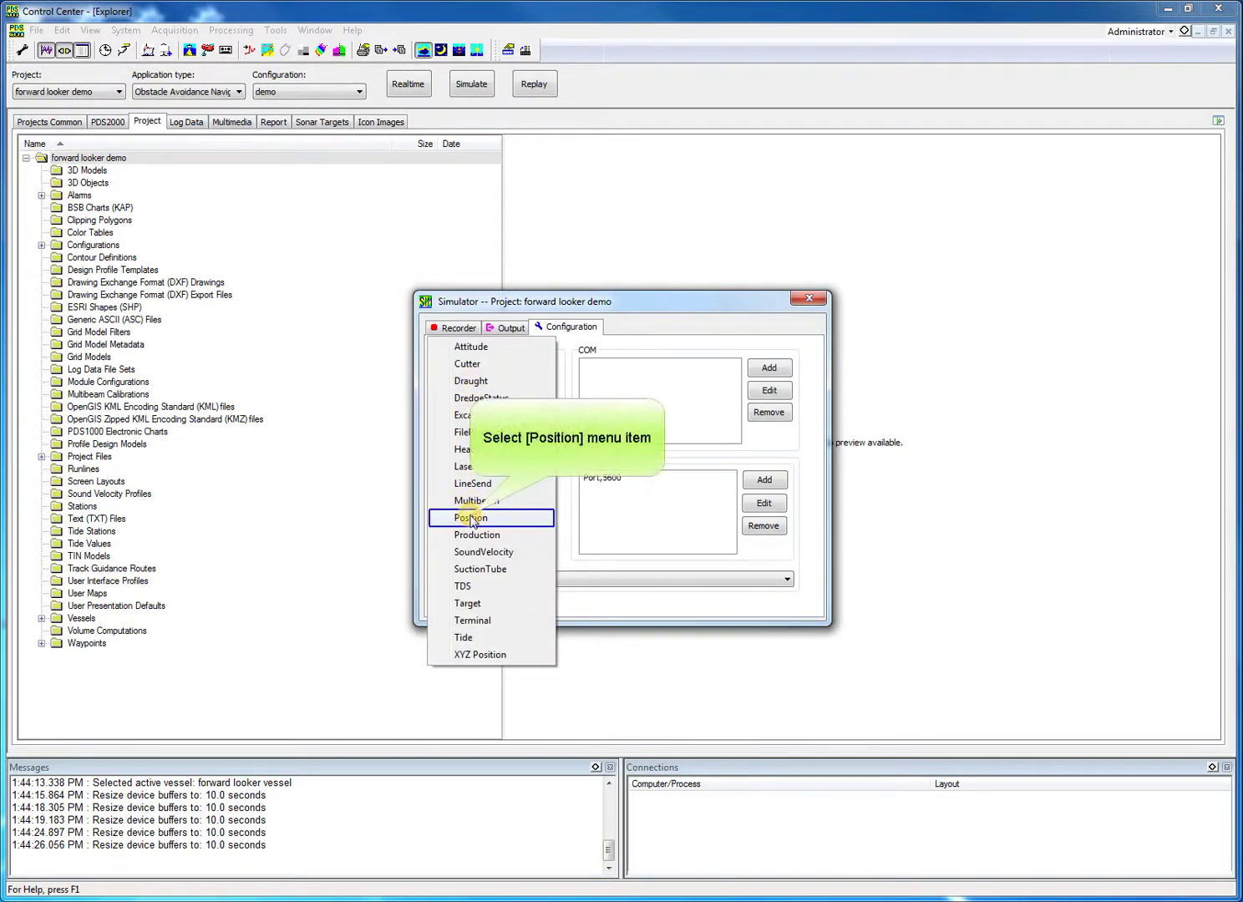
click(472, 518)
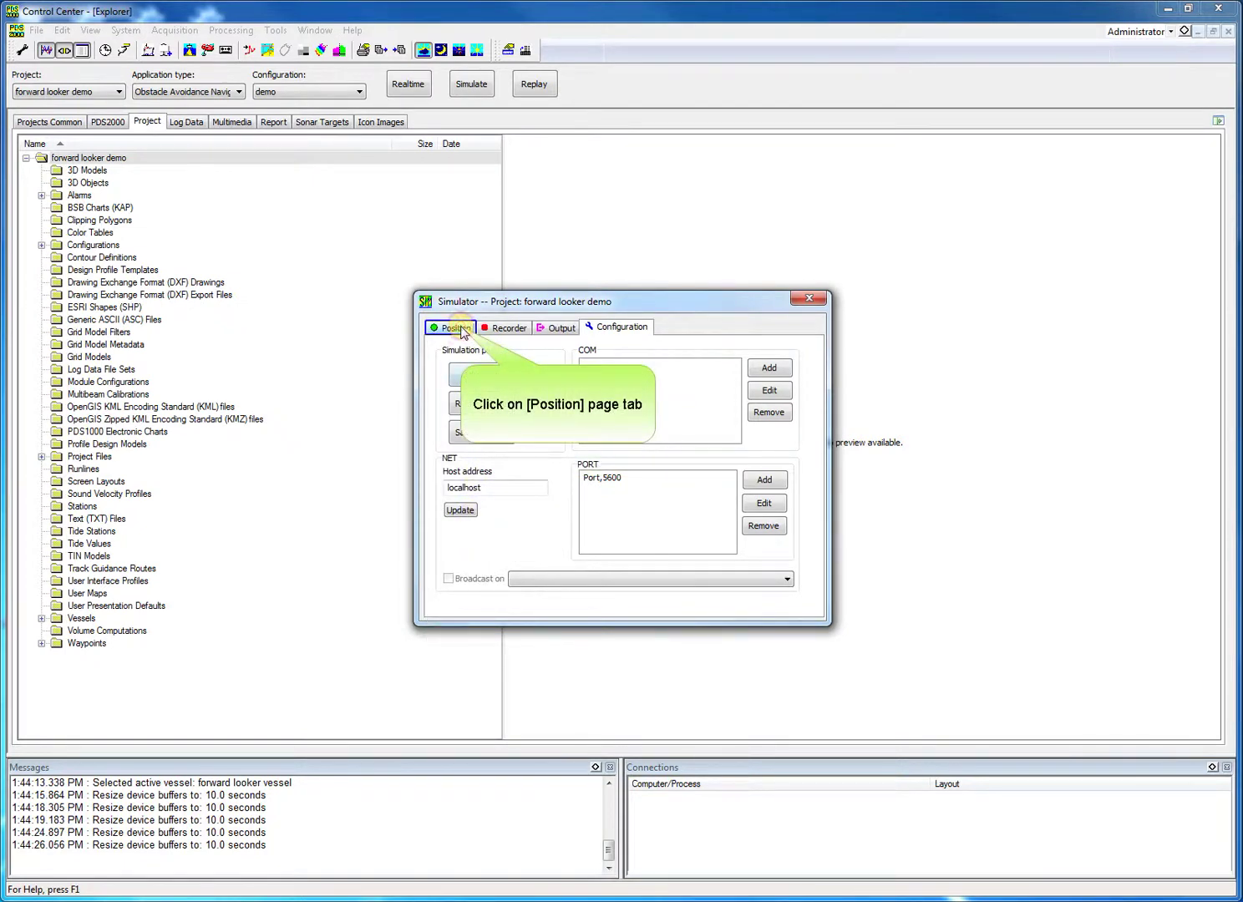
click(462, 330)
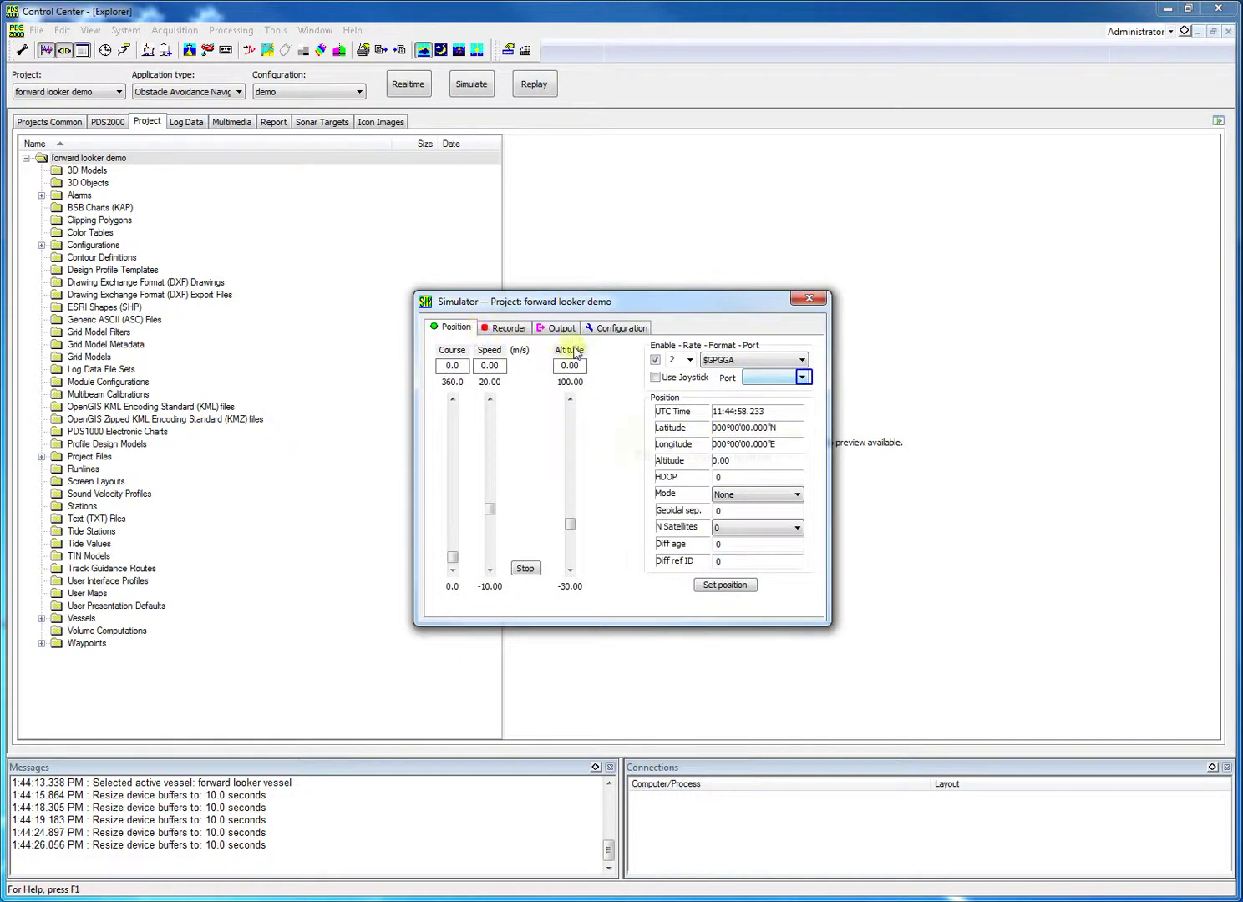
click(802, 378)
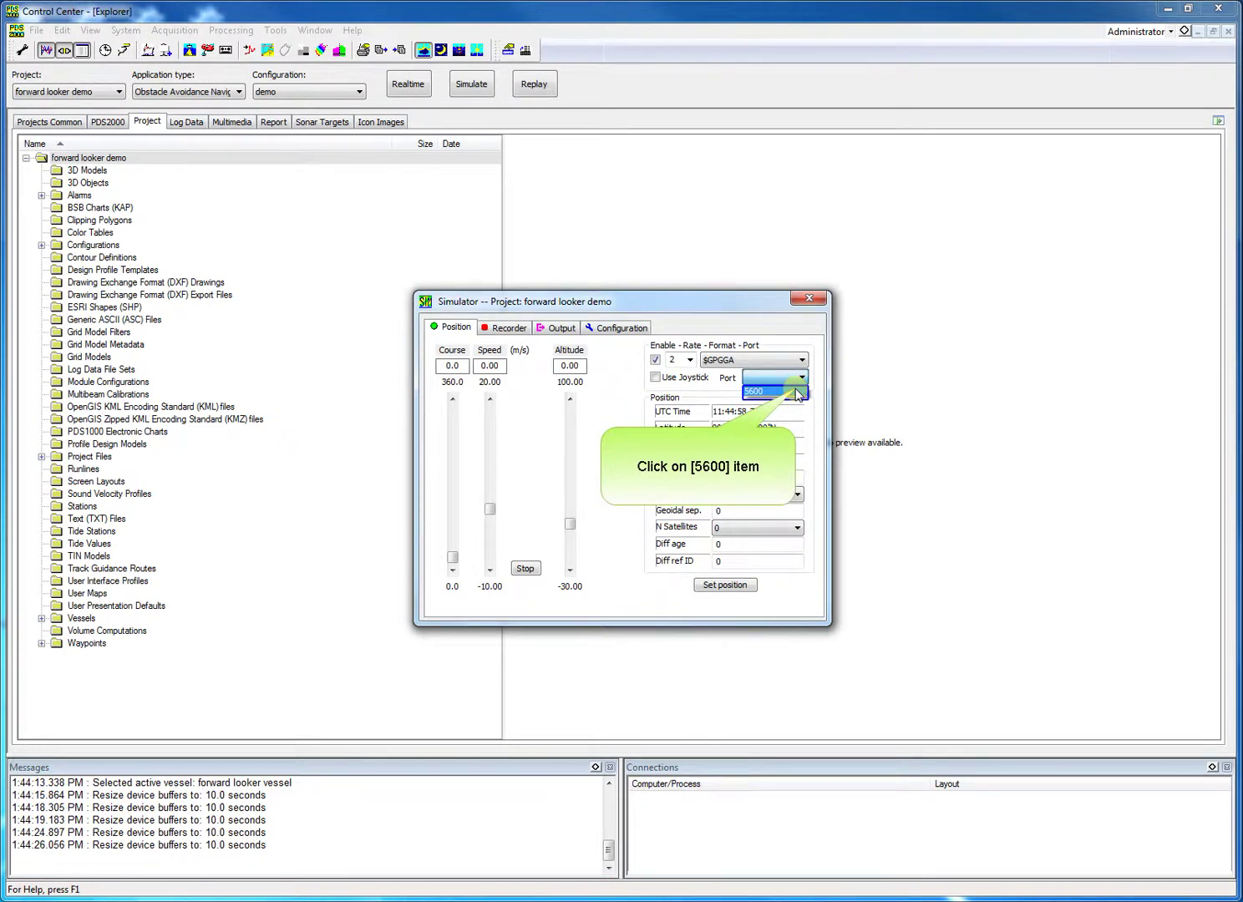
click(794, 391)
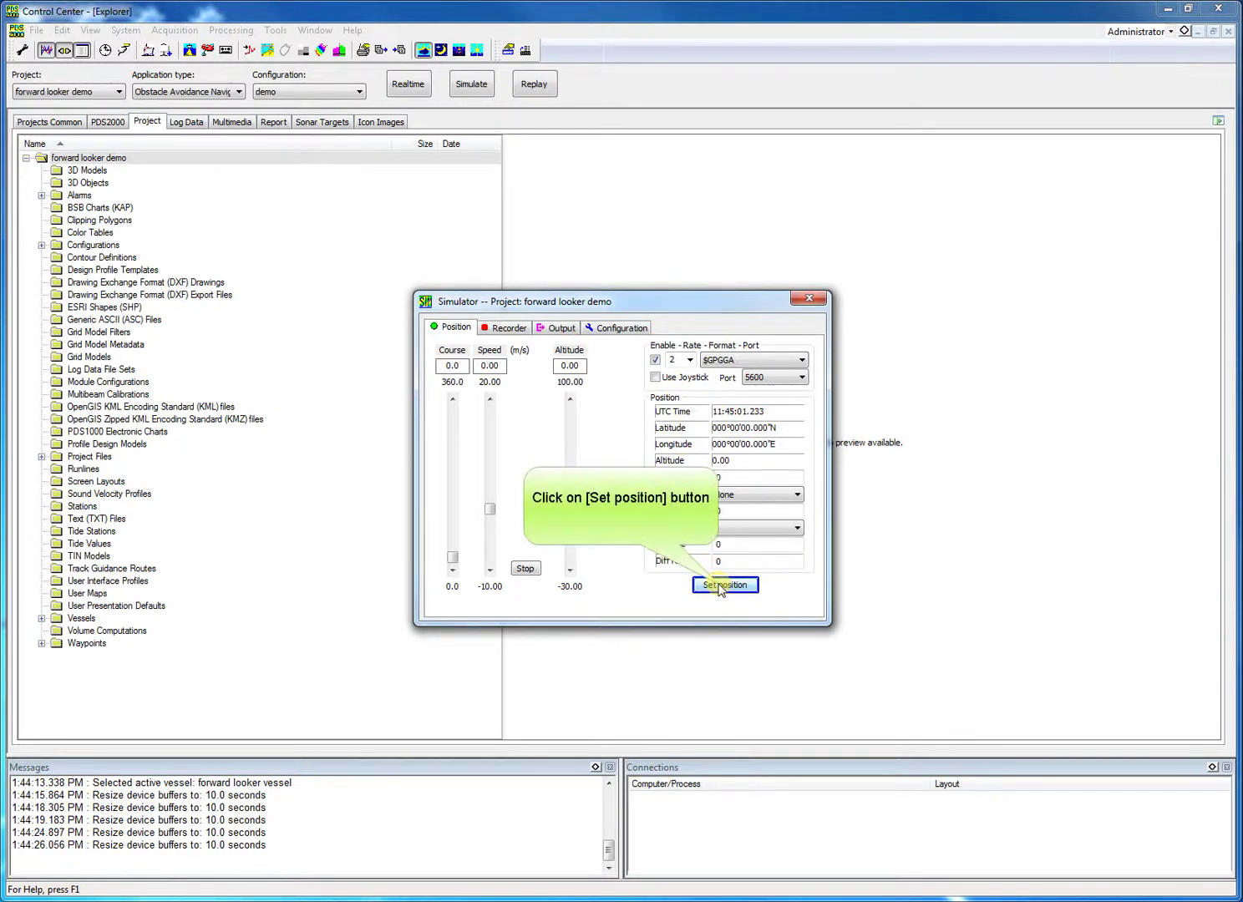
Step: Set the simulator start position to 054°00'00.000"N, 004°00'00.000"E
click(724, 584)
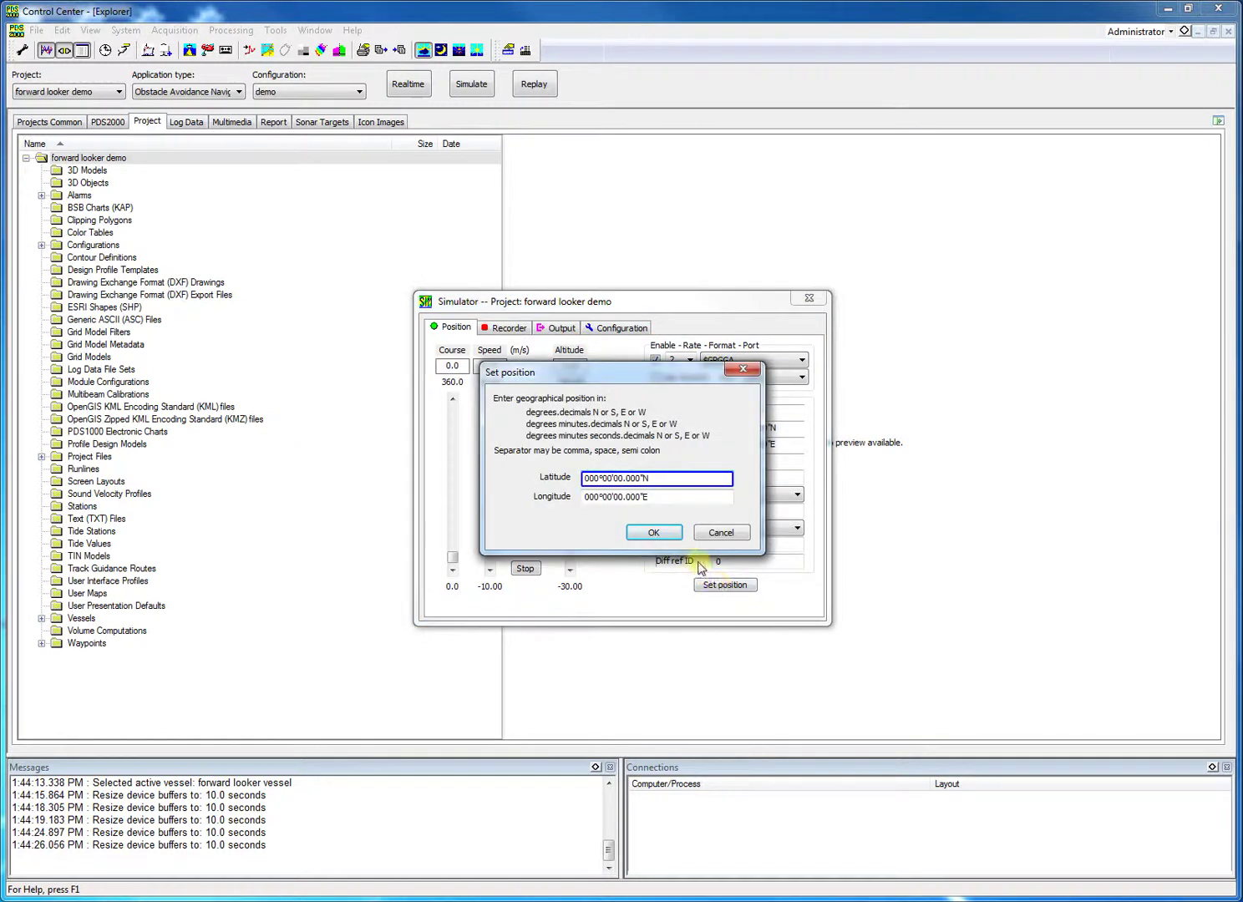
click(600, 479)
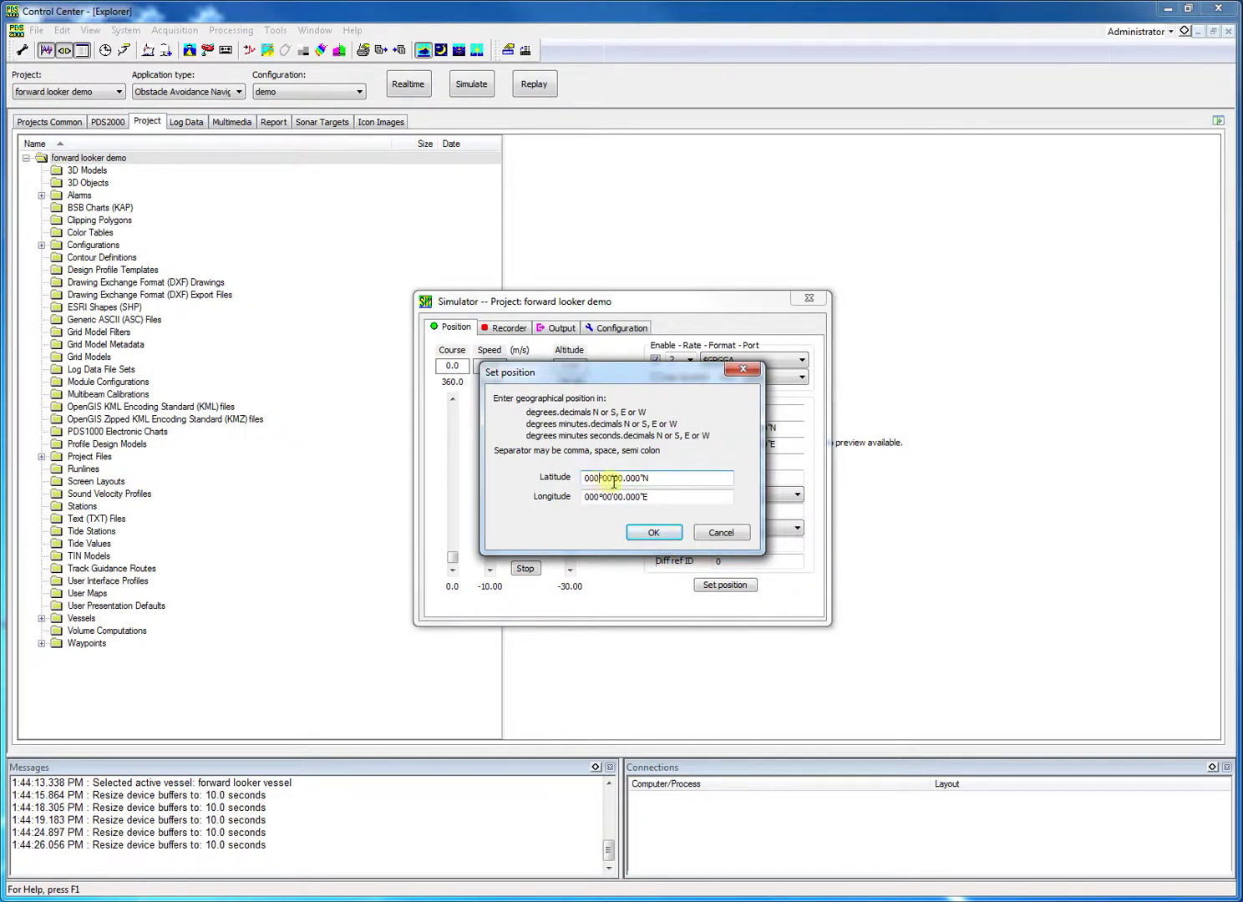
key(BackSpace)
key(BackSpace)
text(54)
key(Tab)
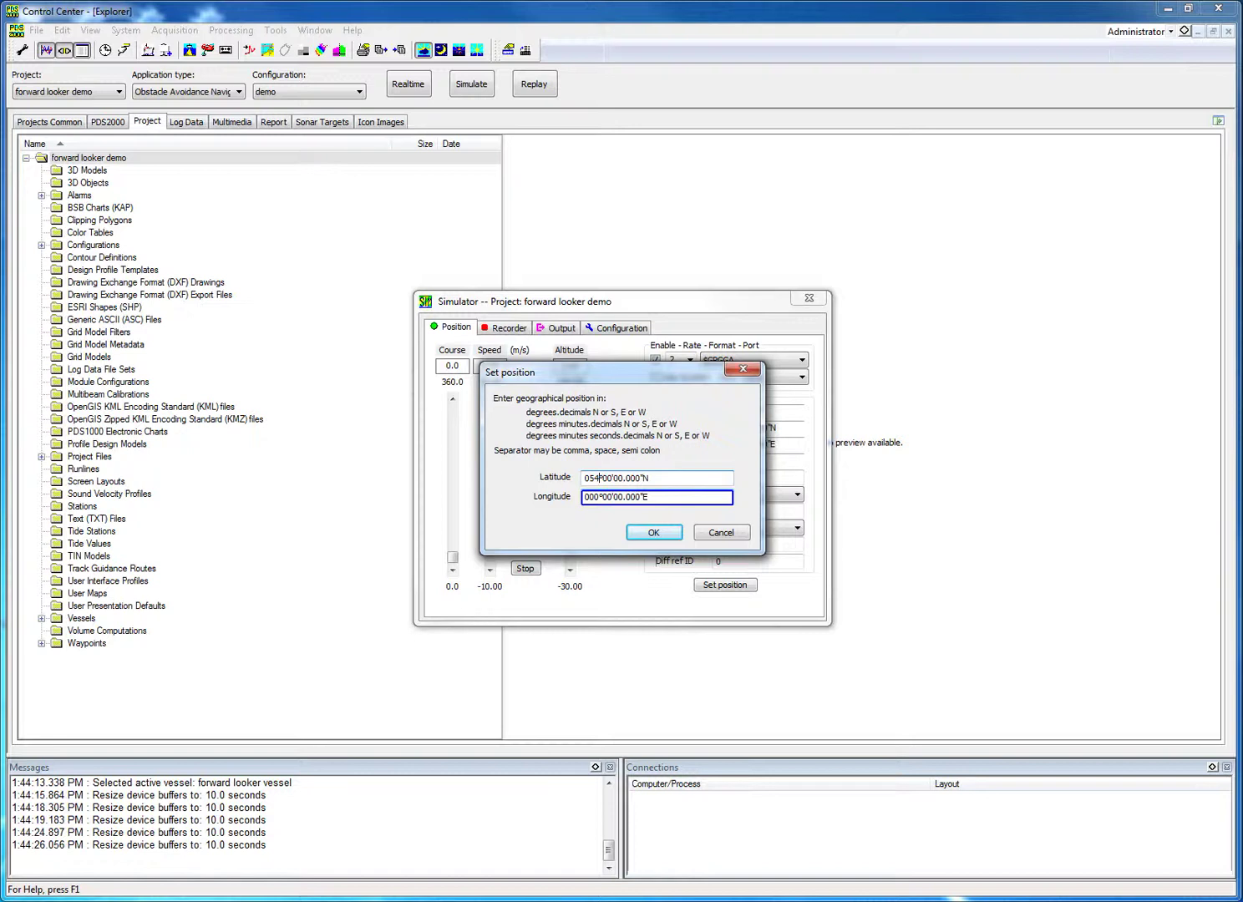
click(599, 498)
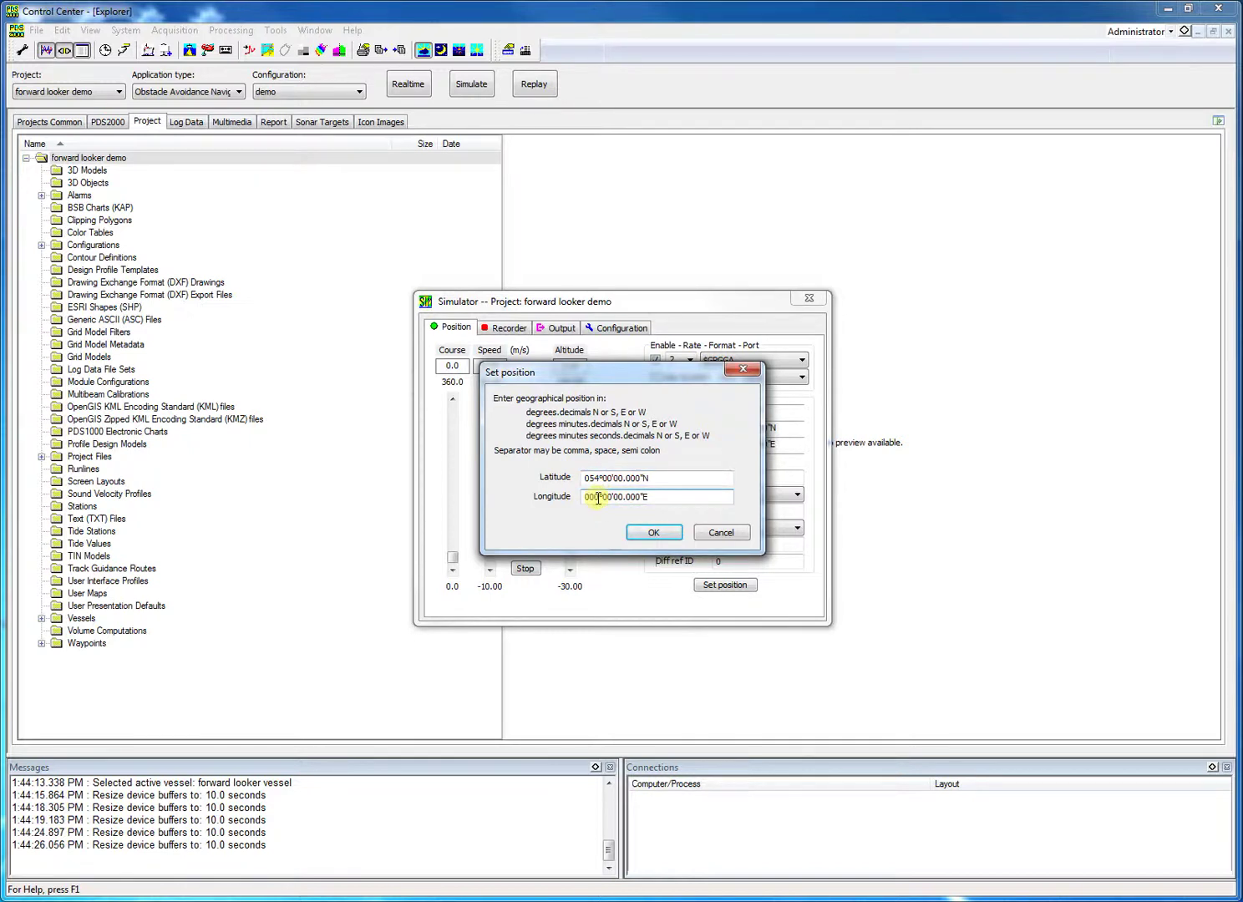
key(BackSpace)
text(4)
click(655, 533)
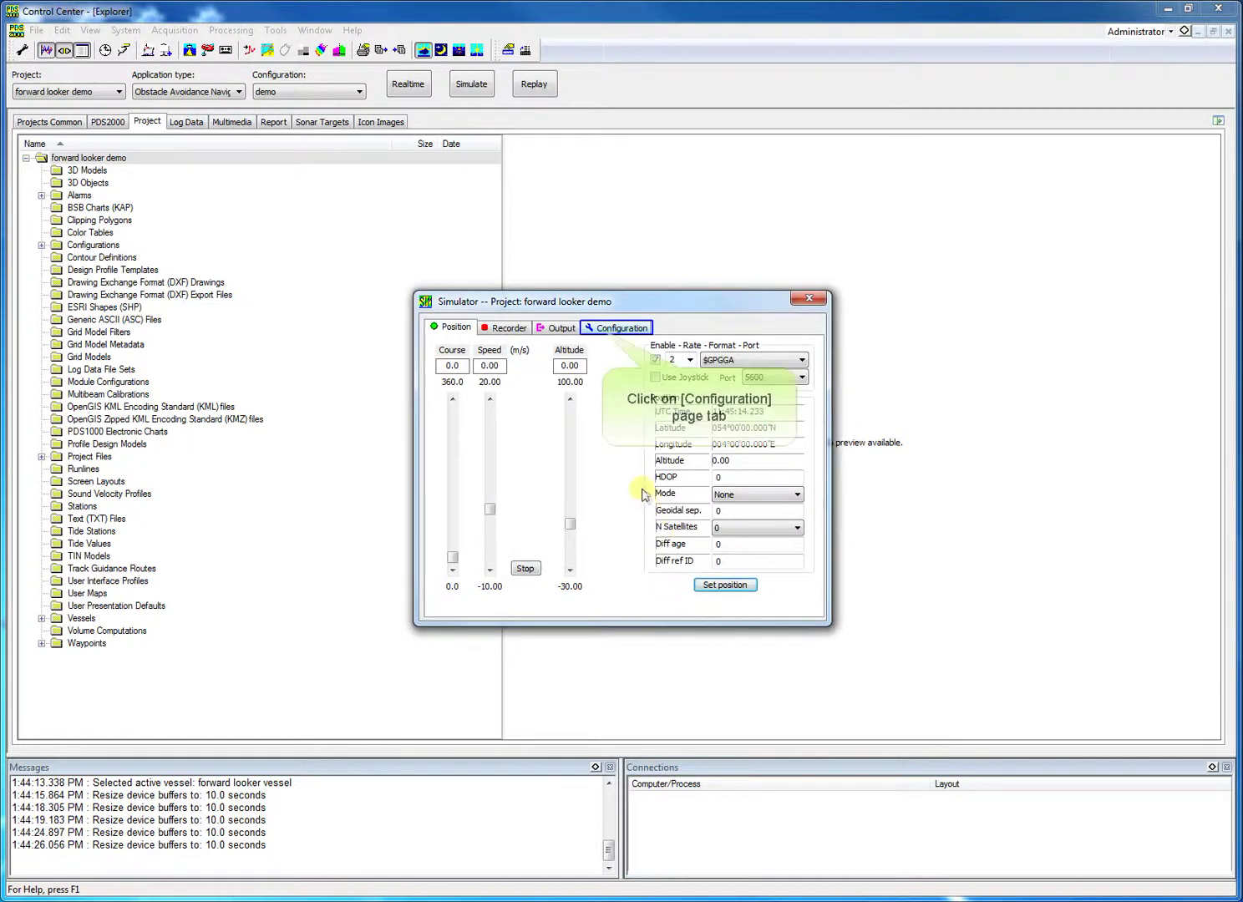
Step: Add a Heading simulation page with output on port 5600, returning to Configuration afterwards
click(604, 333)
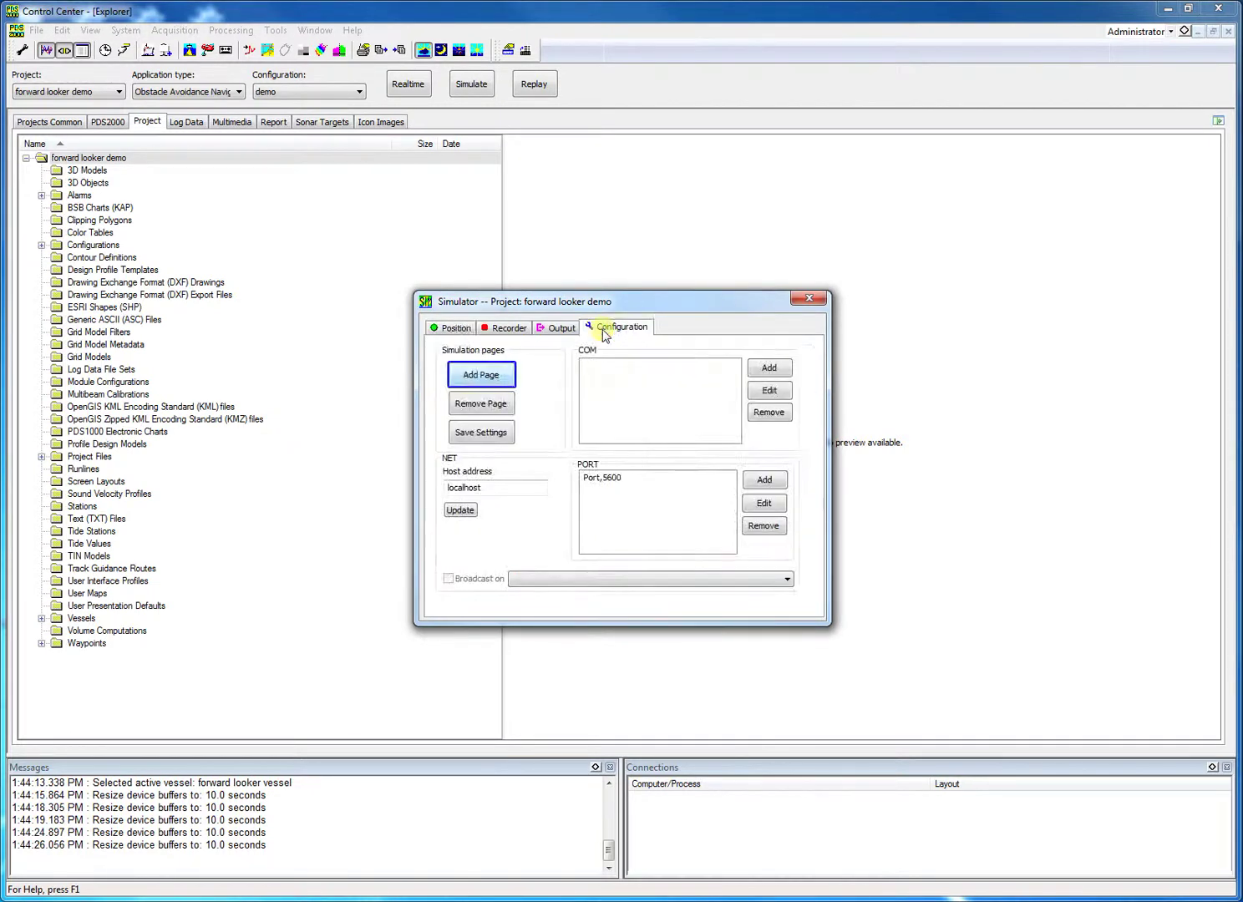
click(499, 375)
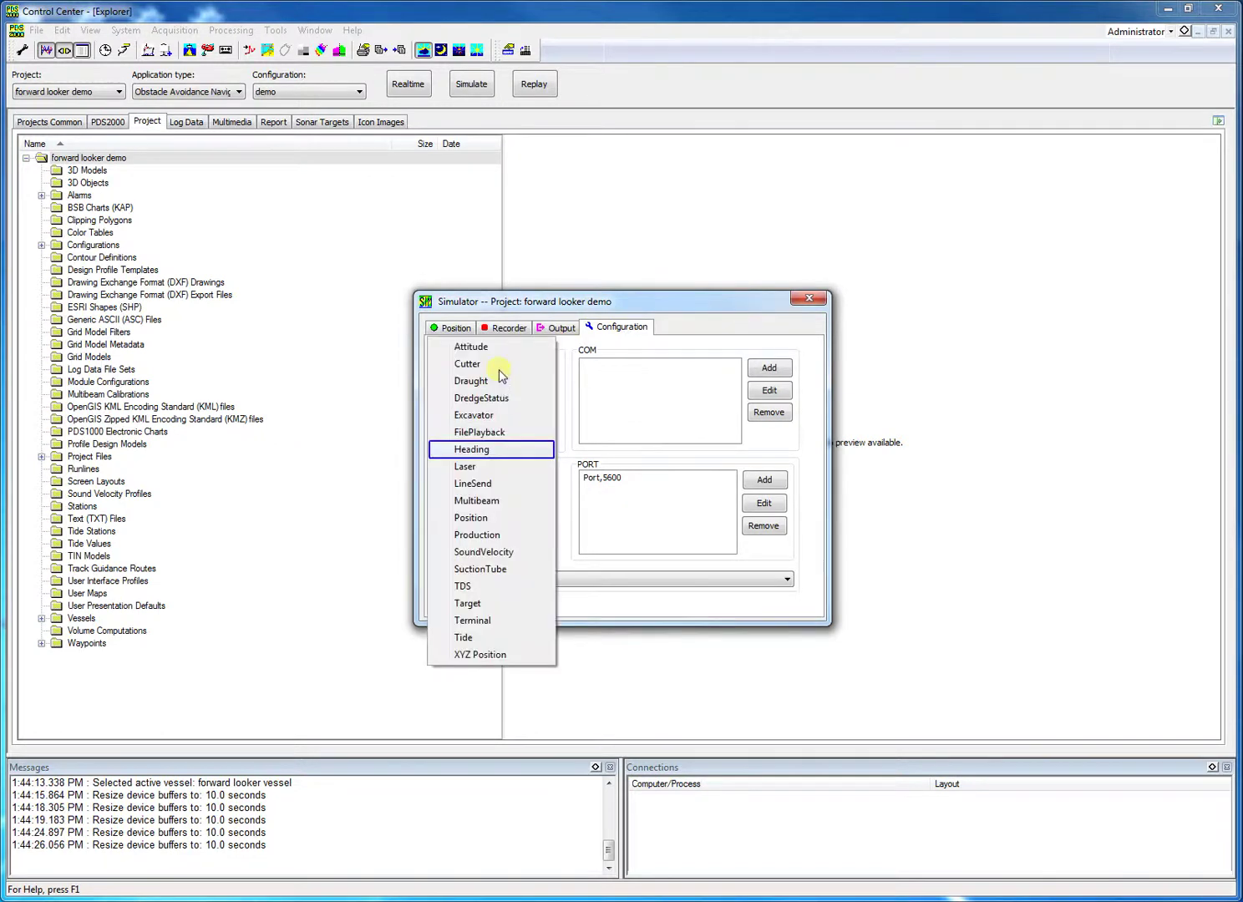
click(482, 451)
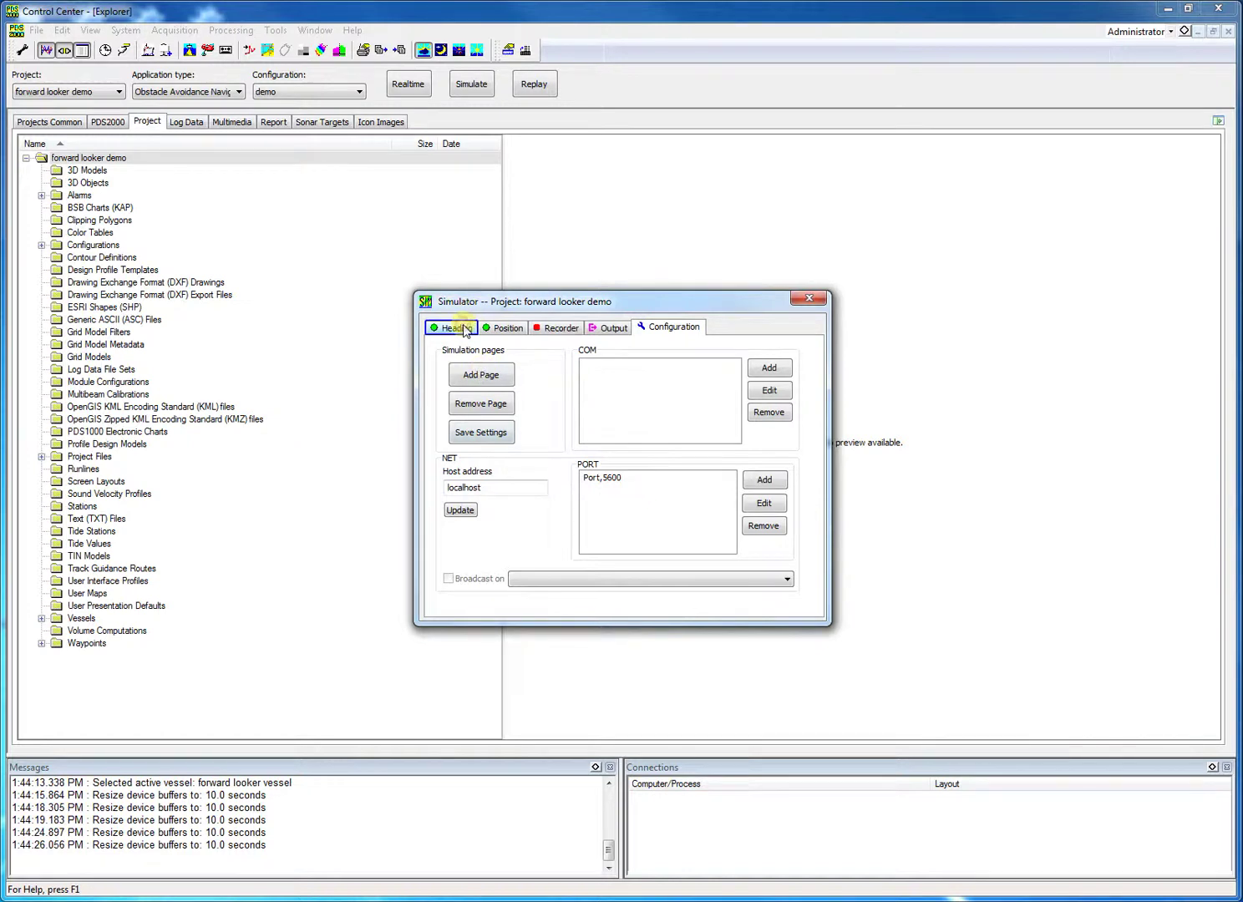
click(466, 329)
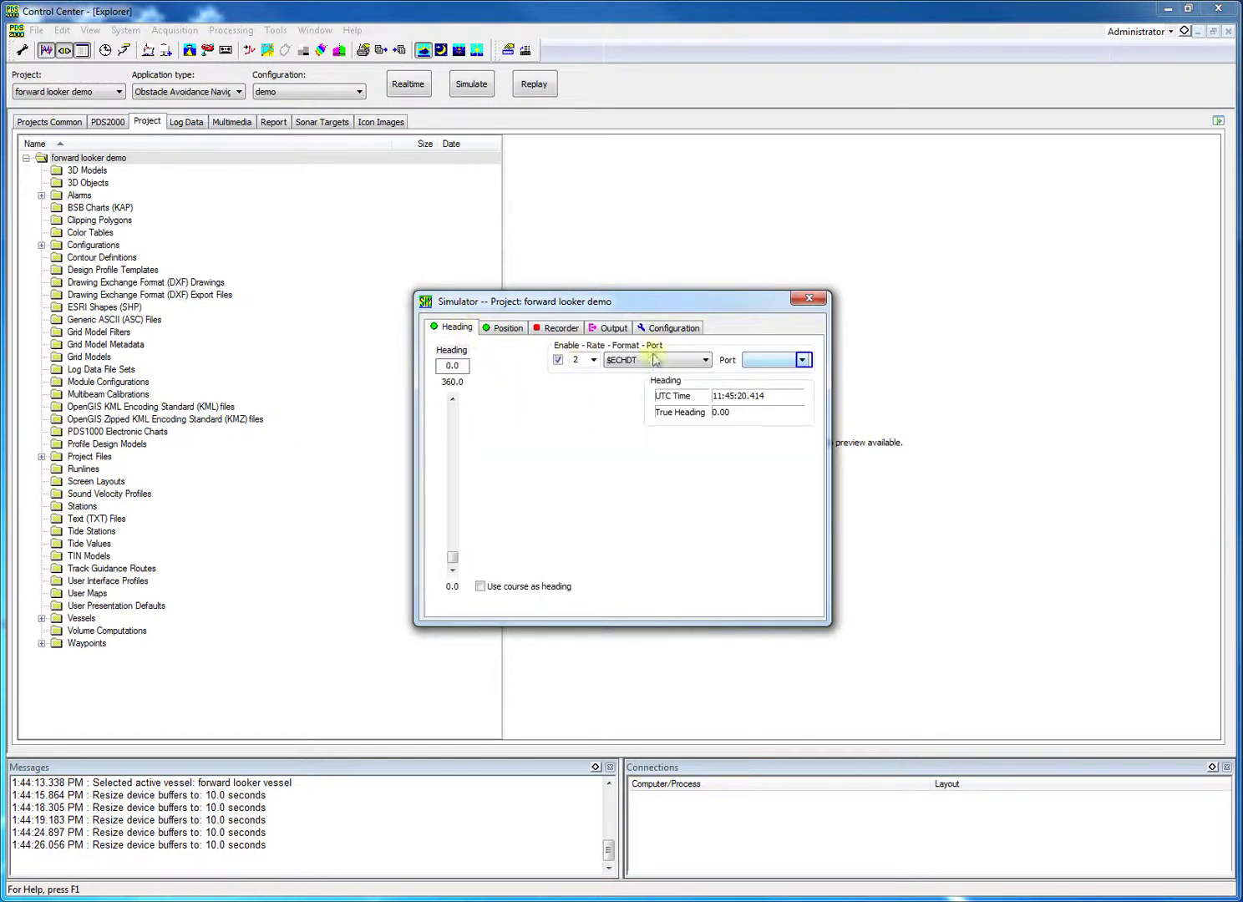
click(802, 360)
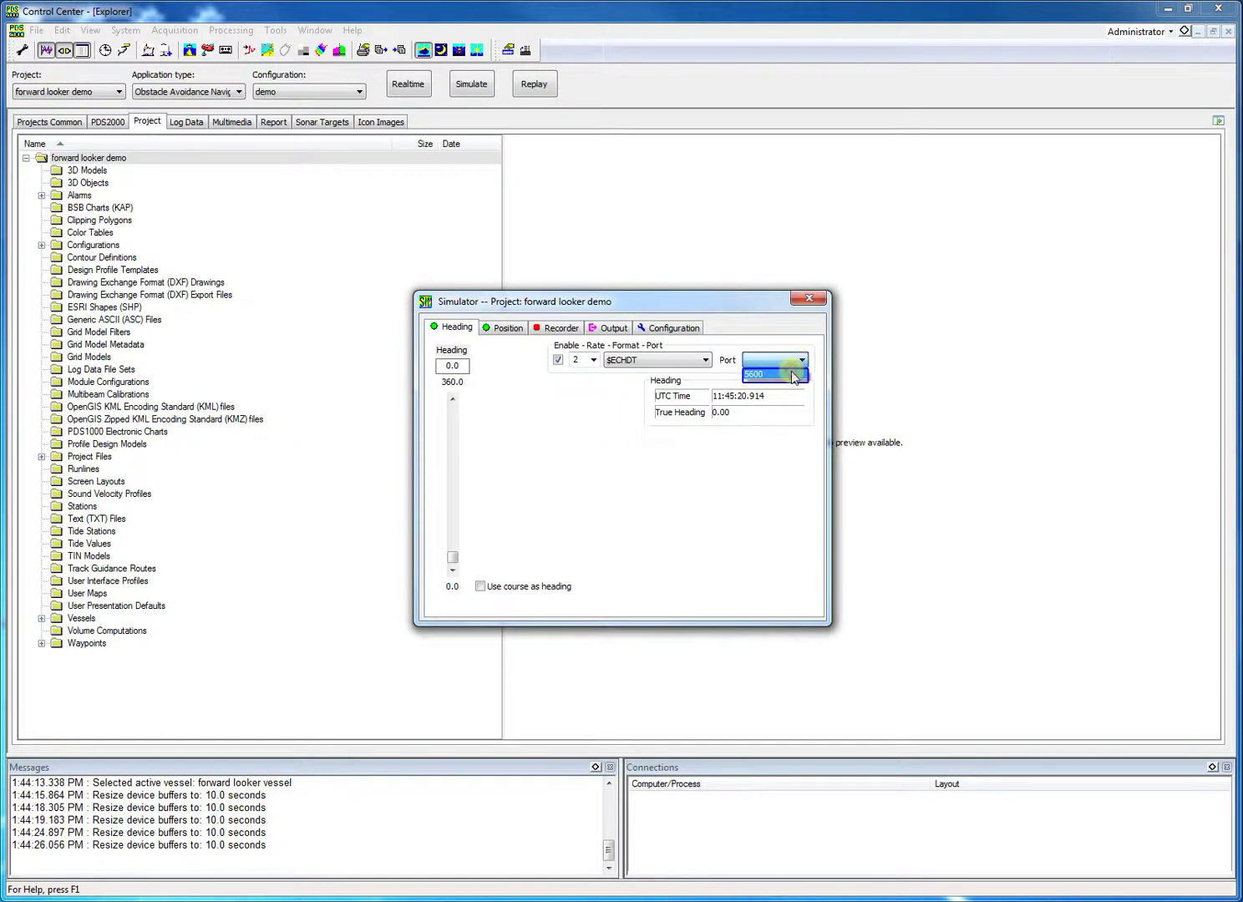
click(791, 375)
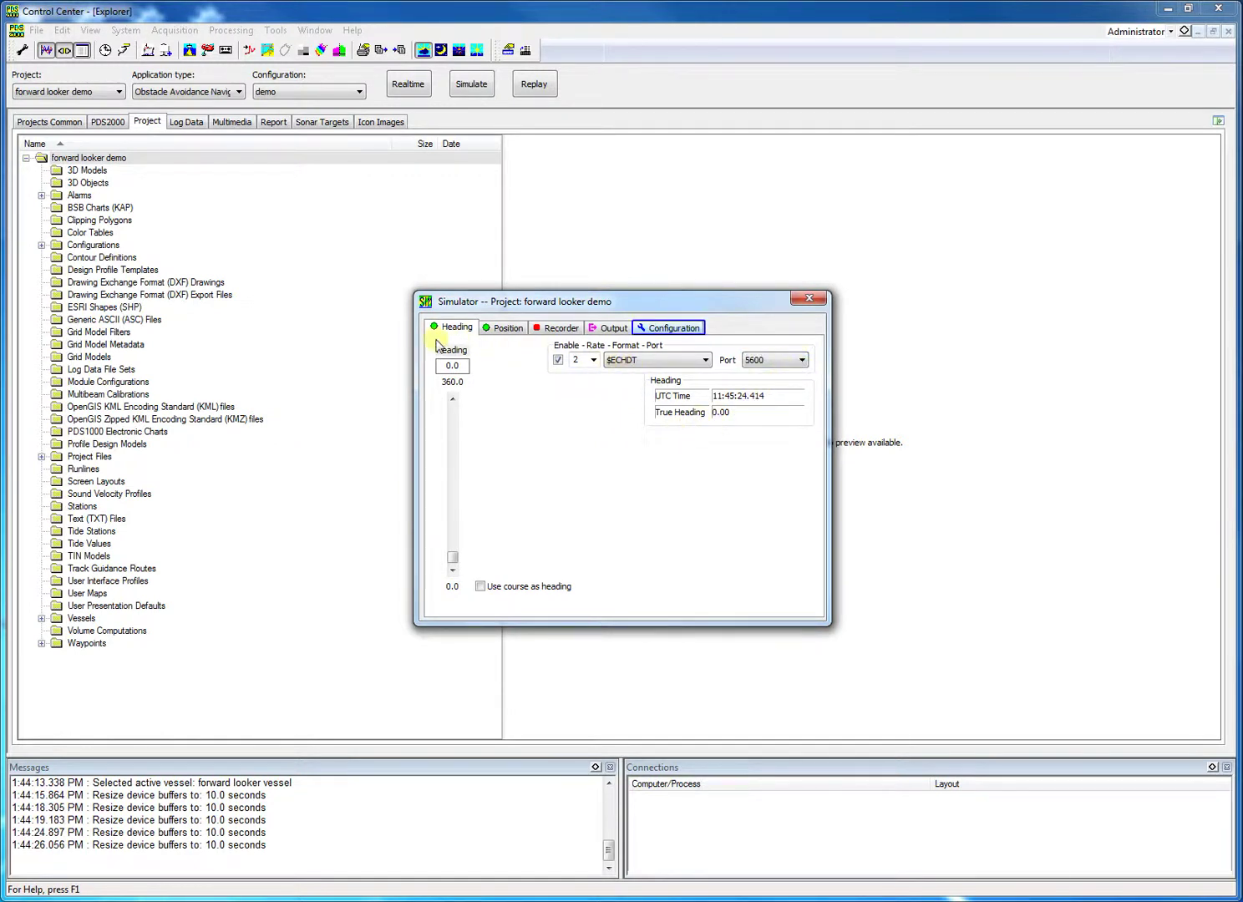
click(645, 327)
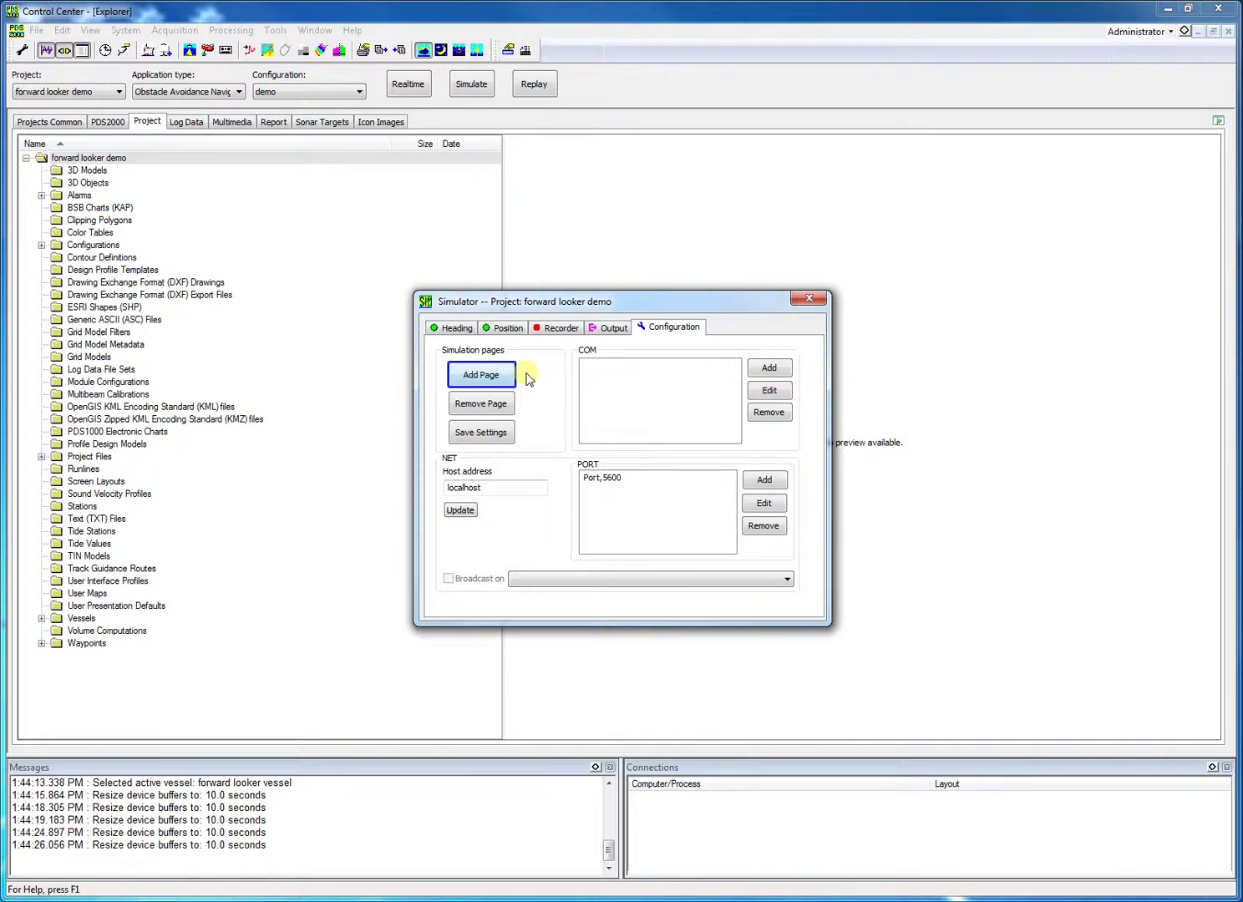
Step: Add an Attitude simulation page using TSS1 format with output on port 5600
click(508, 378)
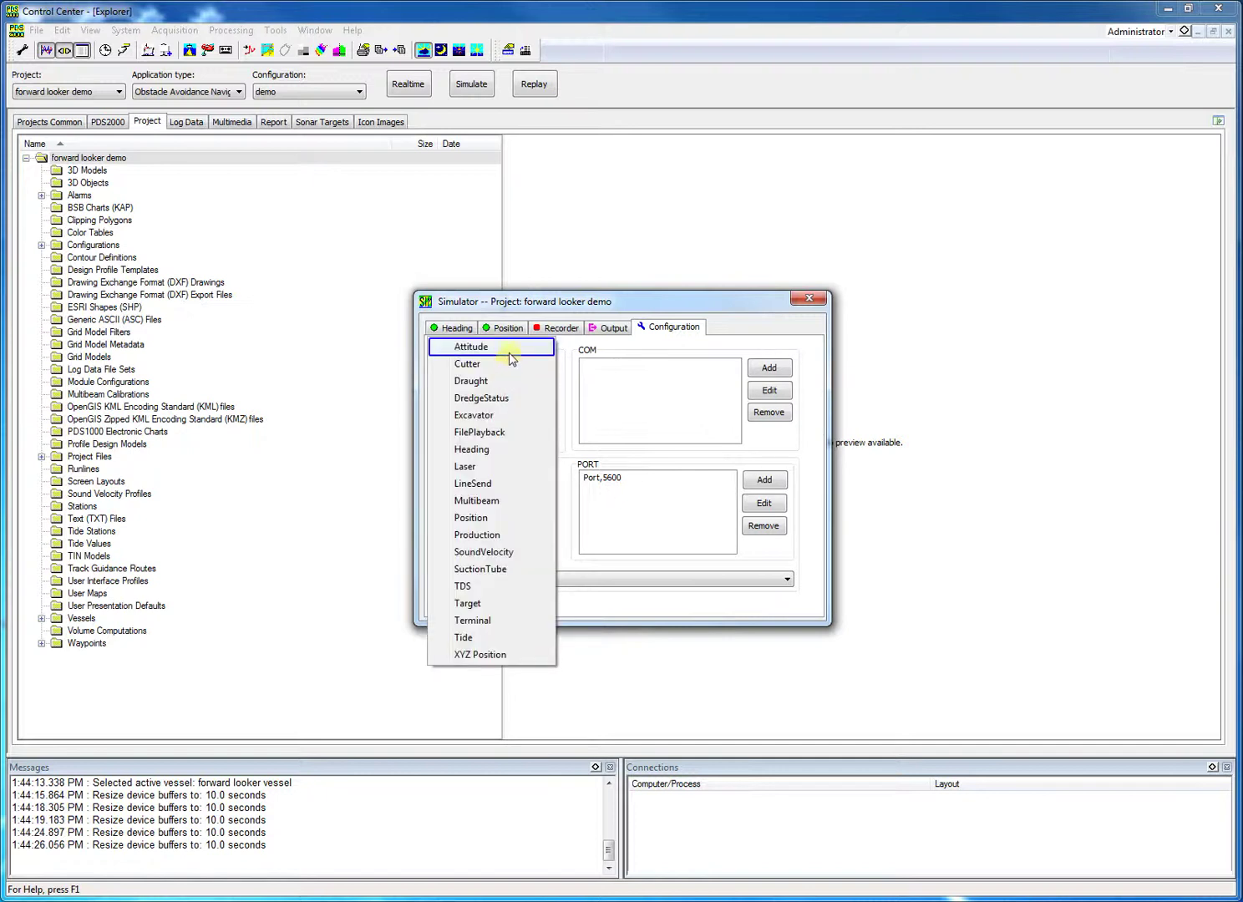
click(510, 354)
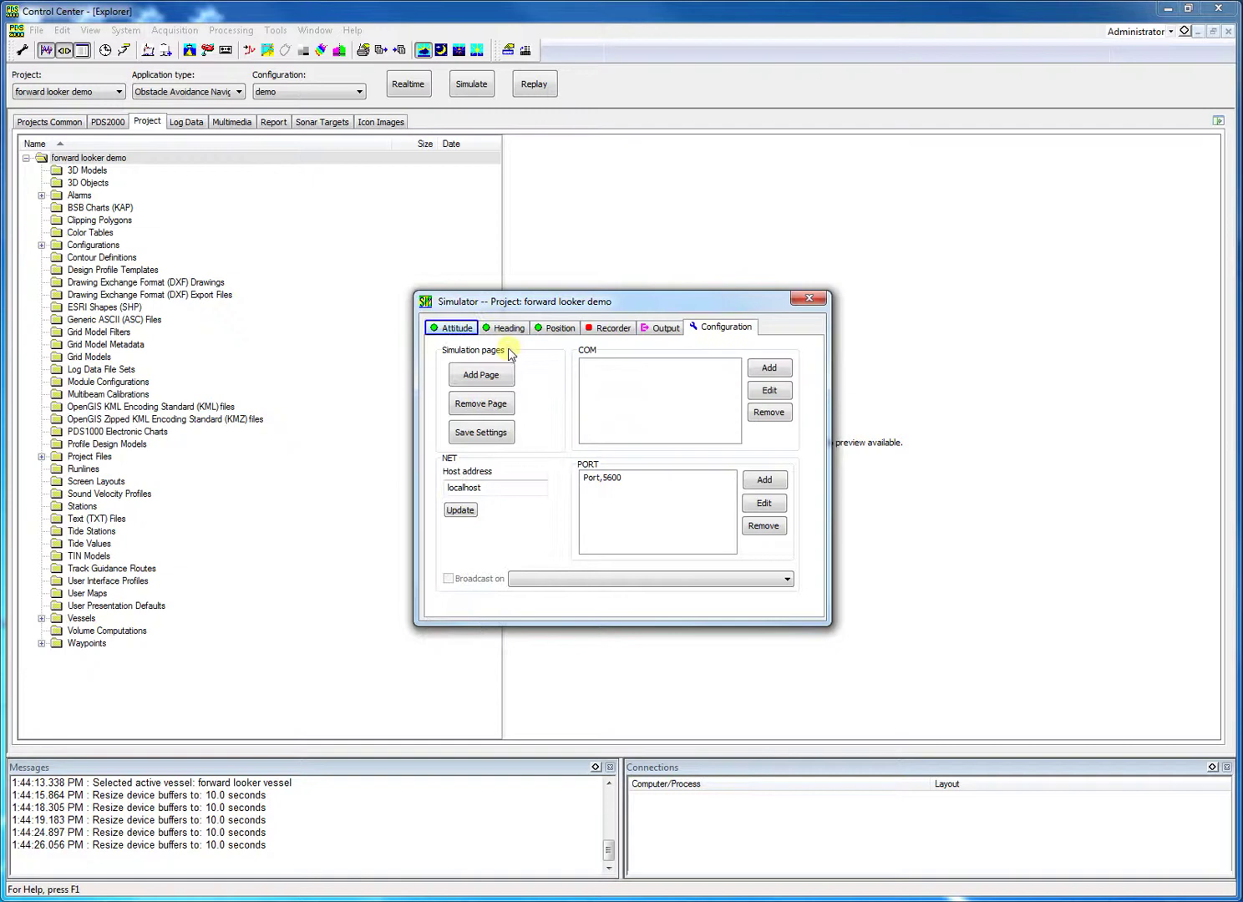
click(465, 329)
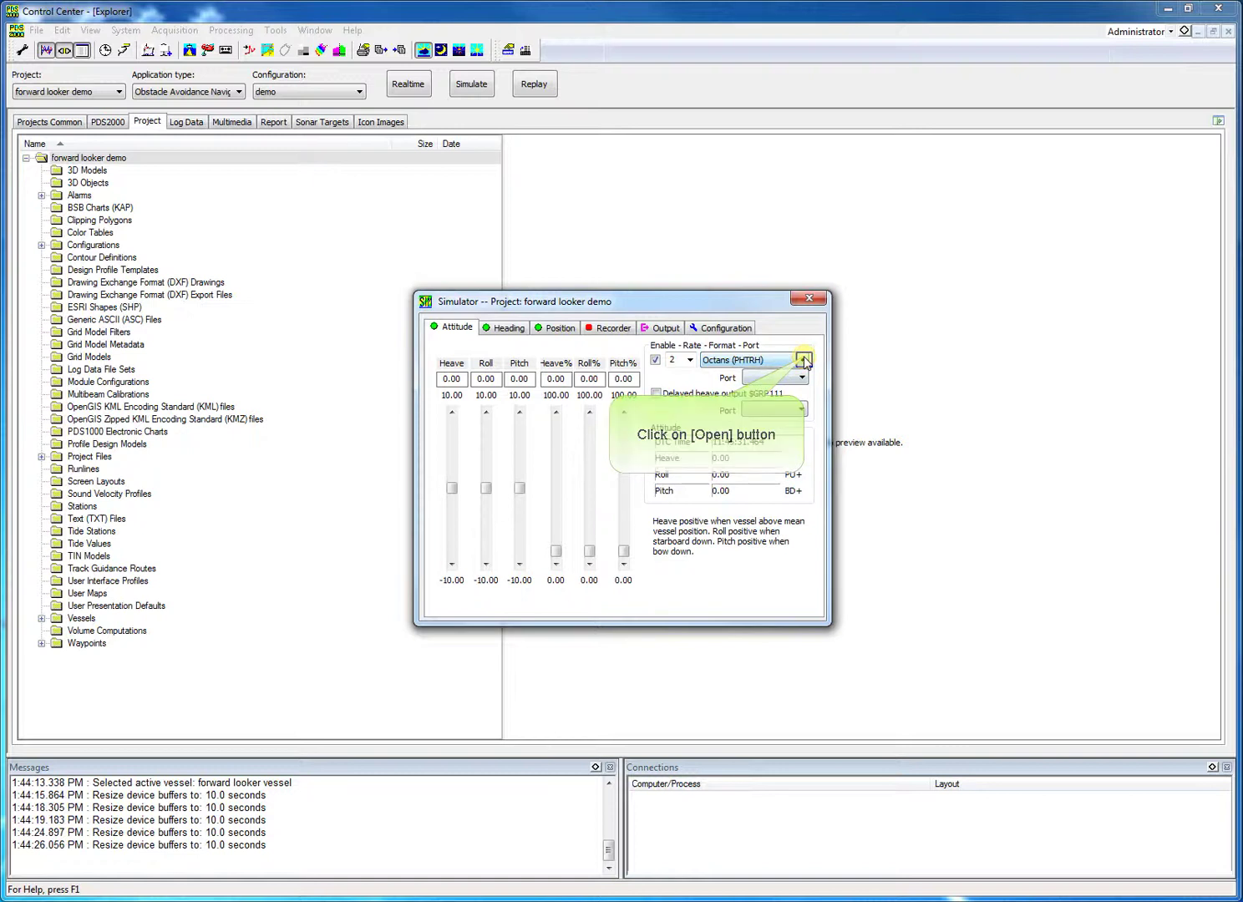
click(804, 360)
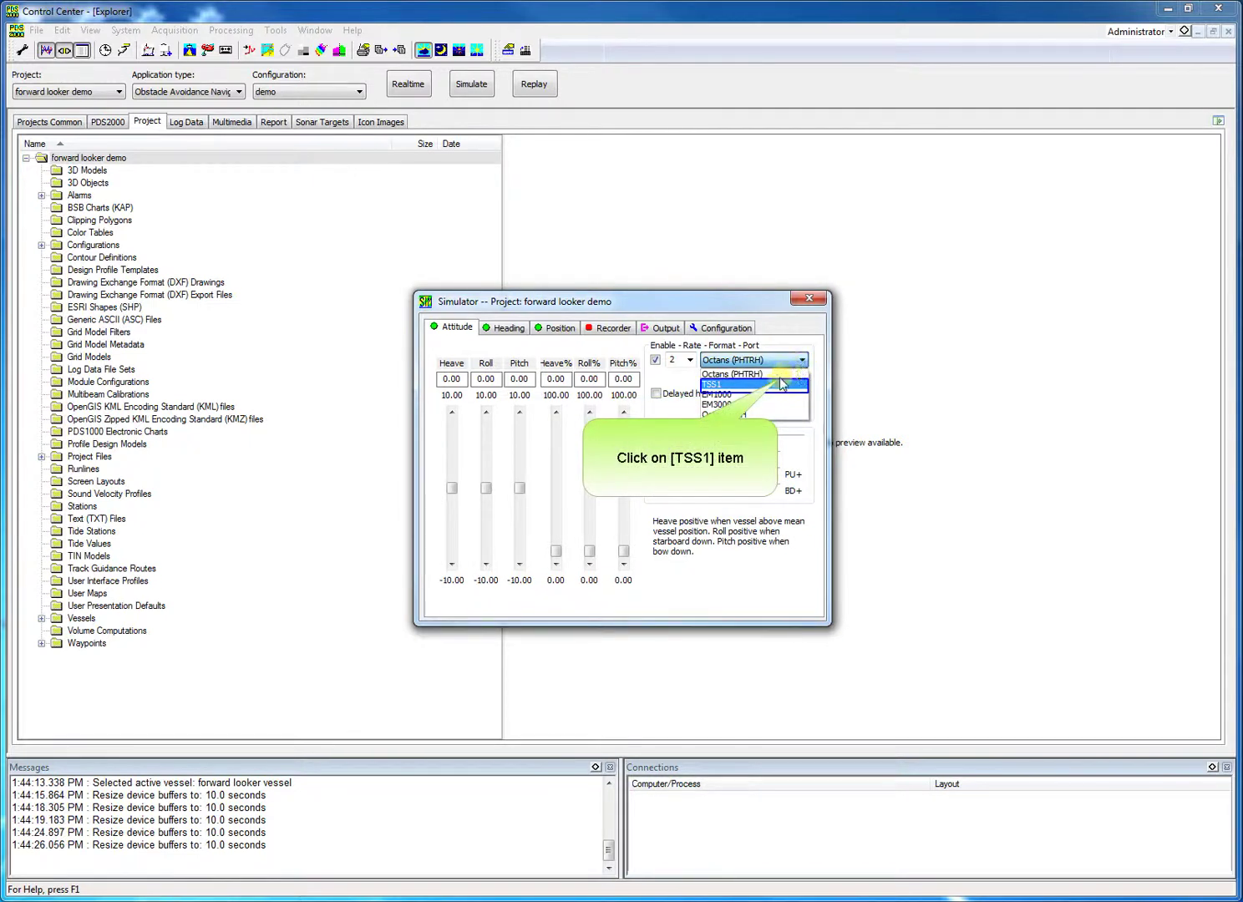
click(777, 384)
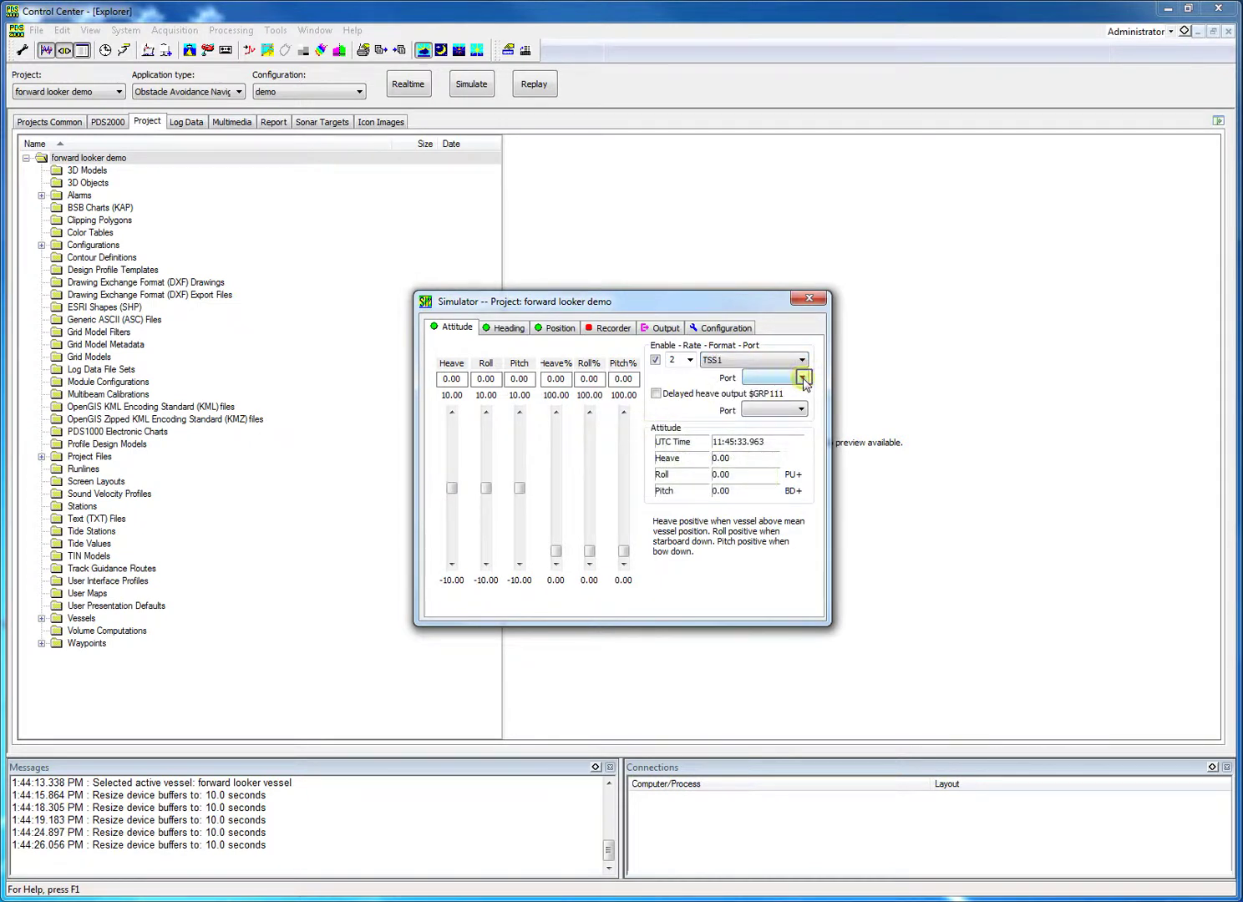
click(802, 379)
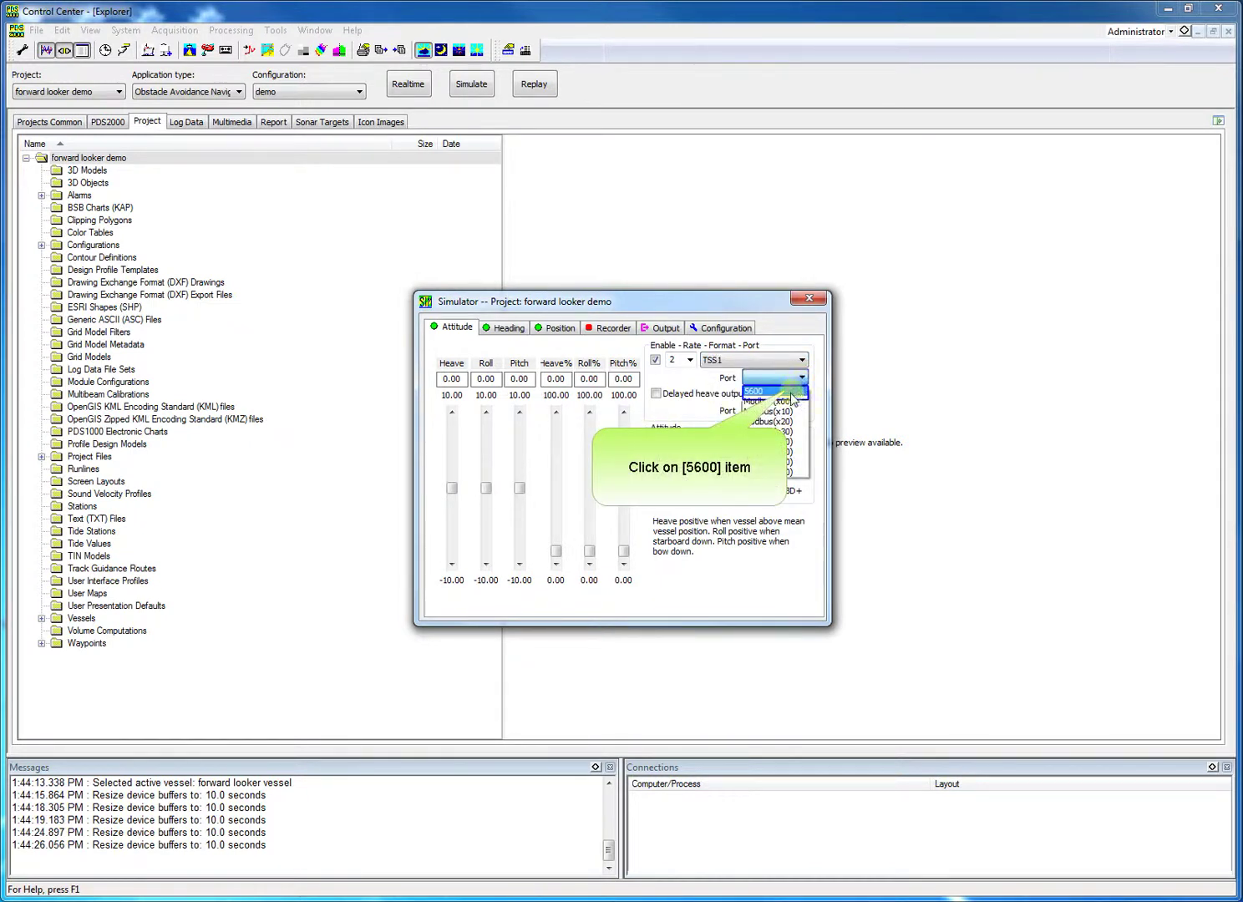
click(789, 391)
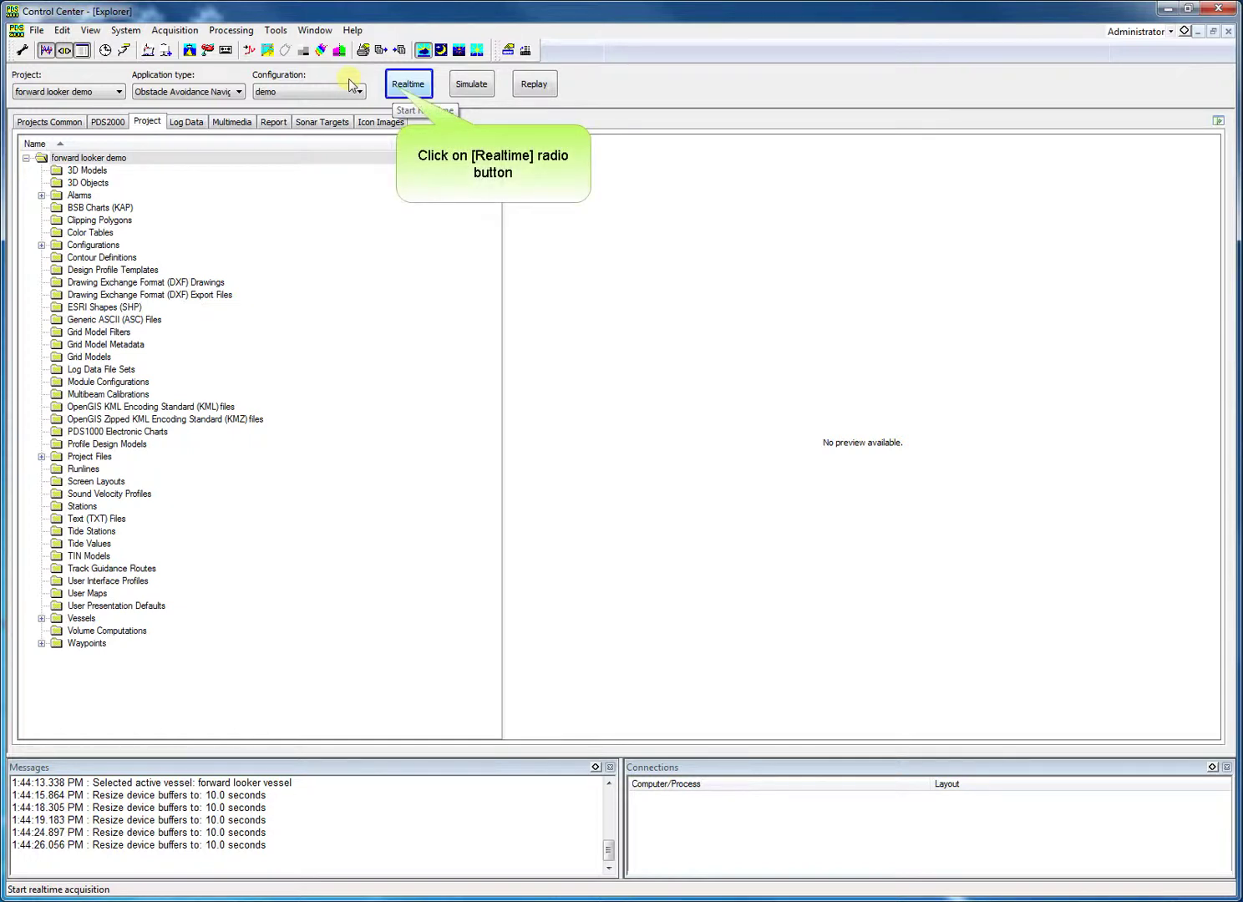
Step: Start Realtime acquisition, dismiss the startup Alerts, and maximize the Acquisition window
click(398, 88)
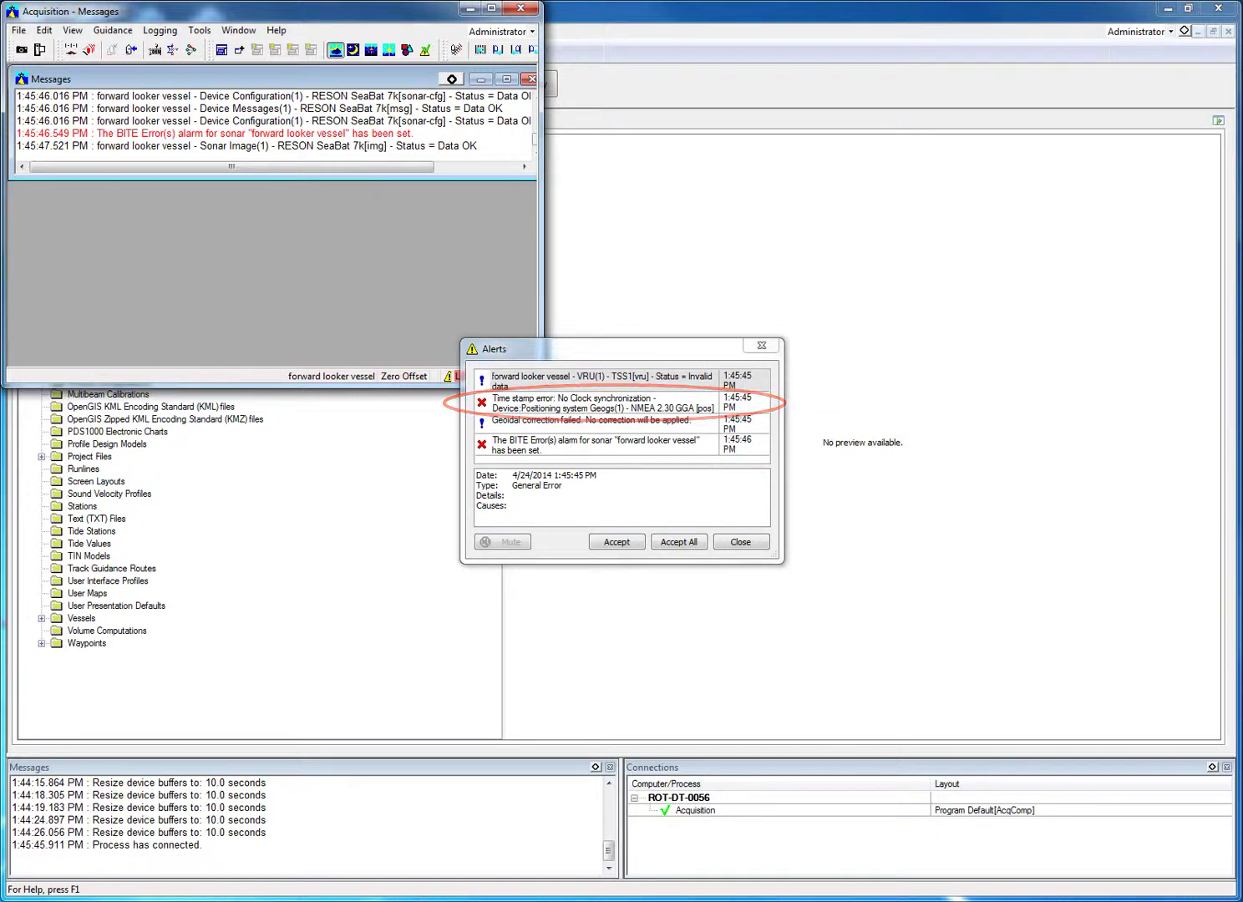
click(761, 345)
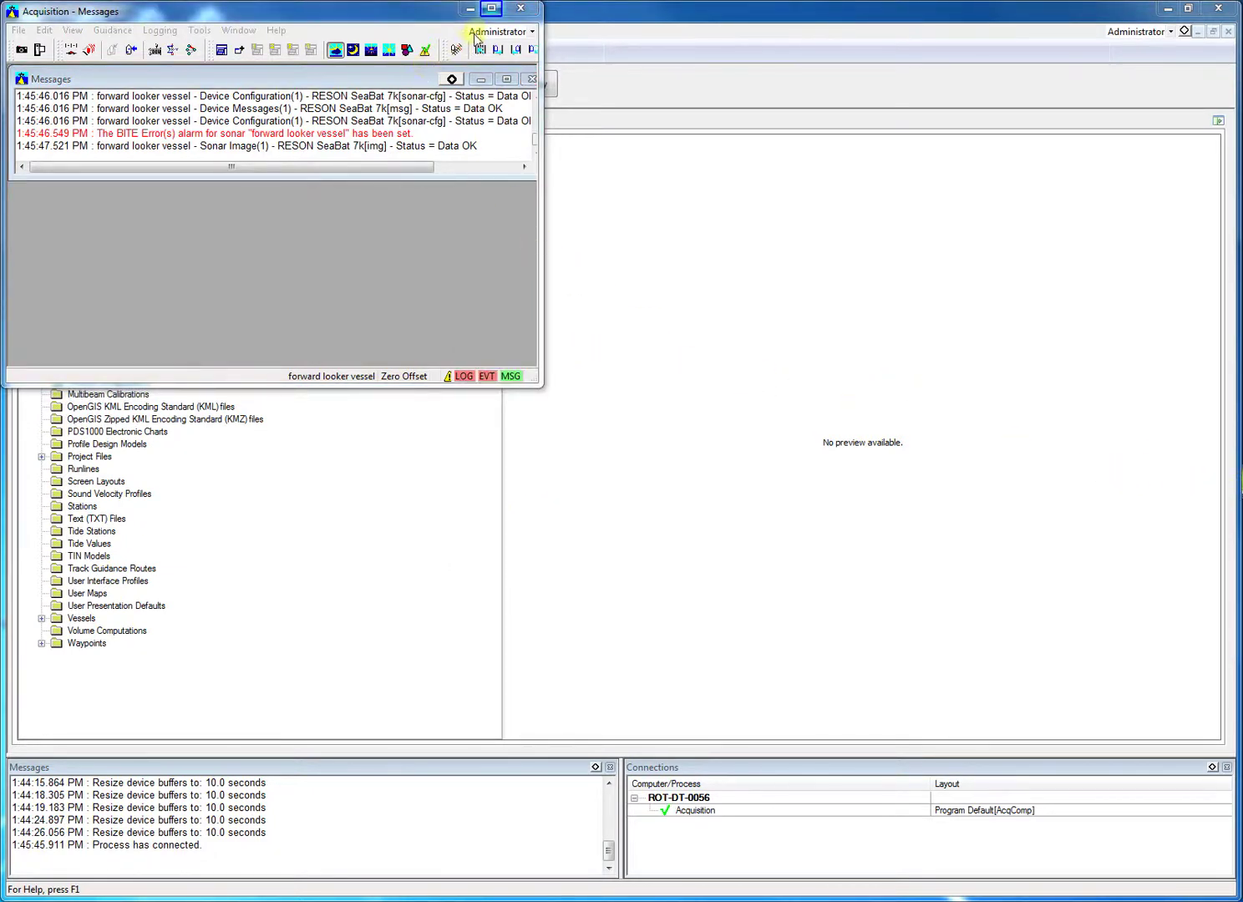
click(492, 9)
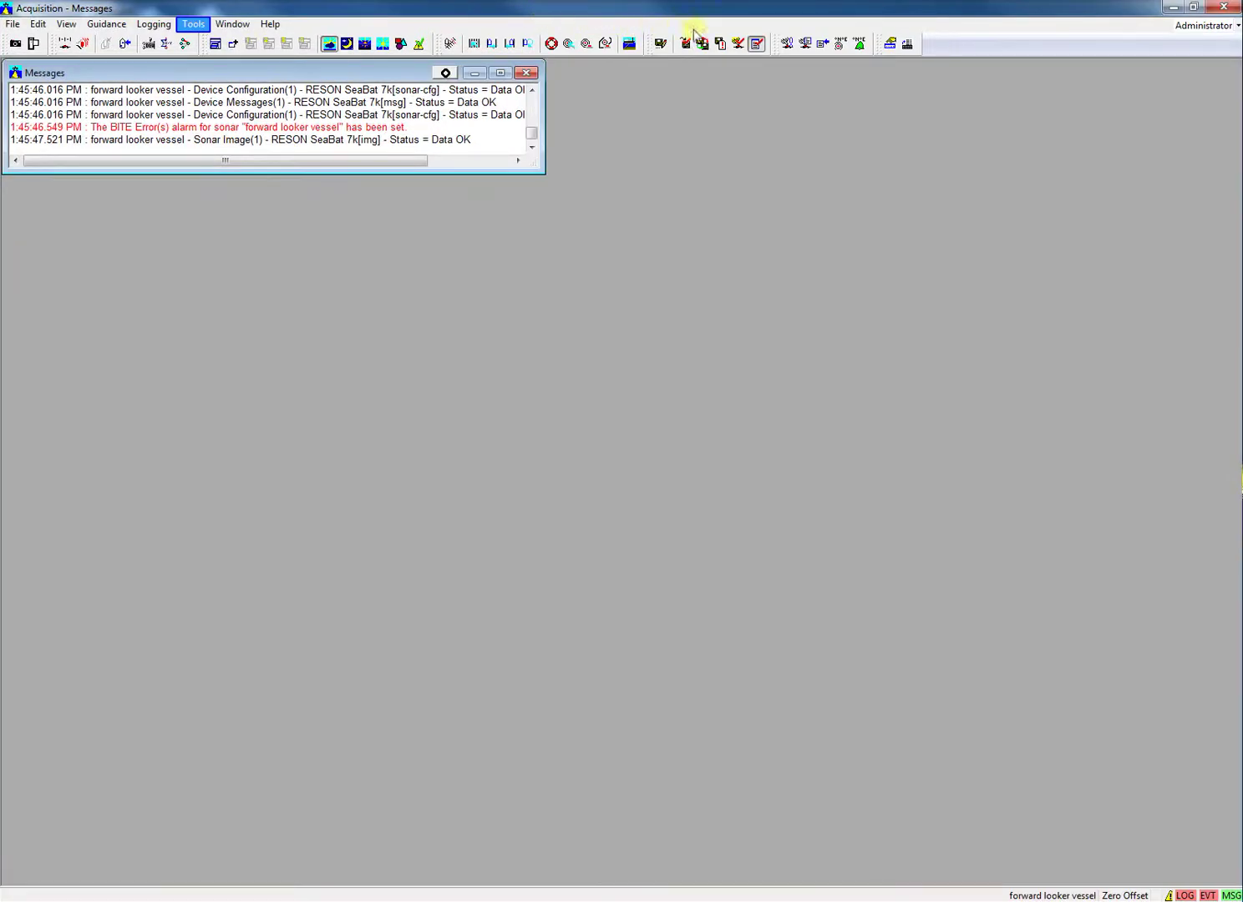
click(759, 43)
Step: Add a Device Configuration(1) - RESON SeaBat 7k display through Tools > Equipment Control
click(193, 24)
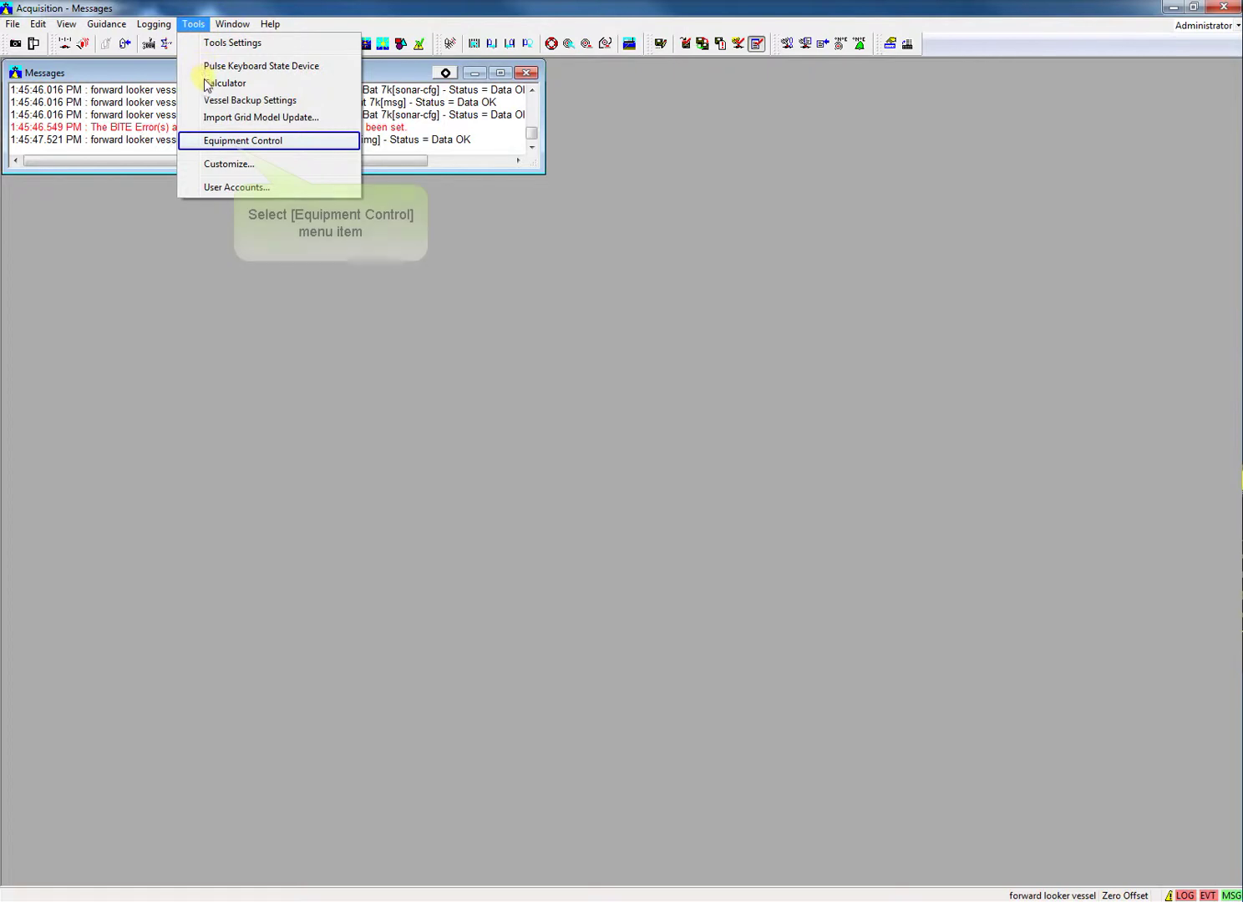
click(235, 142)
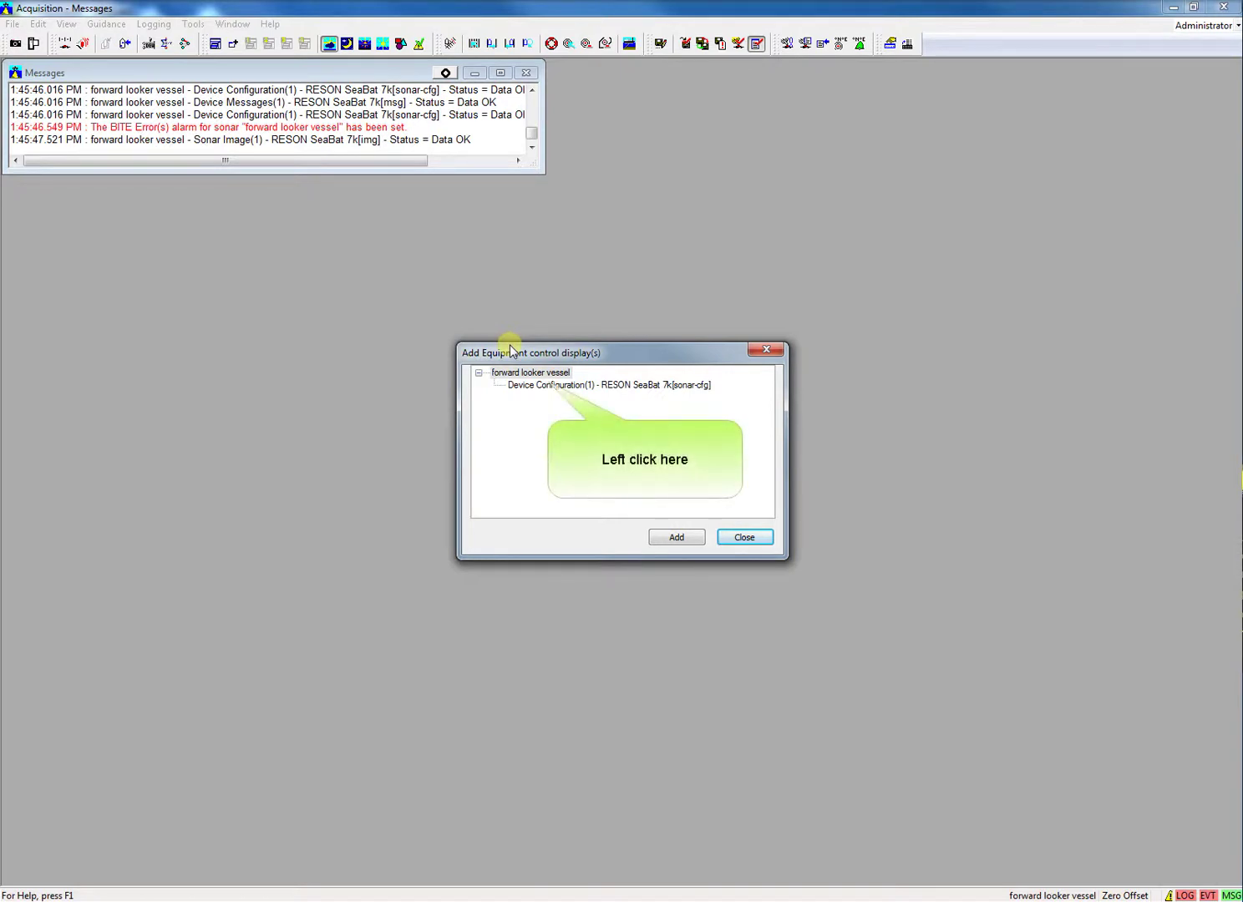
click(550, 387)
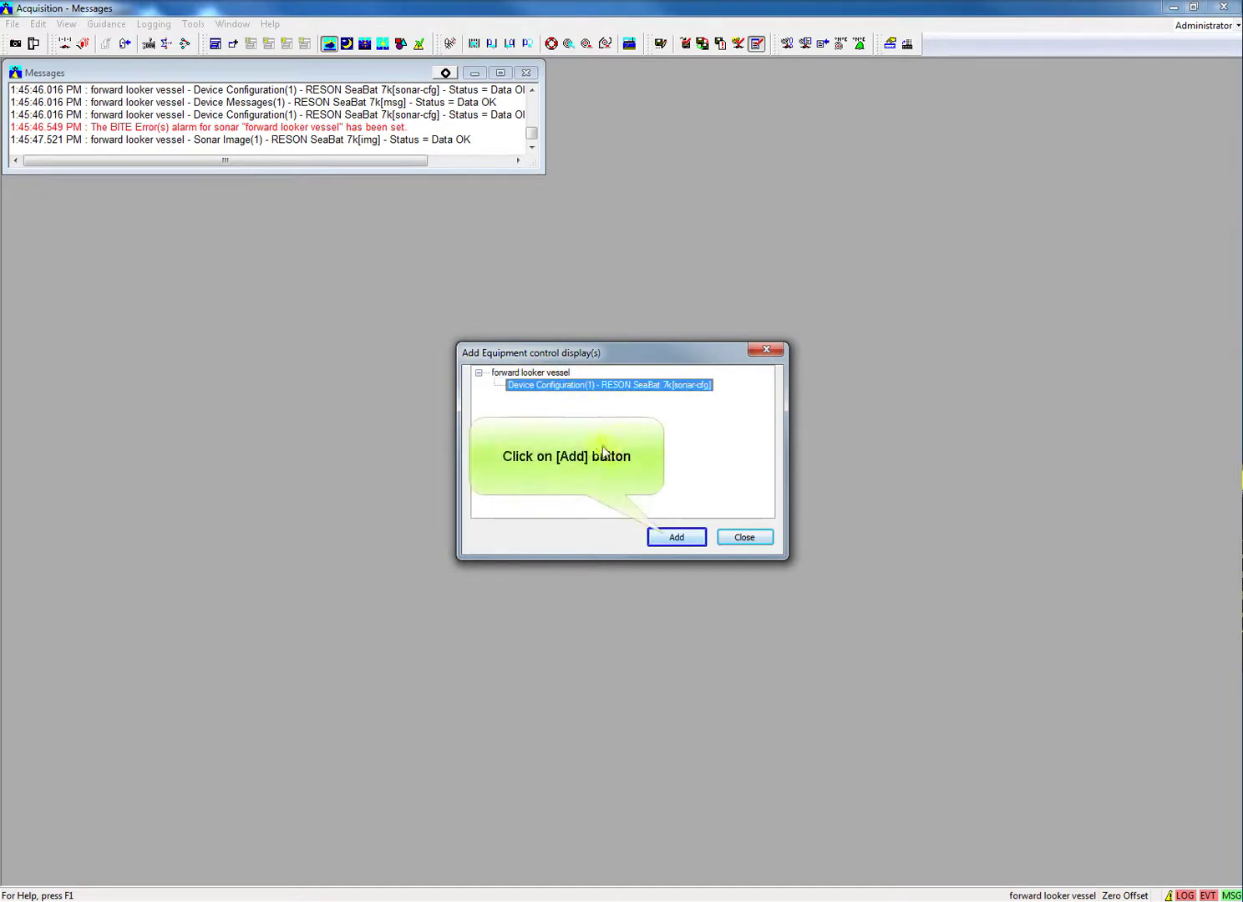
double_click(564, 387)
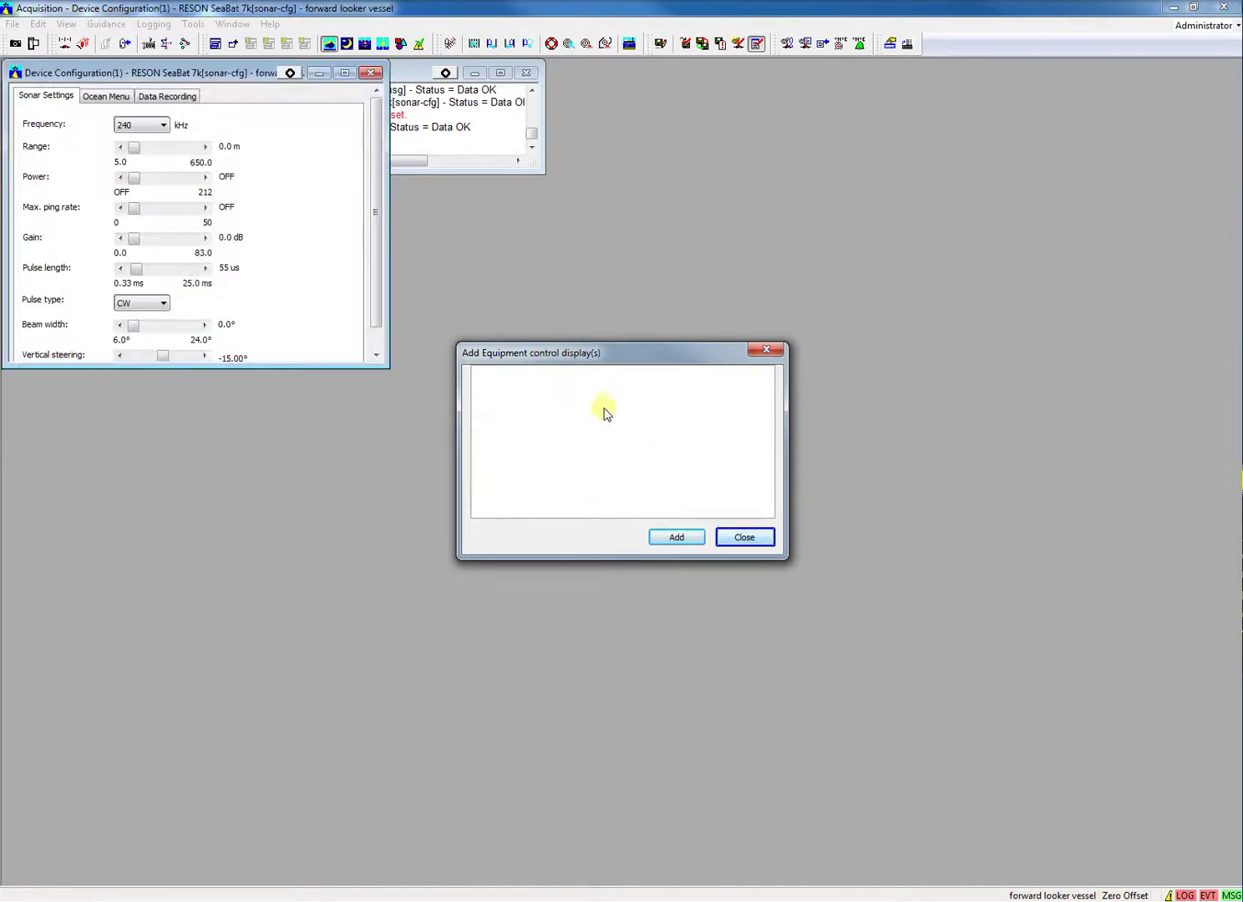
click(744, 538)
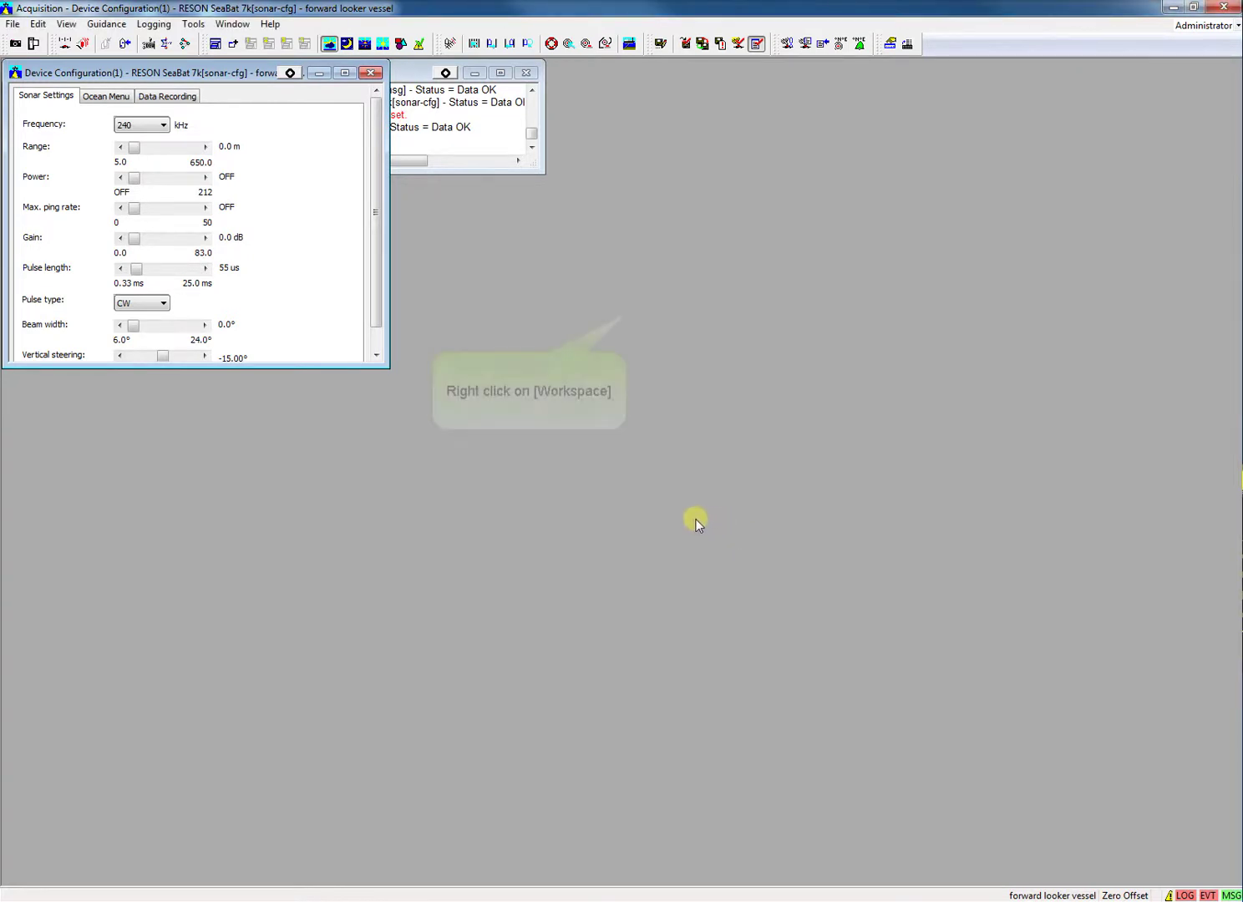
Step: Add a Plan View - Navigation display and drag it down and right beside the device configuration
right_click(627, 314)
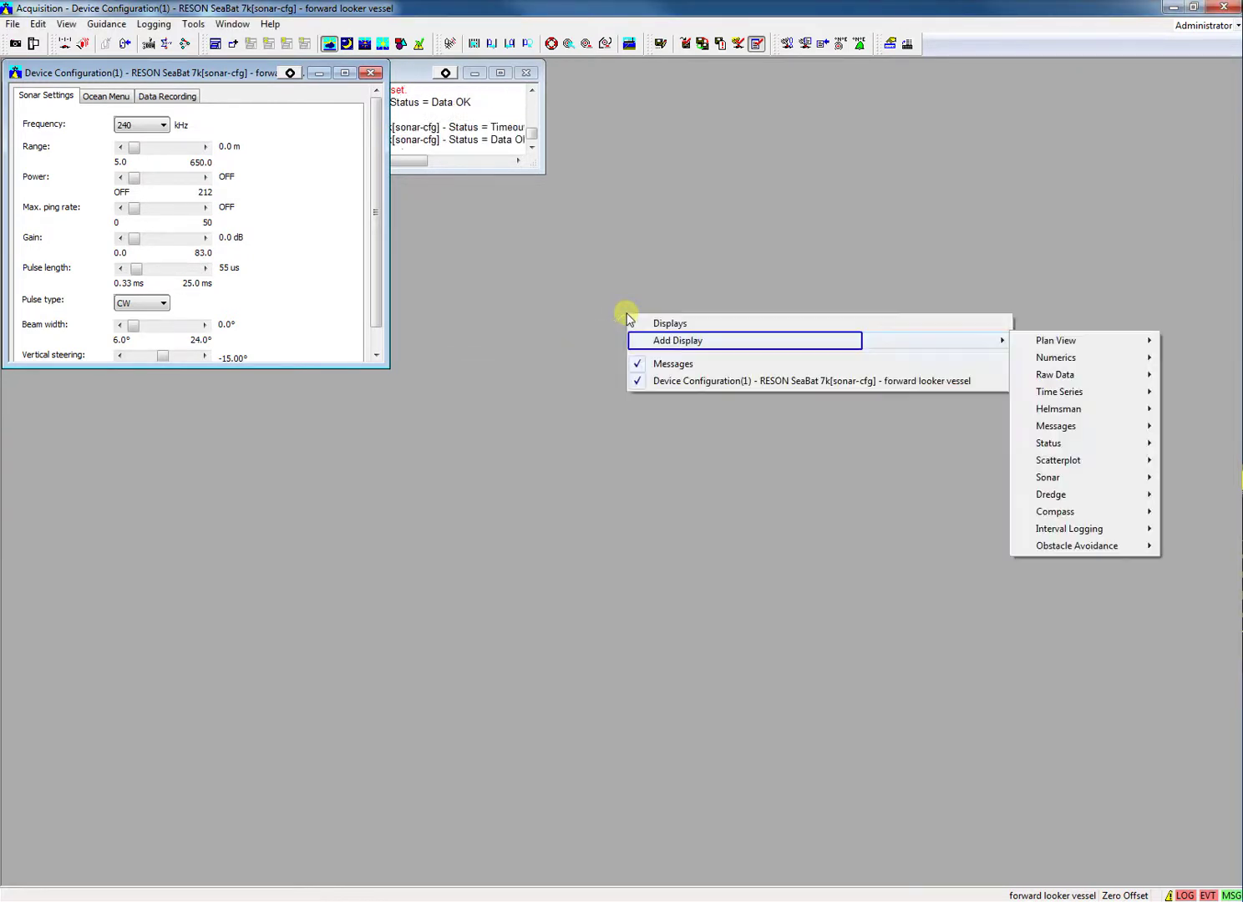
click(659, 342)
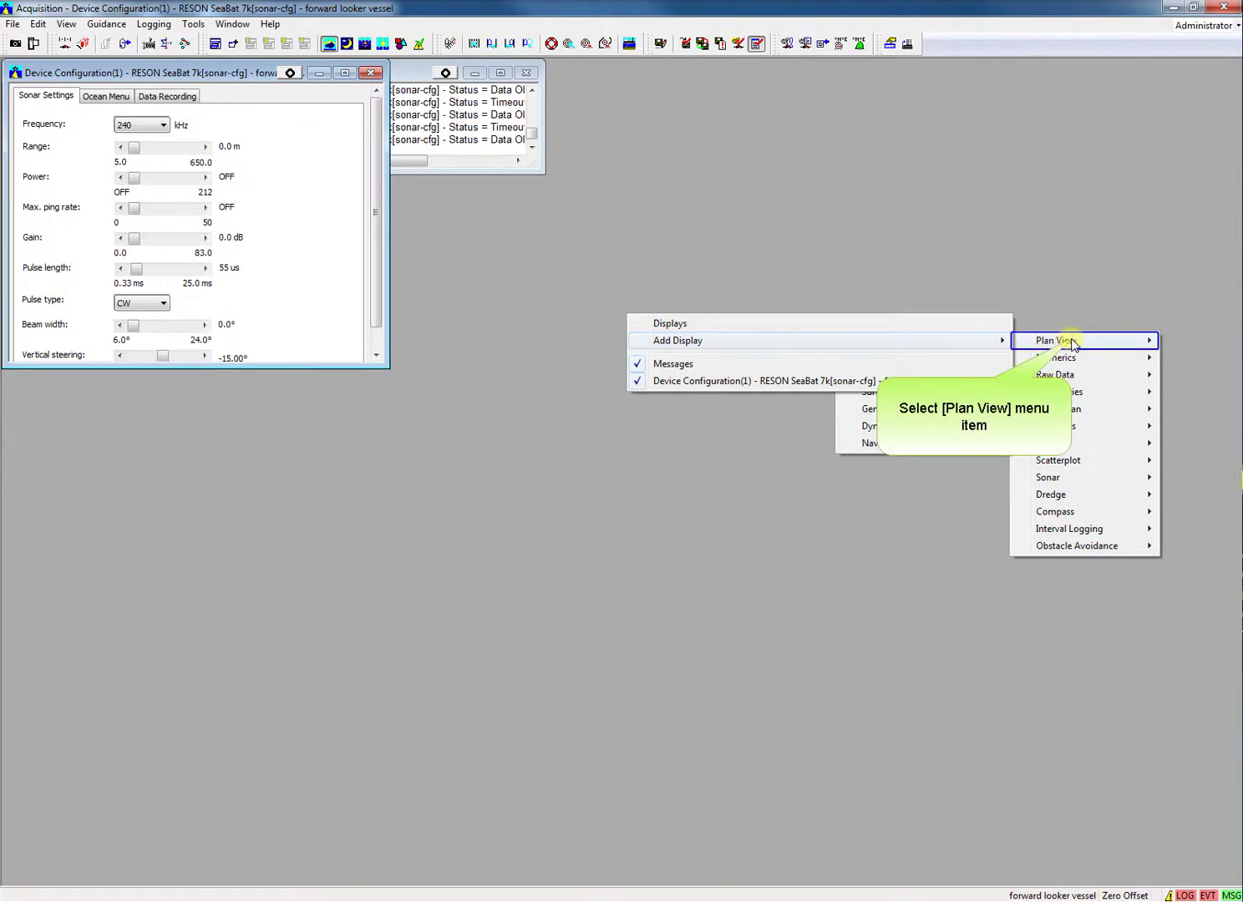
click(1072, 340)
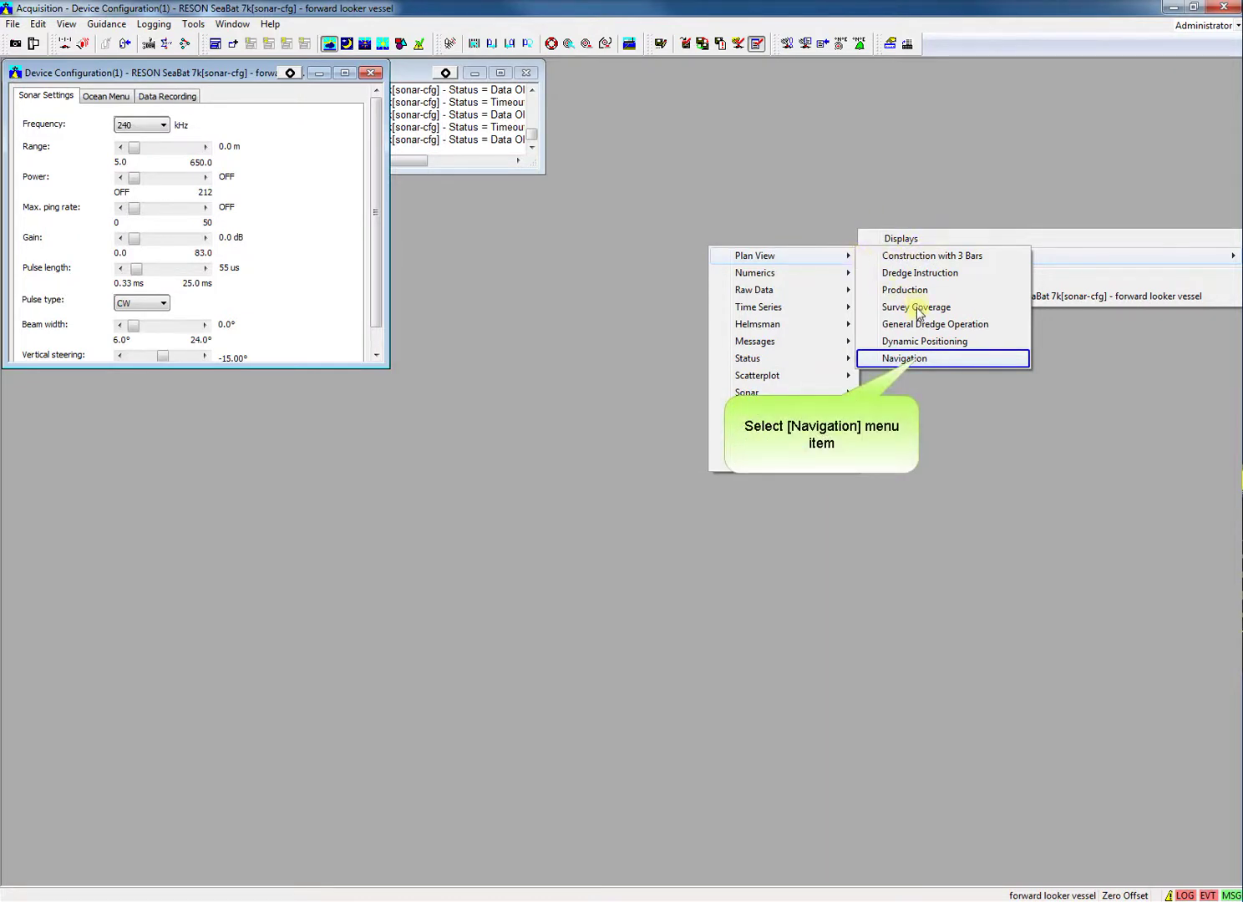
click(903, 359)
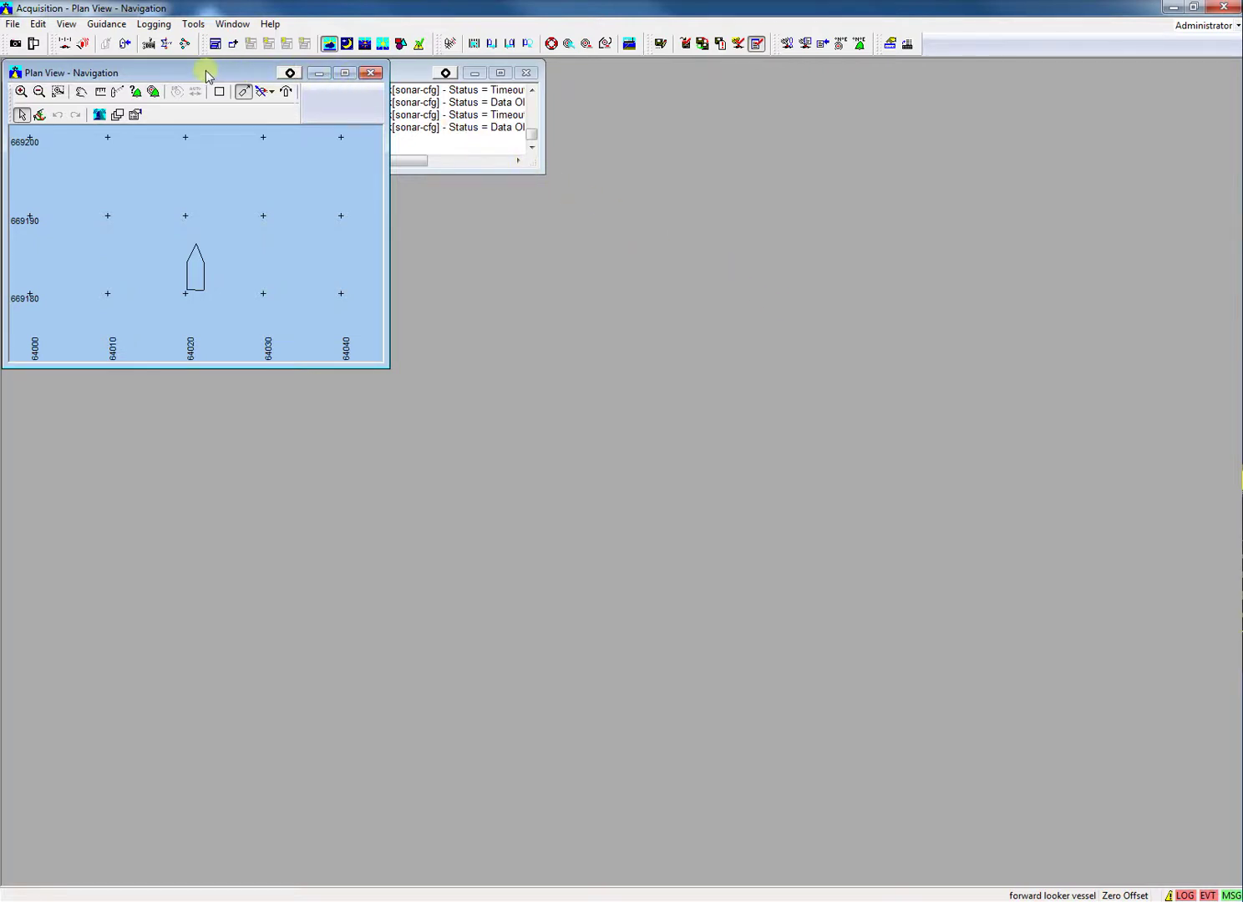
drag(205, 73, 598, 227)
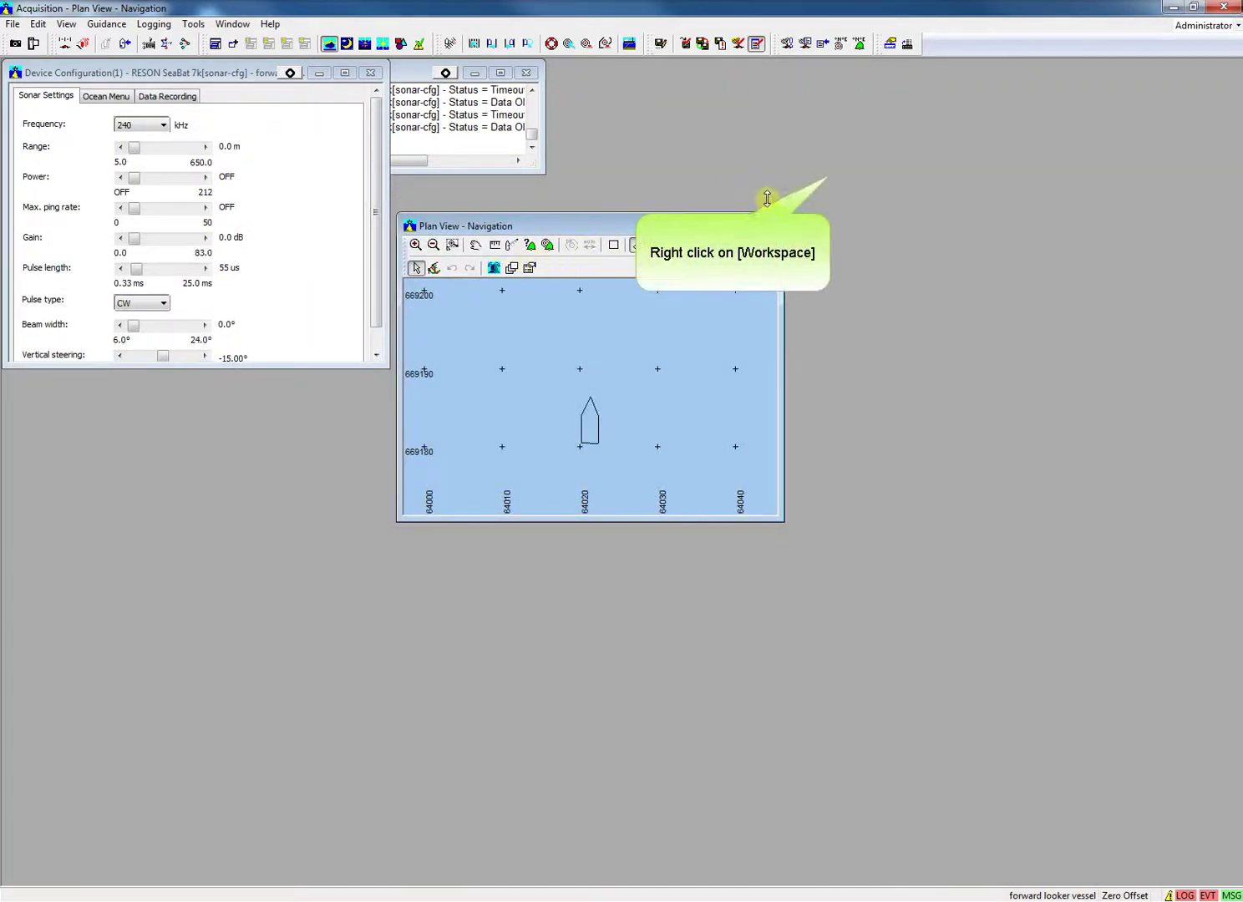
Step: Add an Obstacle Avoidance - Forward Looking display and move its window aside
right_click(832, 178)
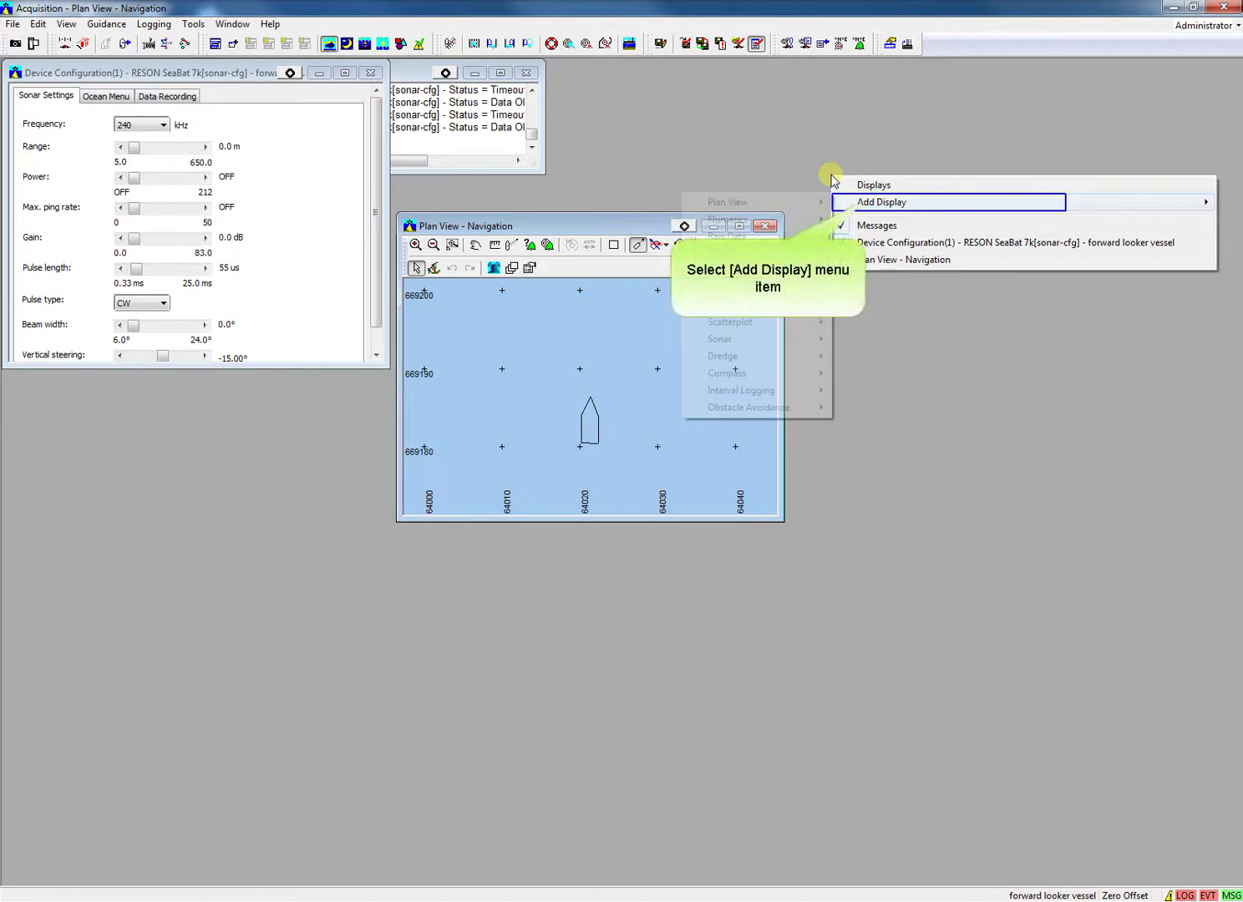
click(866, 205)
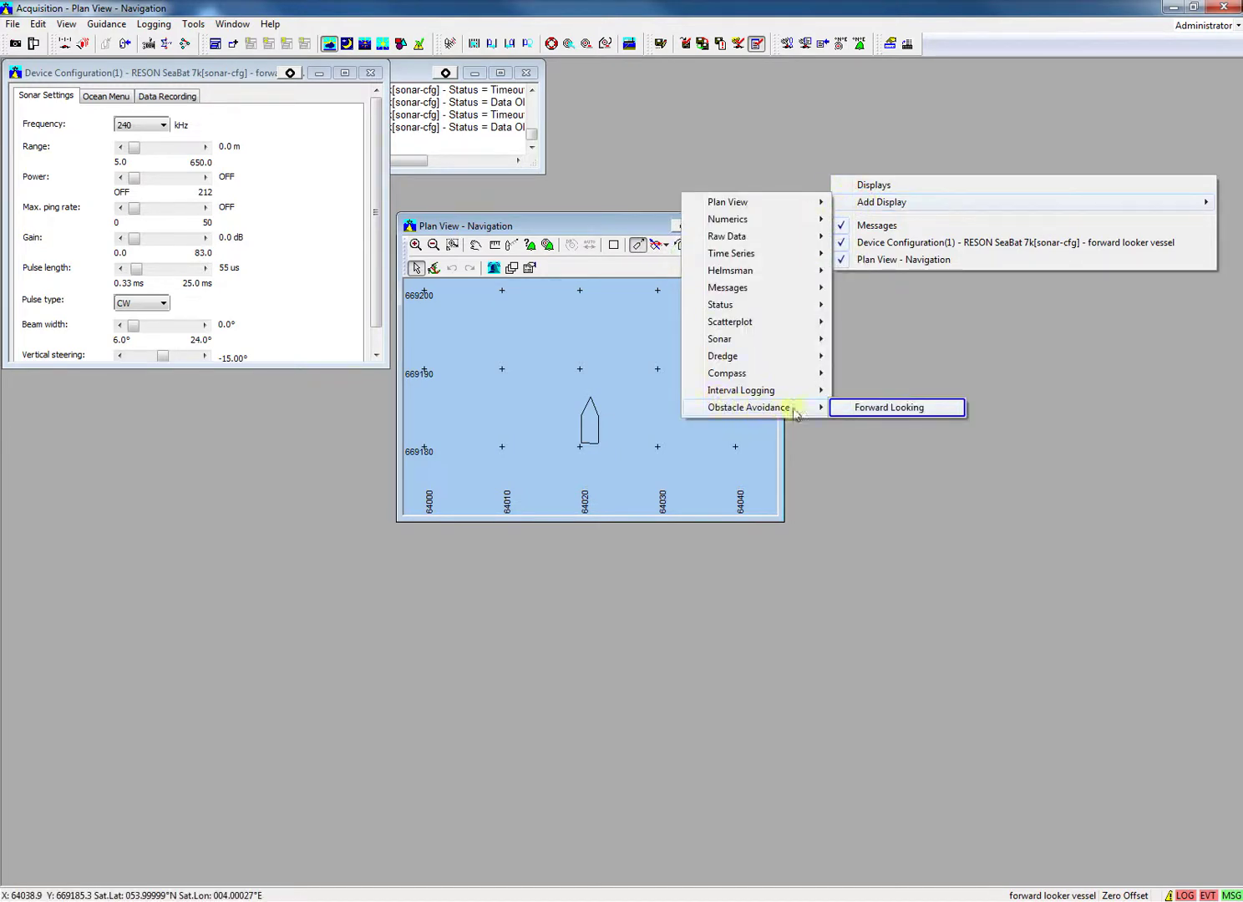
click(867, 411)
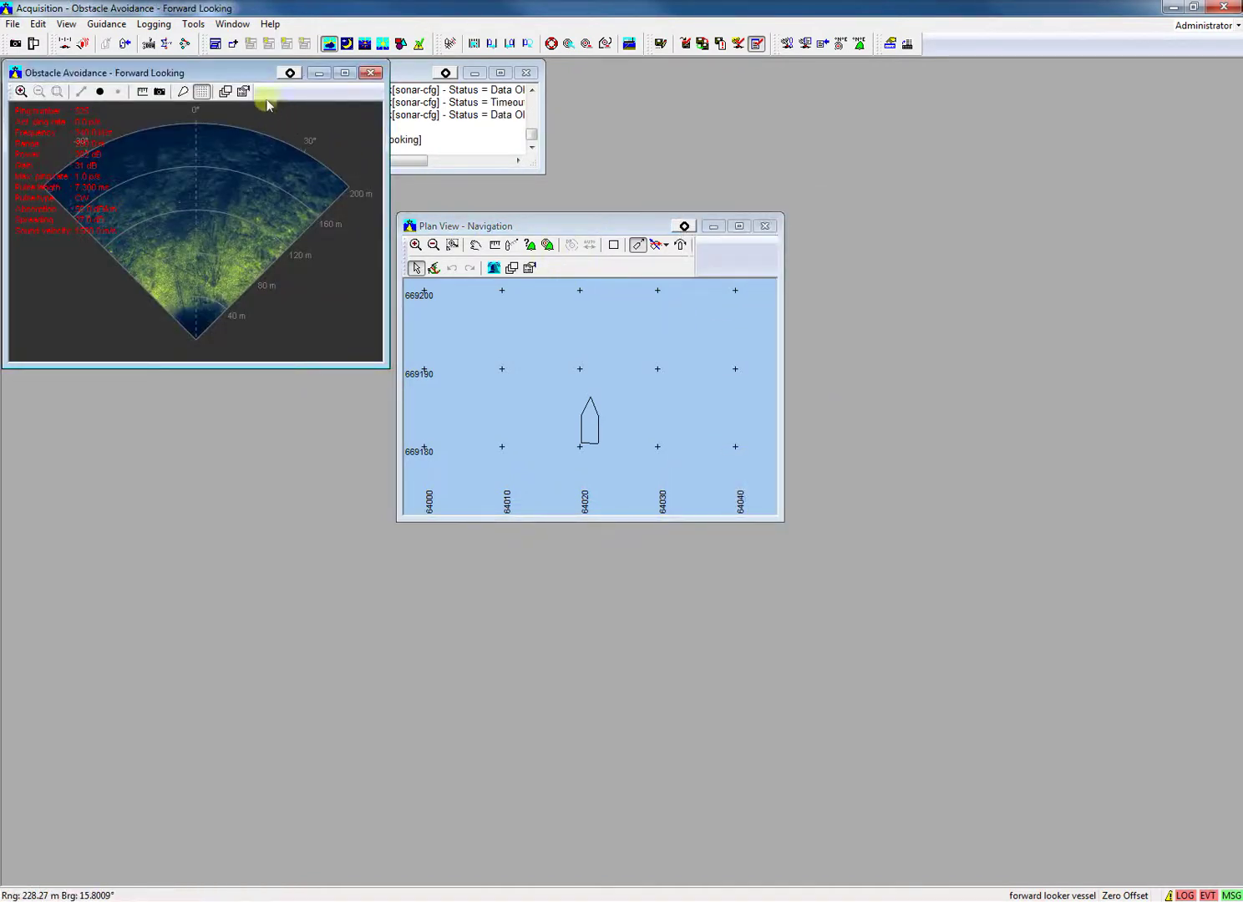
drag(236, 74, 1040, 155)
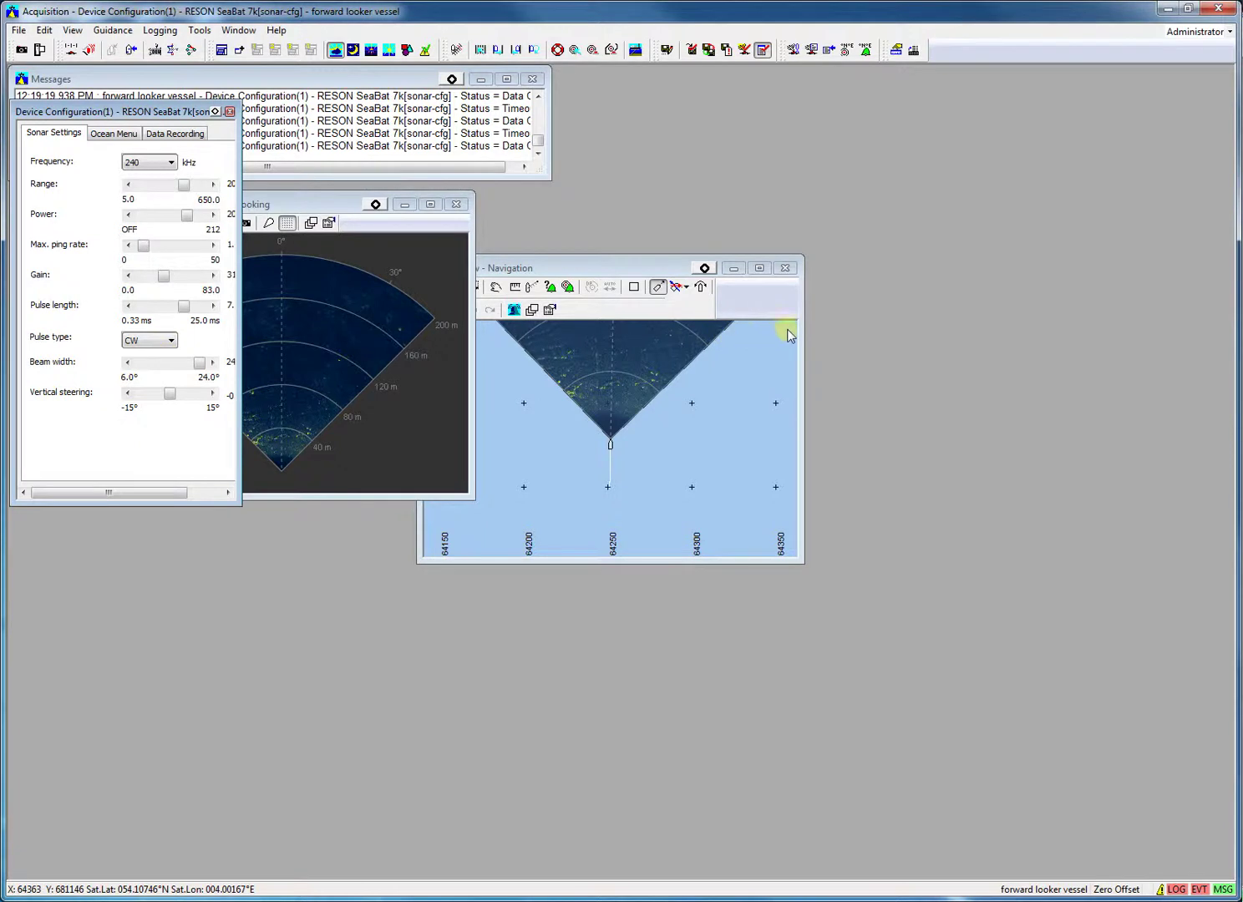
Step: Add a Raw Data - Standard display to the workspace
right_click(890, 294)
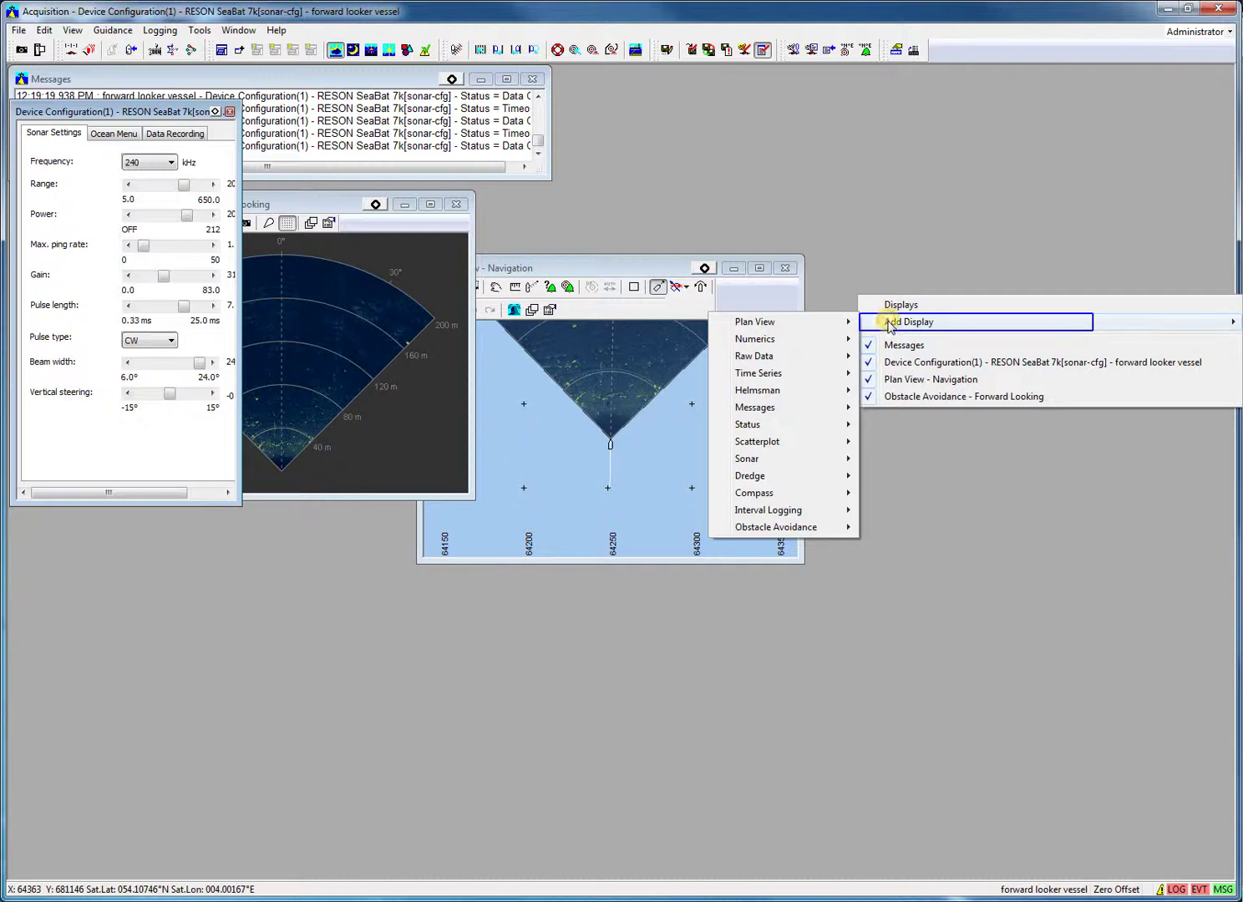
key(r)
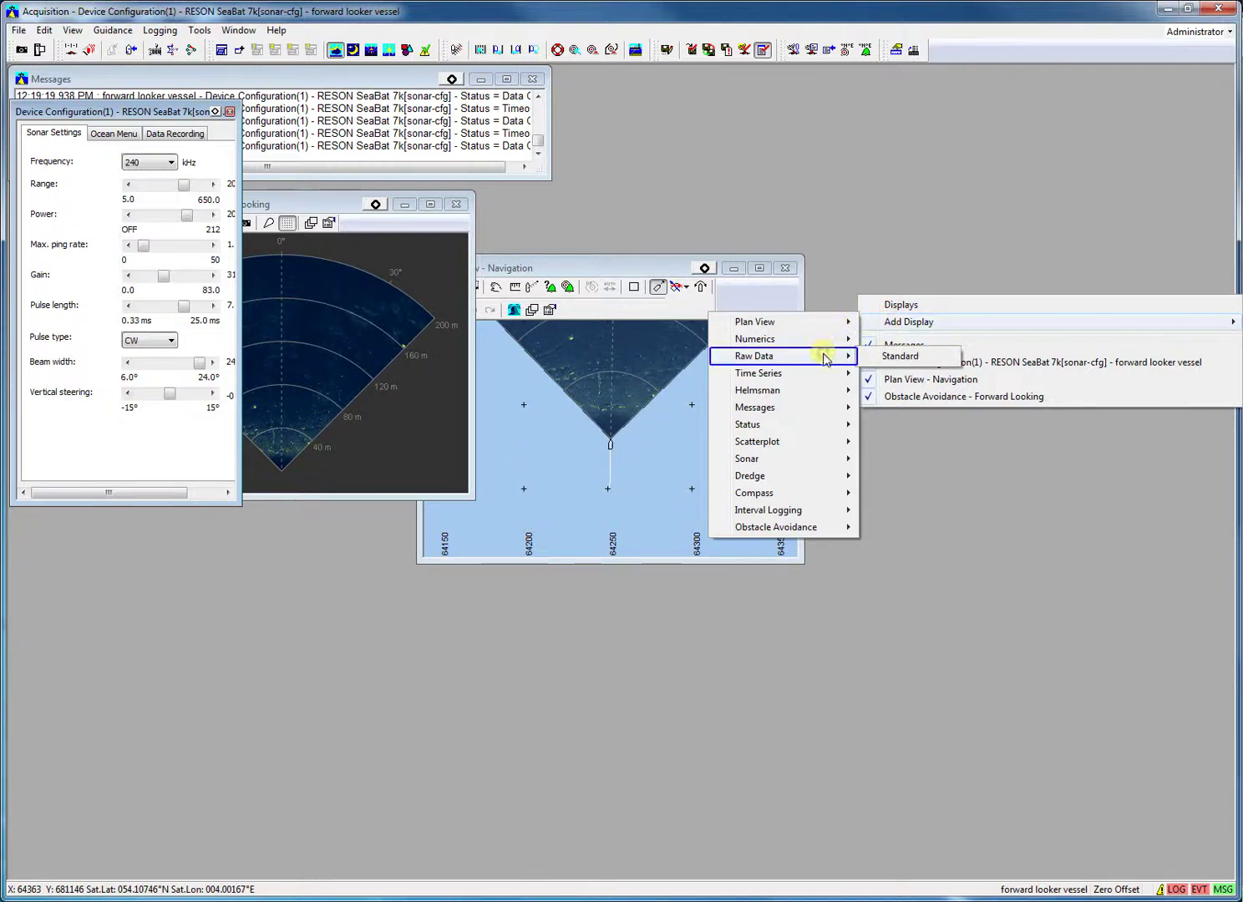
key(Right)
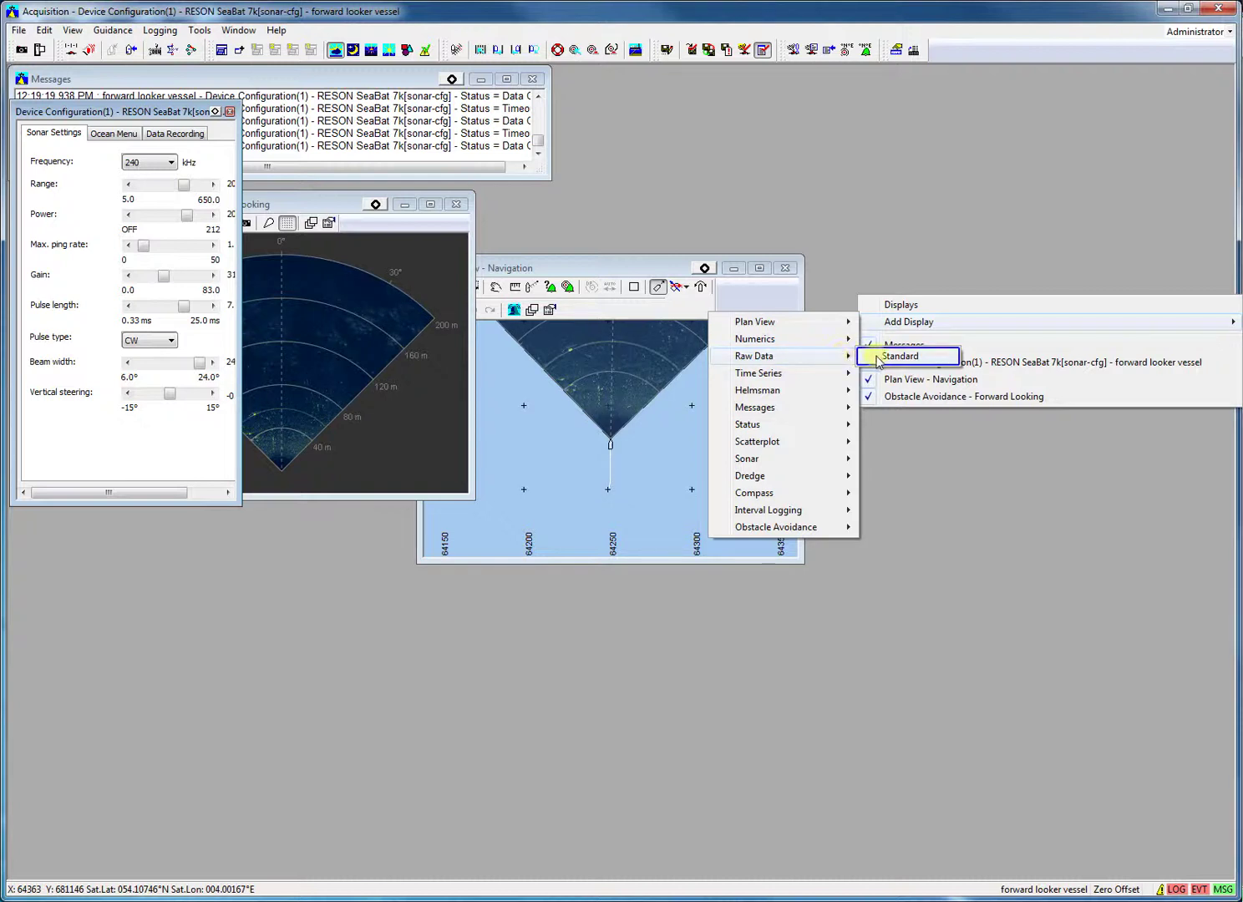
click(899, 357)
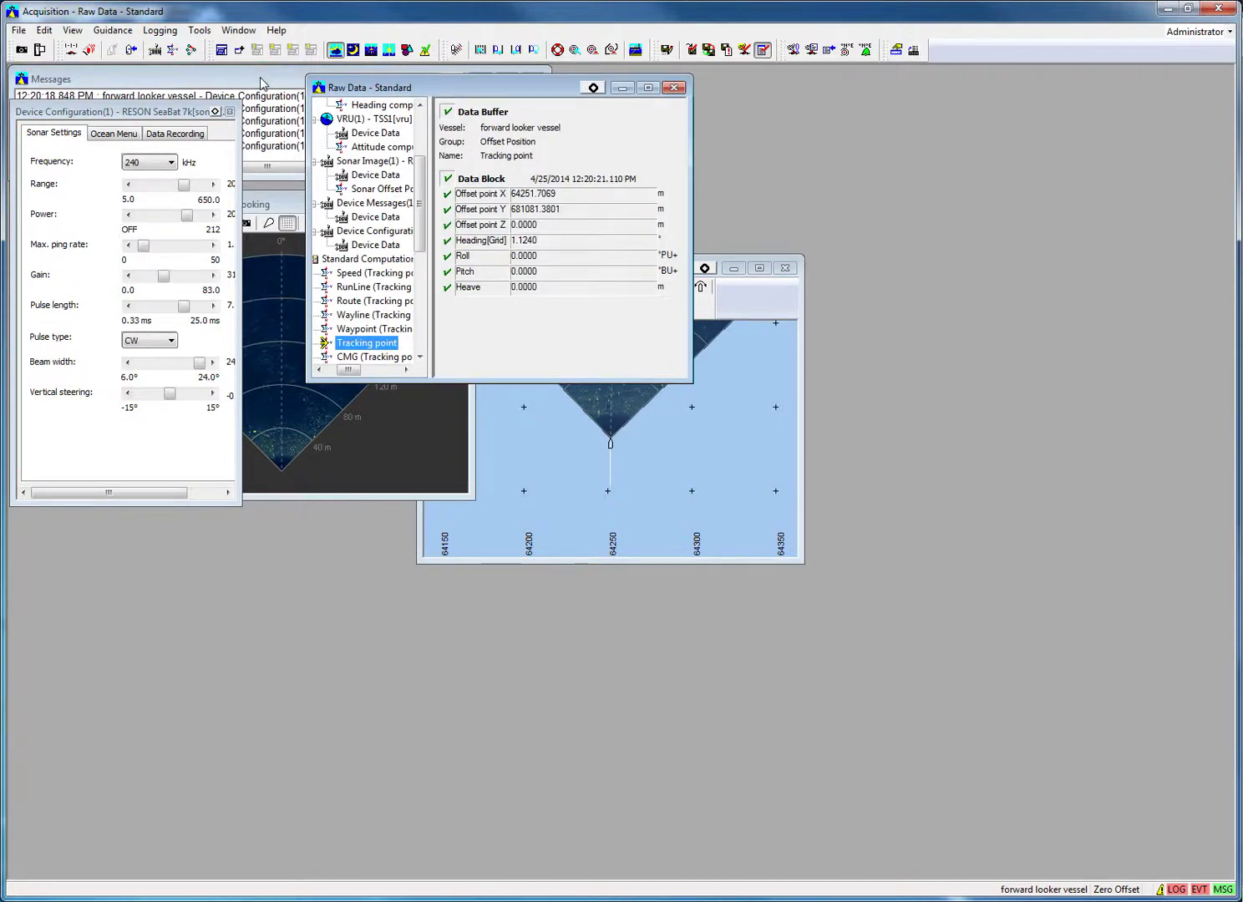
Step: Dock Raw Data and Device Configuration to the left, stacking Device Configuration above Raw Data
right_click(546, 89)
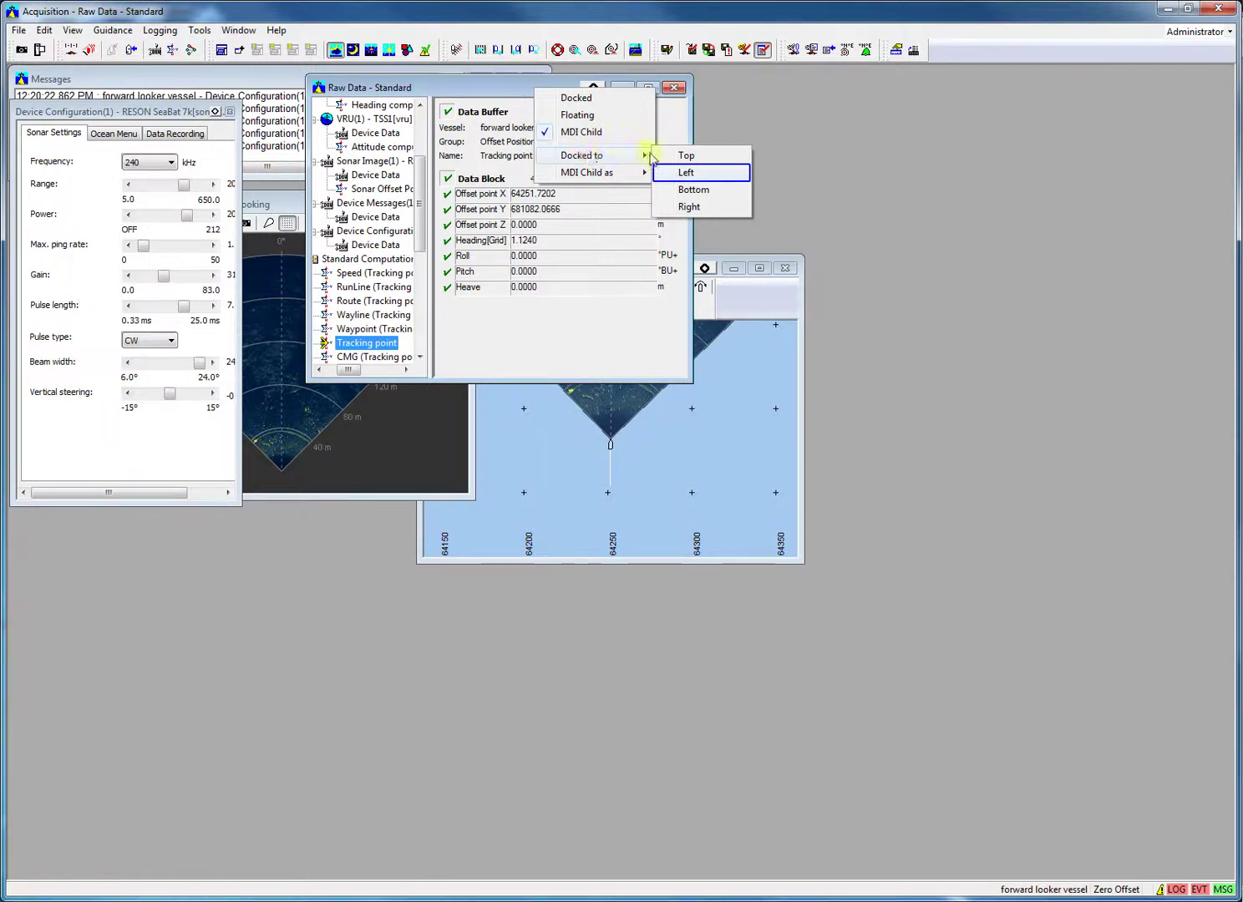
click(681, 172)
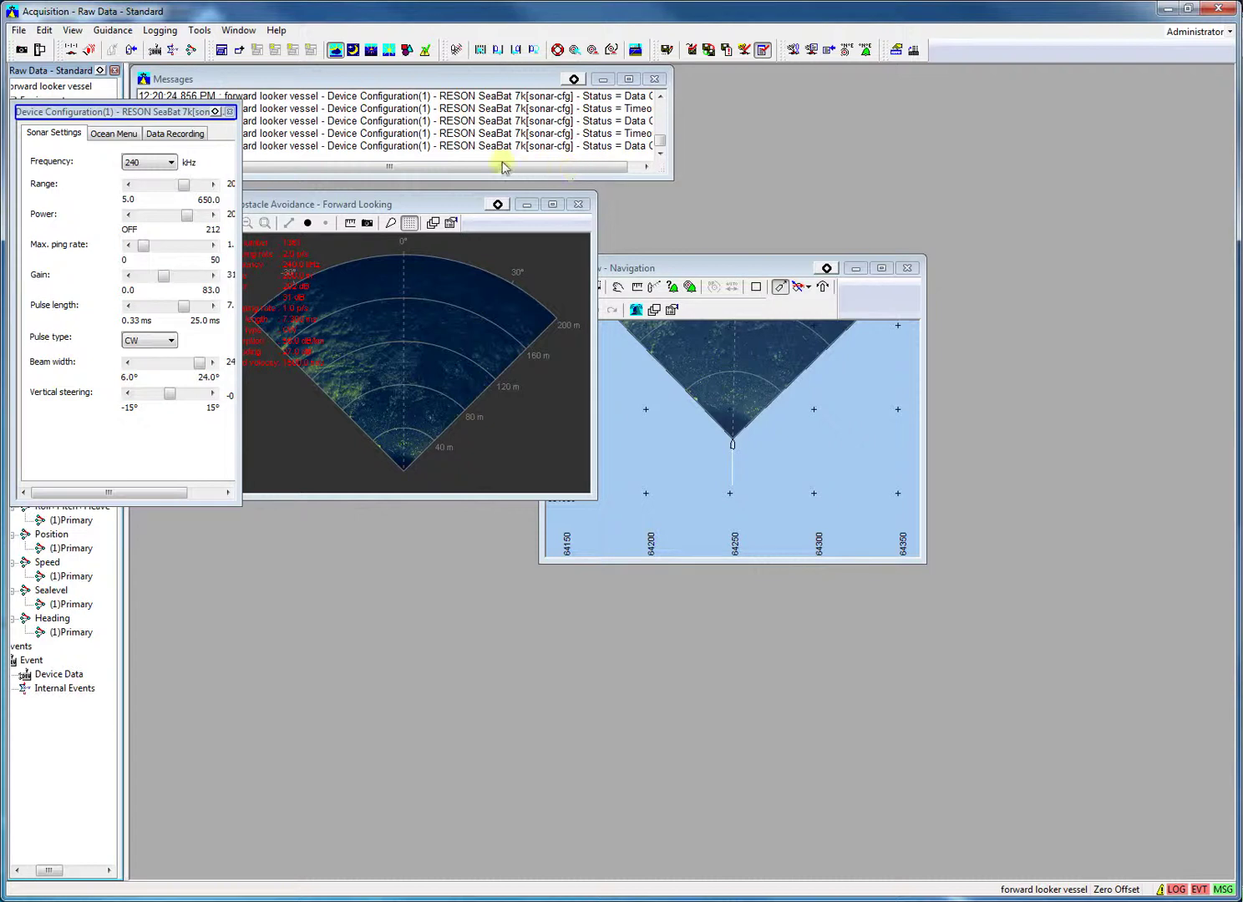
right_click(116, 116)
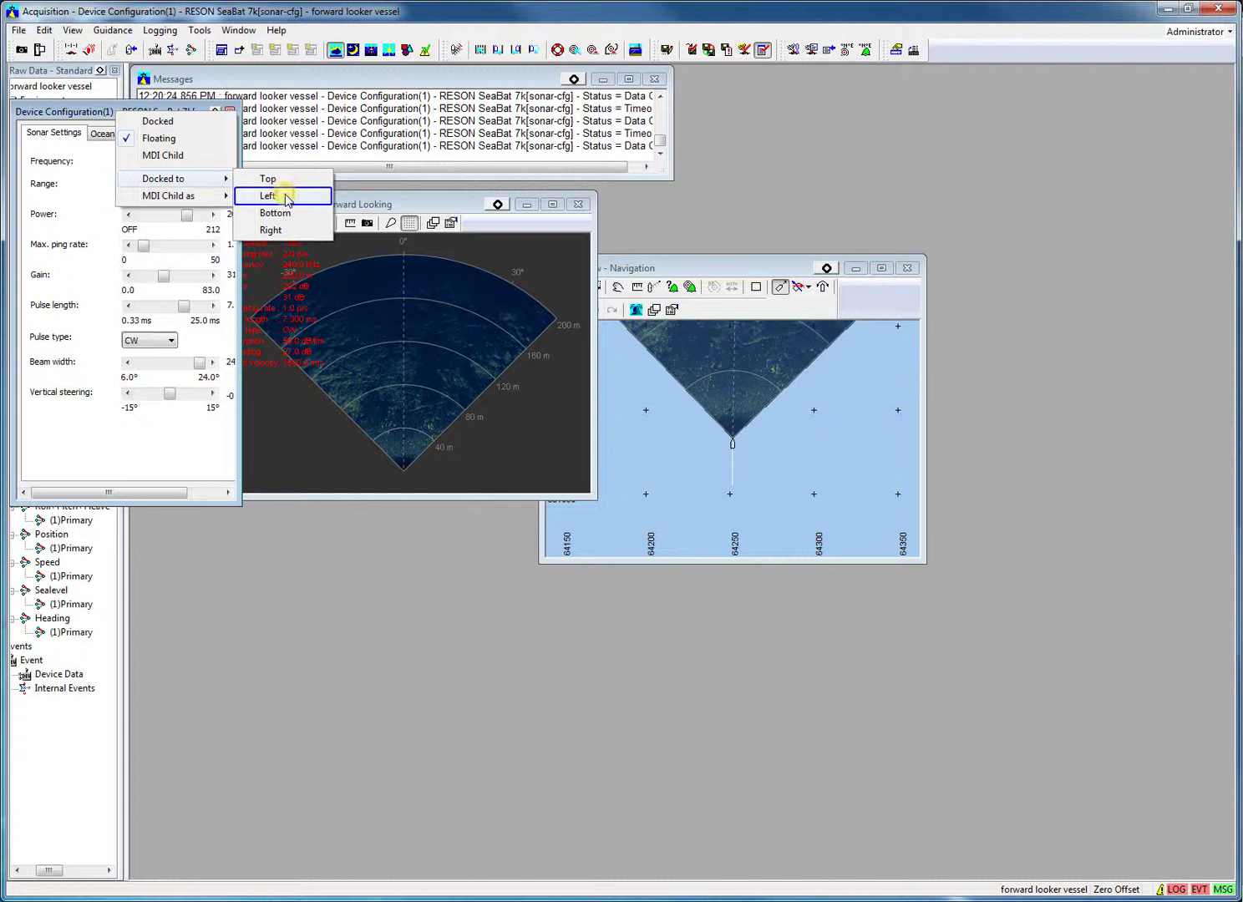
click(286, 199)
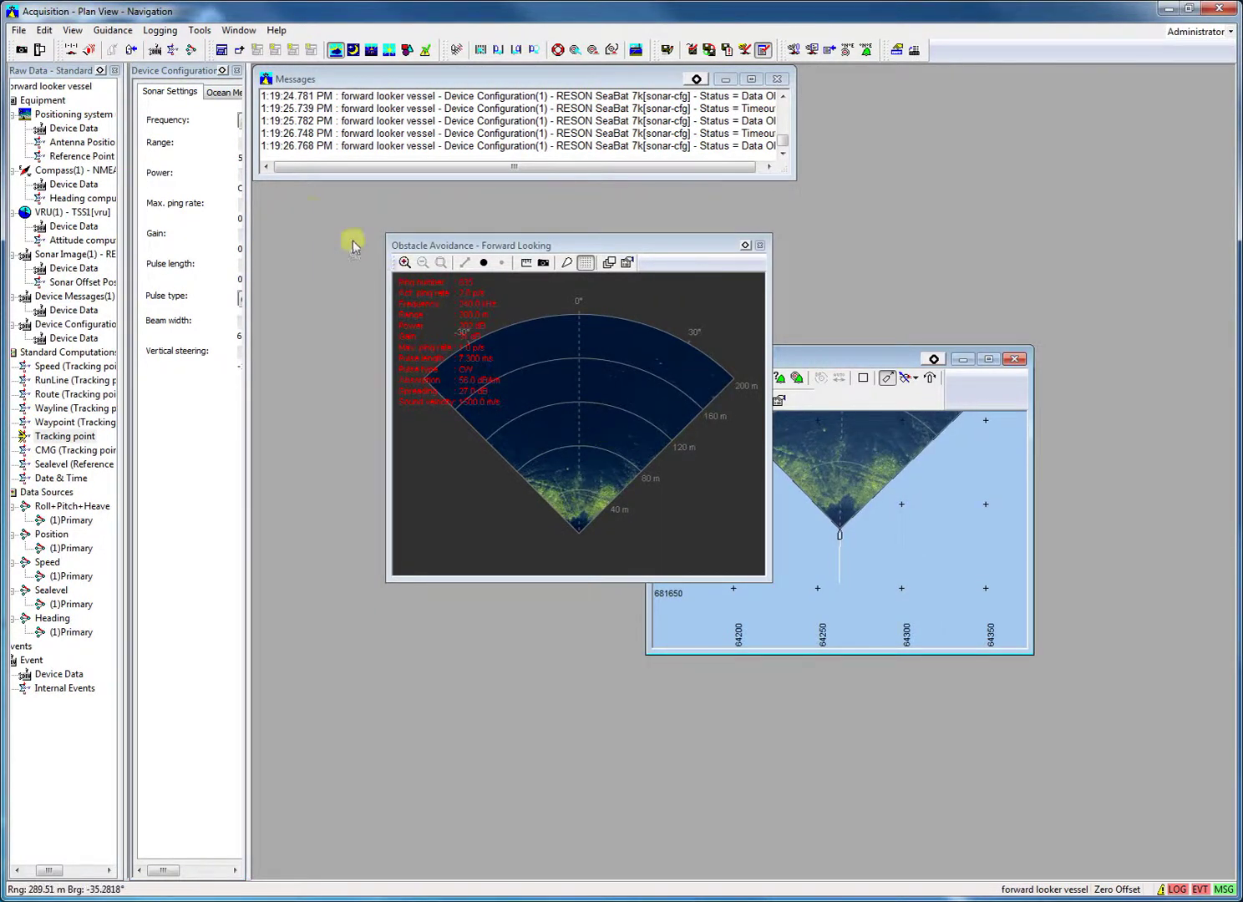
click(192, 72)
drag(192, 72, 274, 305)
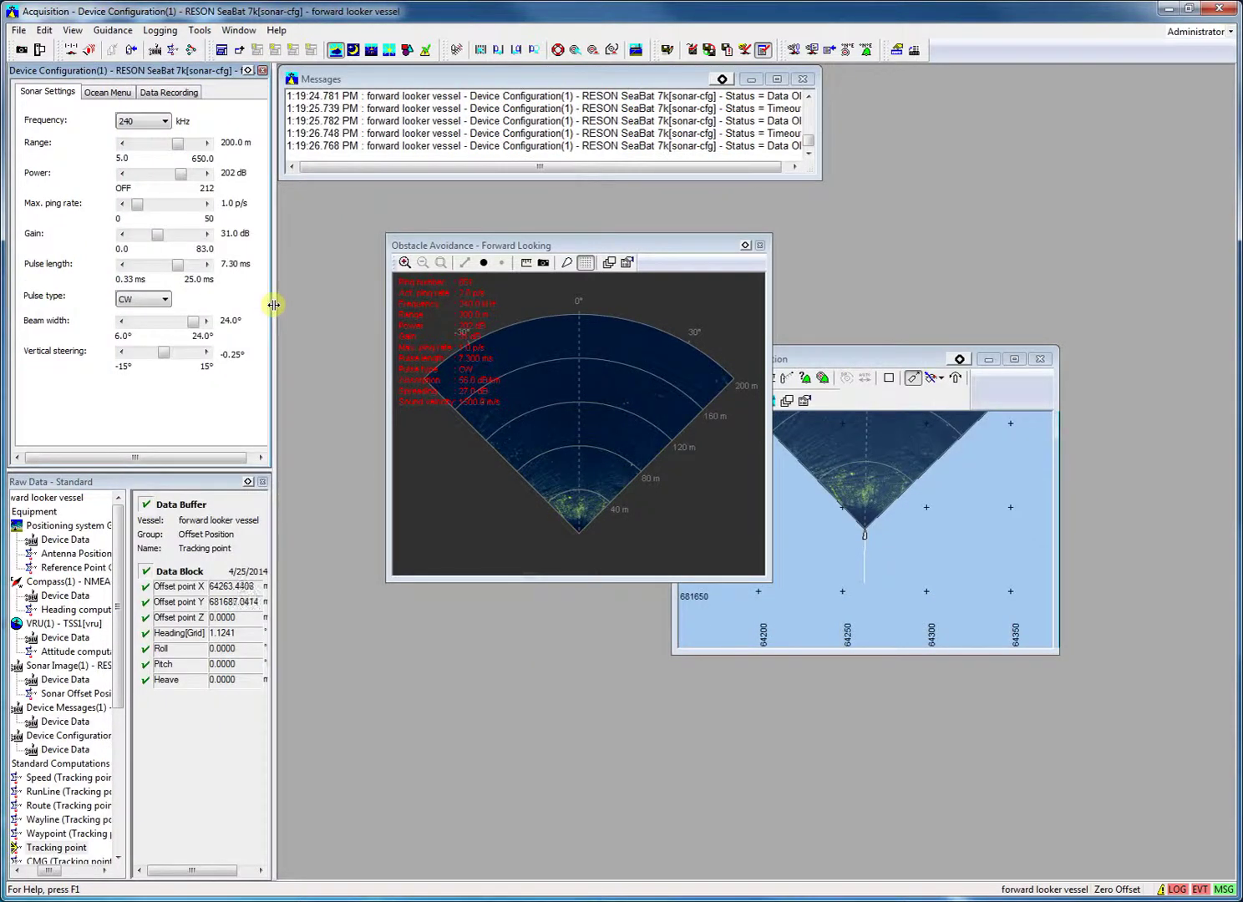
Step: Dock the Forward Looking sonar display to Top and make the panel taller
right_click(576, 244)
mouse_move(622, 310)
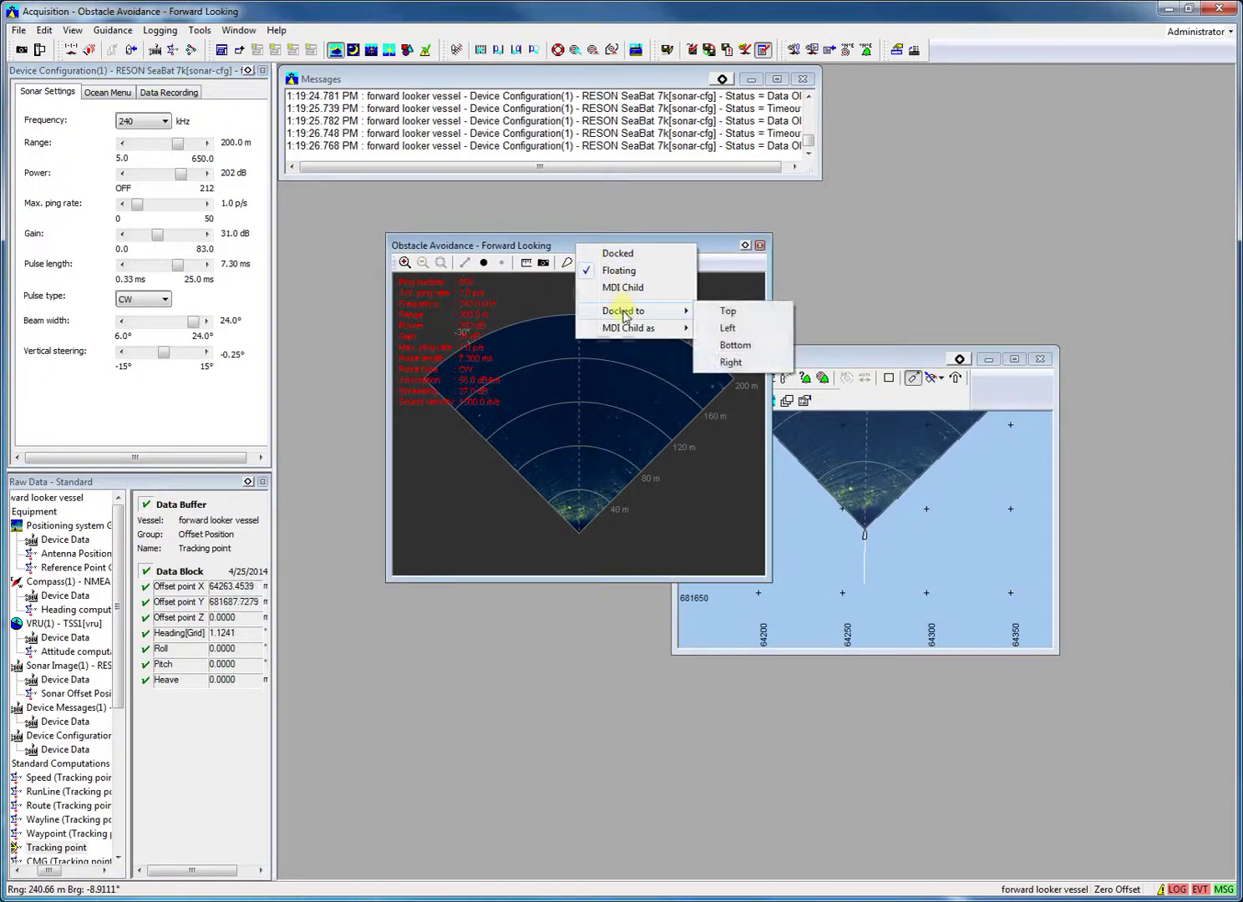
click(724, 313)
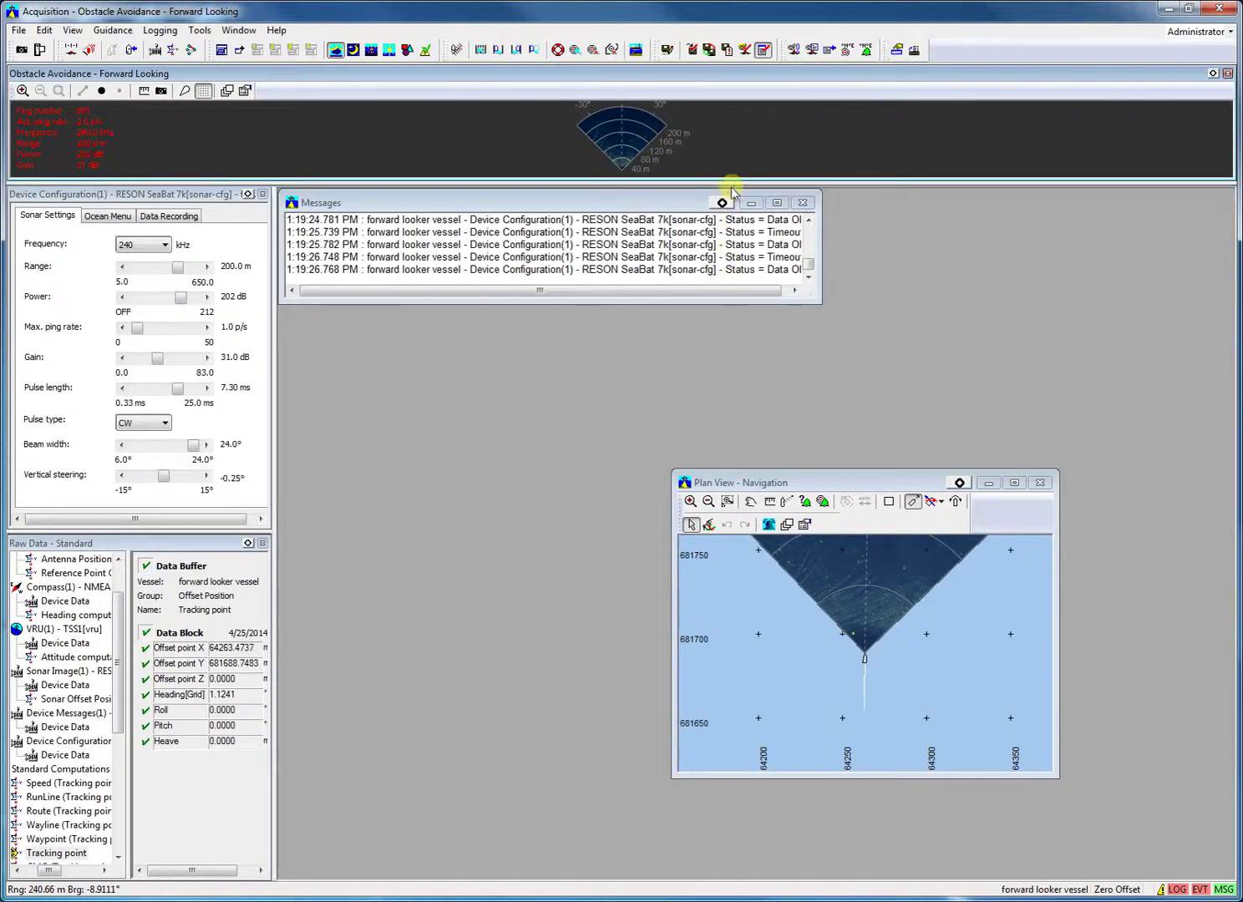
drag(727, 183, 729, 229)
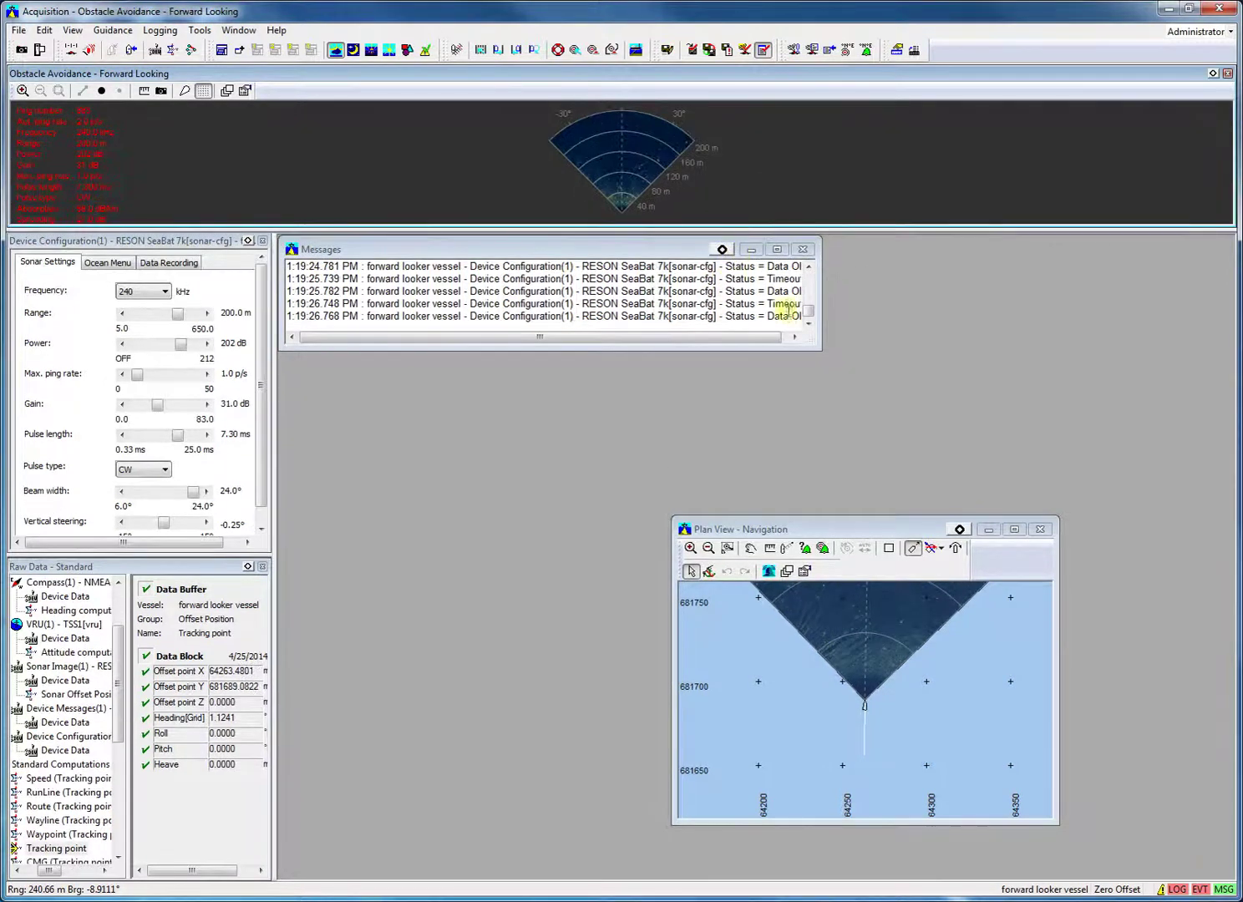
click(1014, 529)
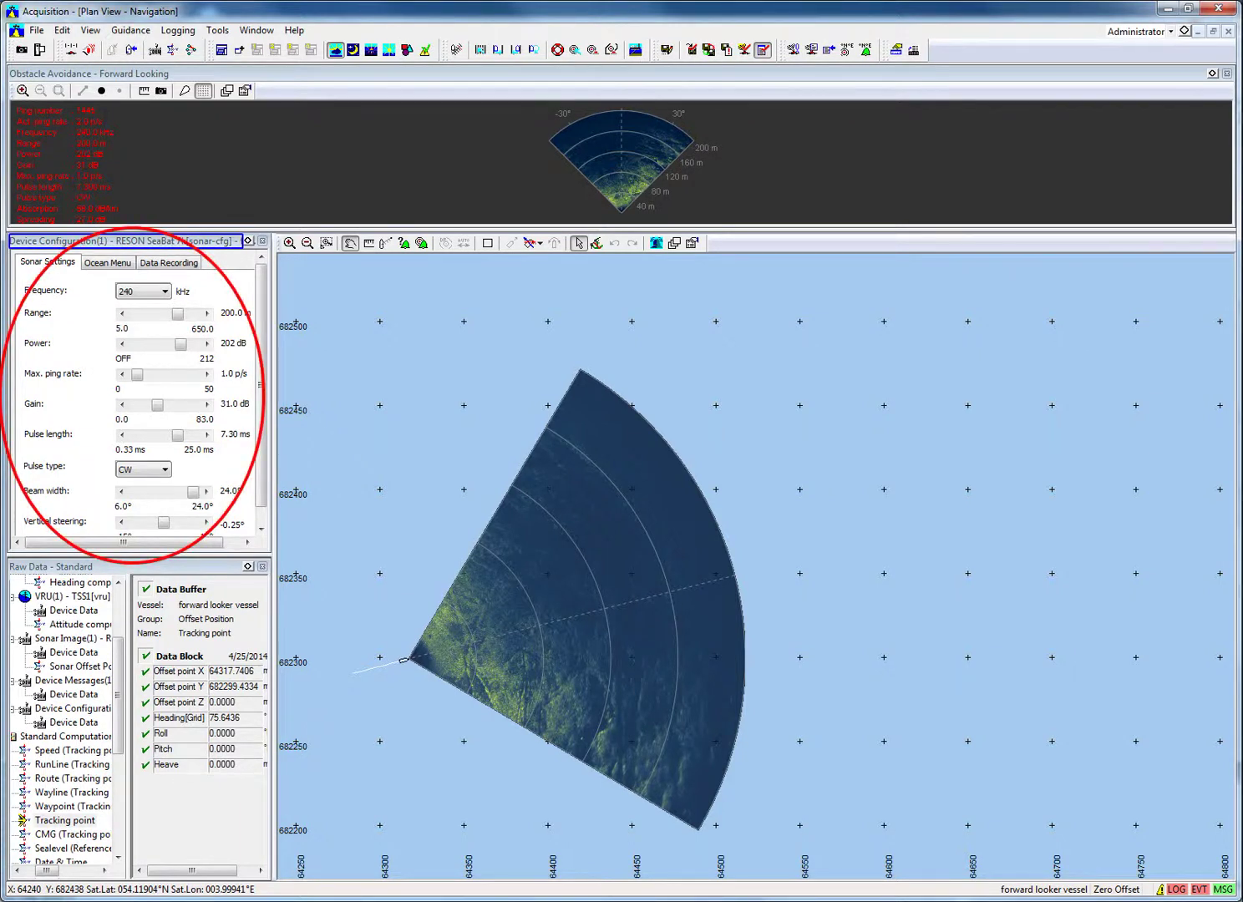
click(111, 241)
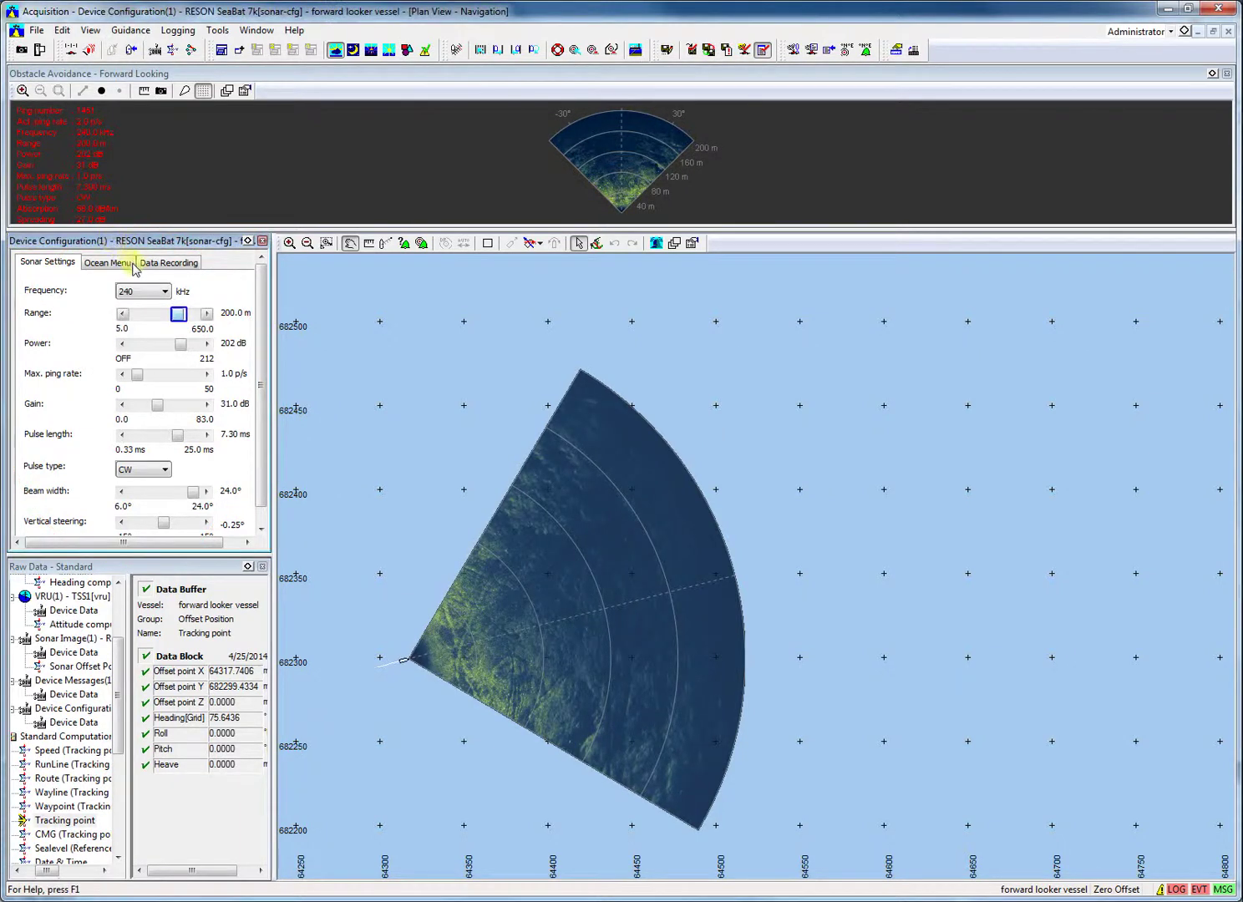
click(178, 315)
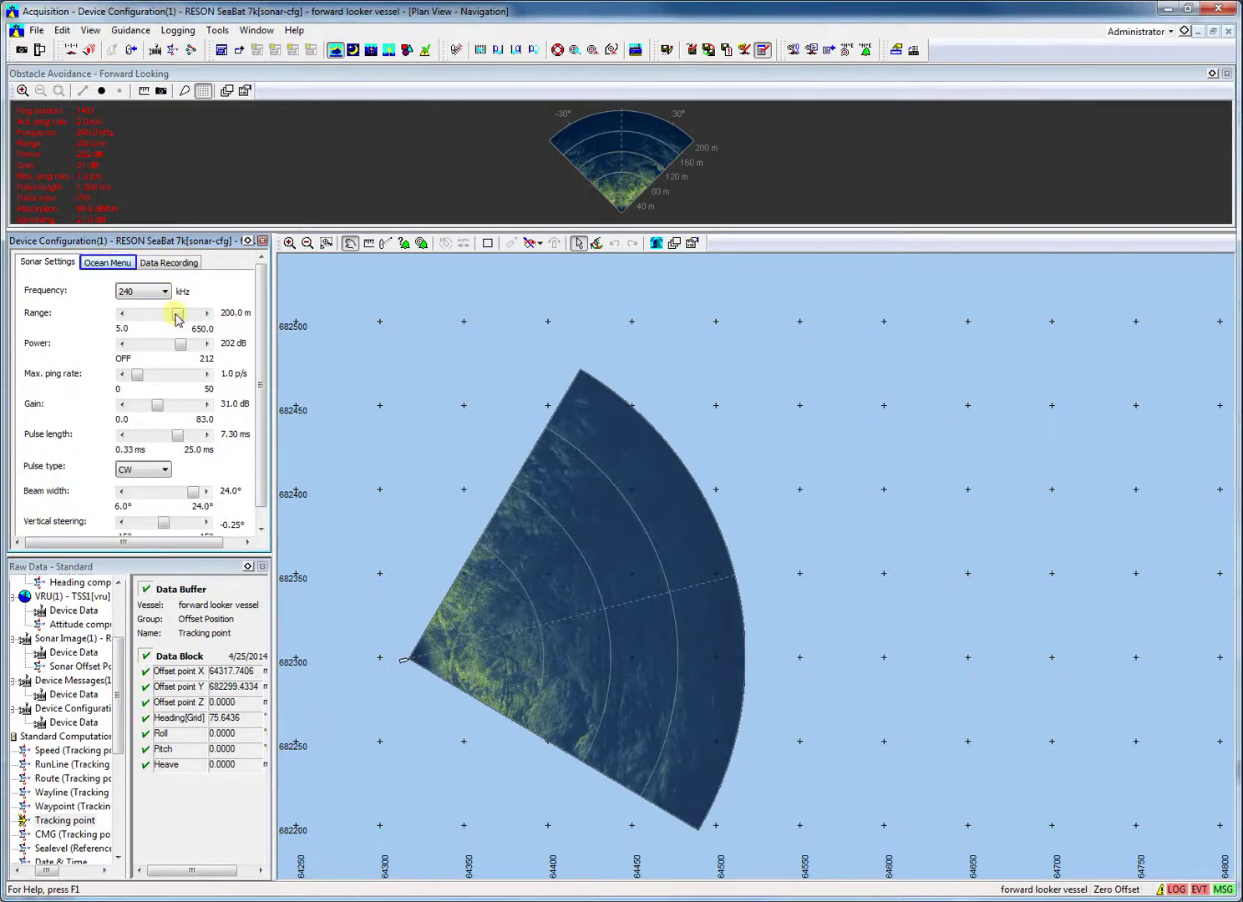
click(117, 264)
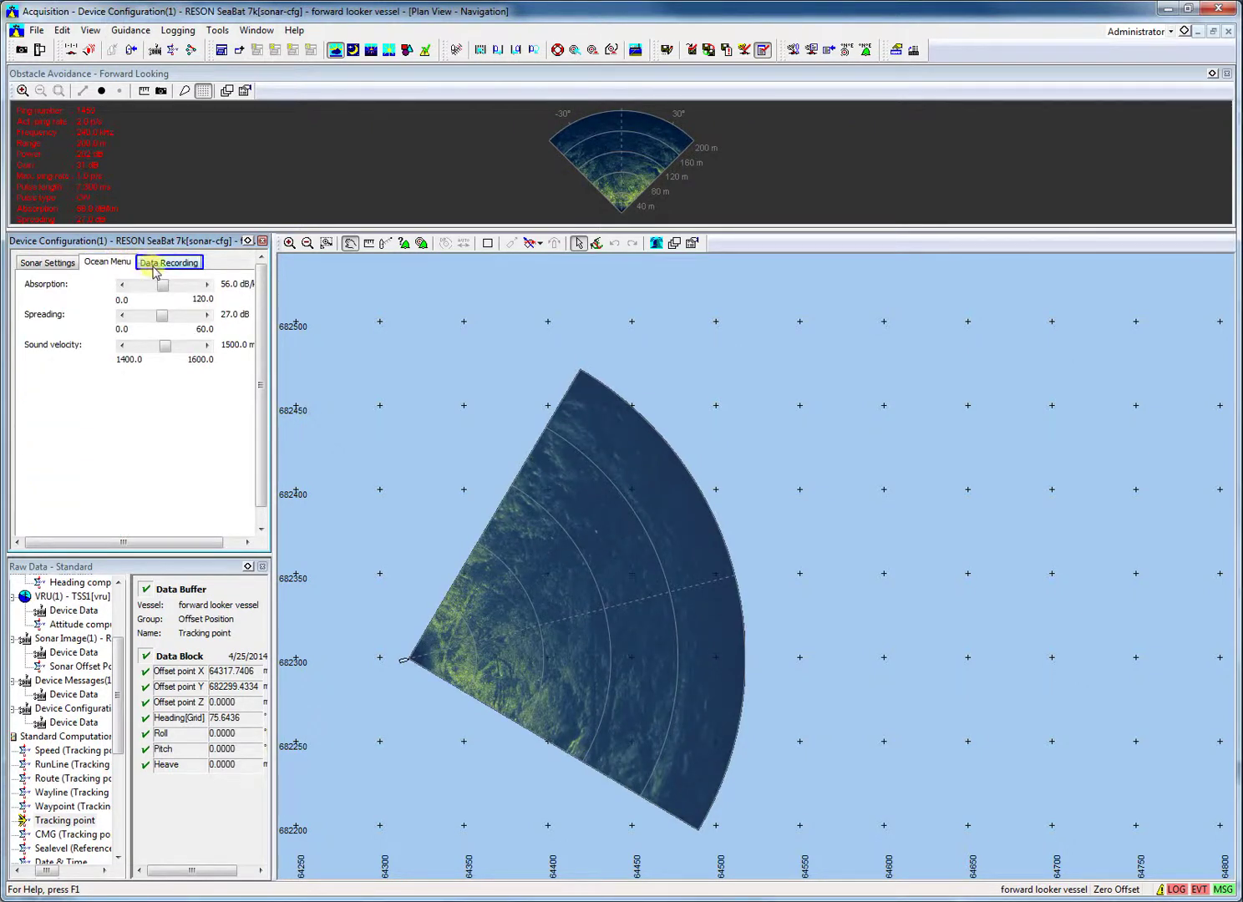
click(155, 265)
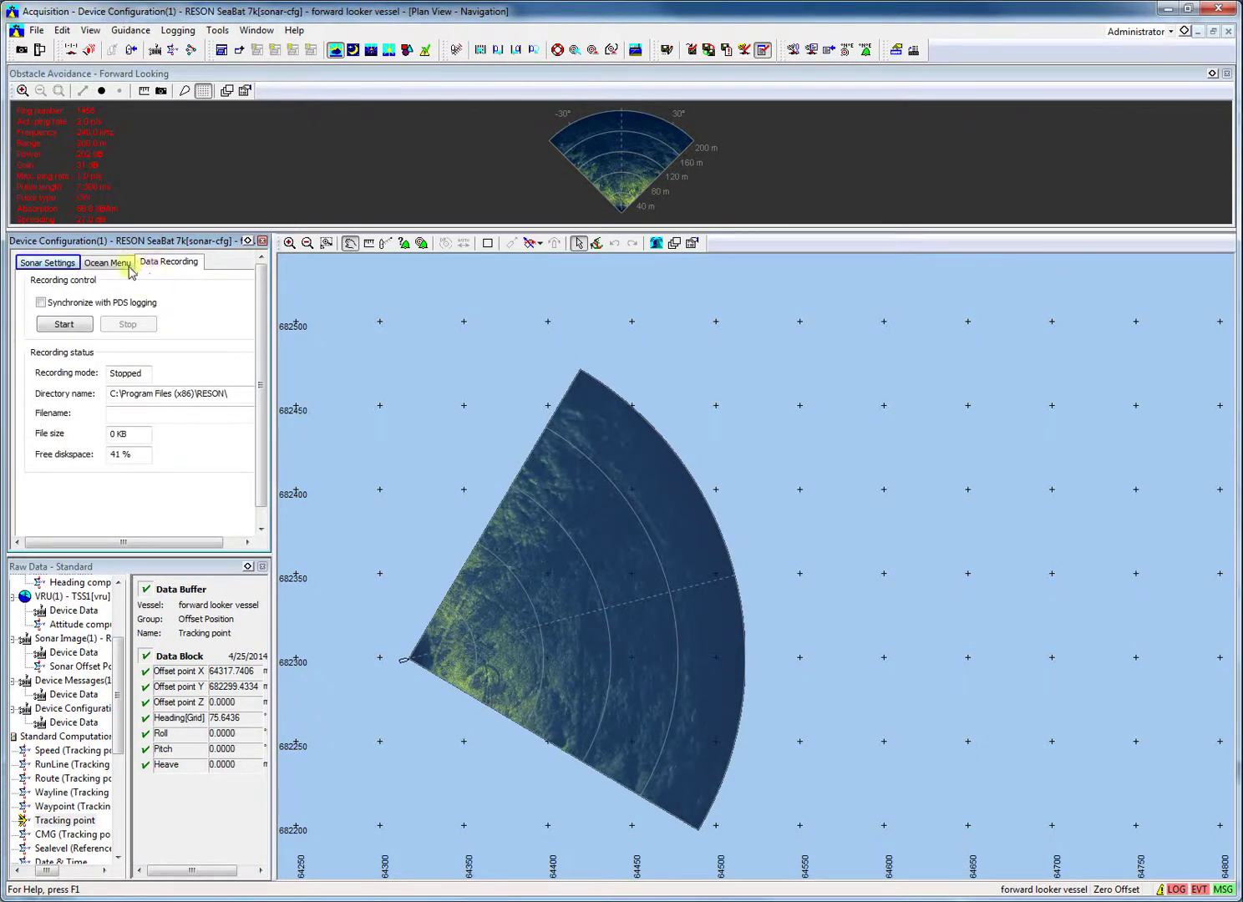
click(71, 268)
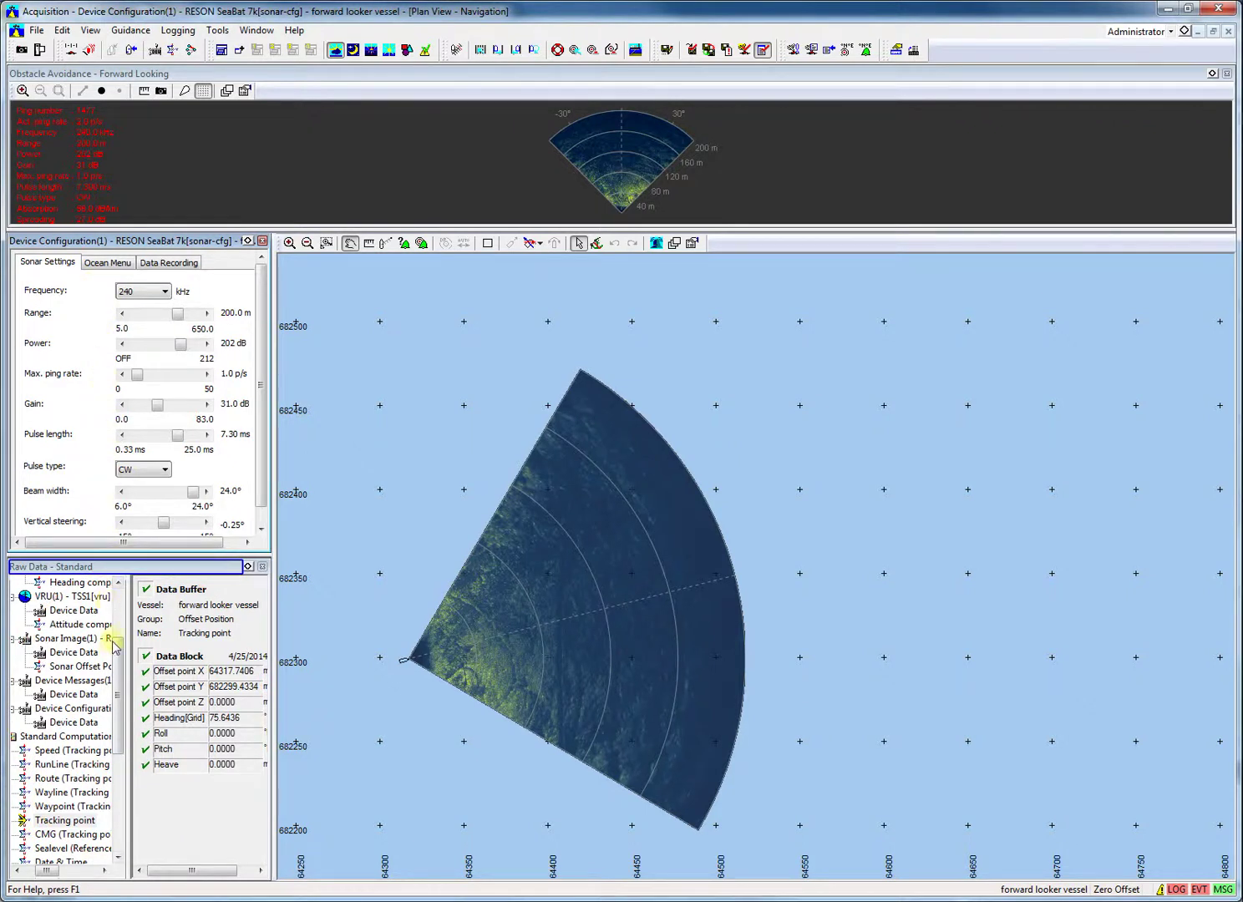
Step: Show Sonar Image(1) Device Data, with ping number and beam angles, in the Raw Data - Standard panel
click(124, 567)
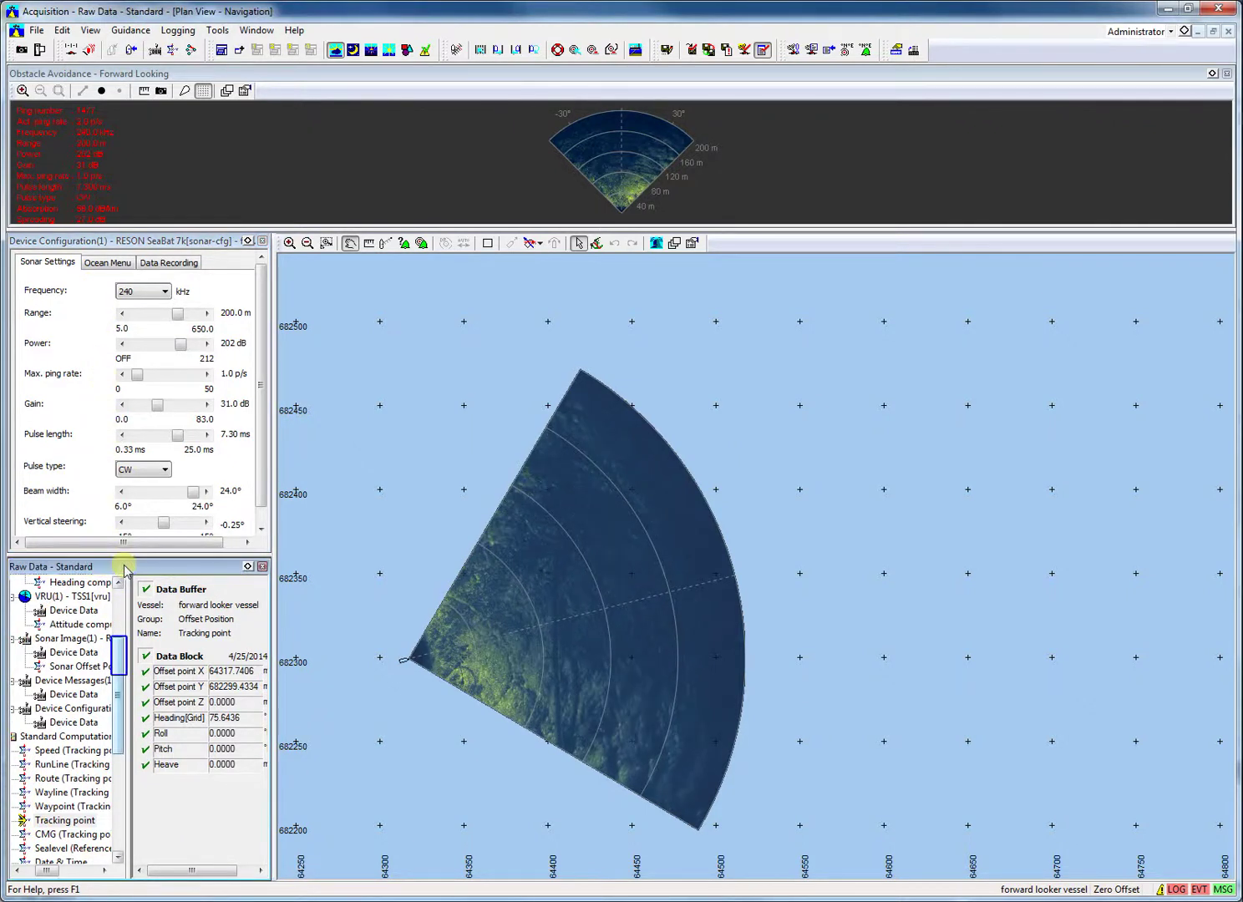
click(115, 656)
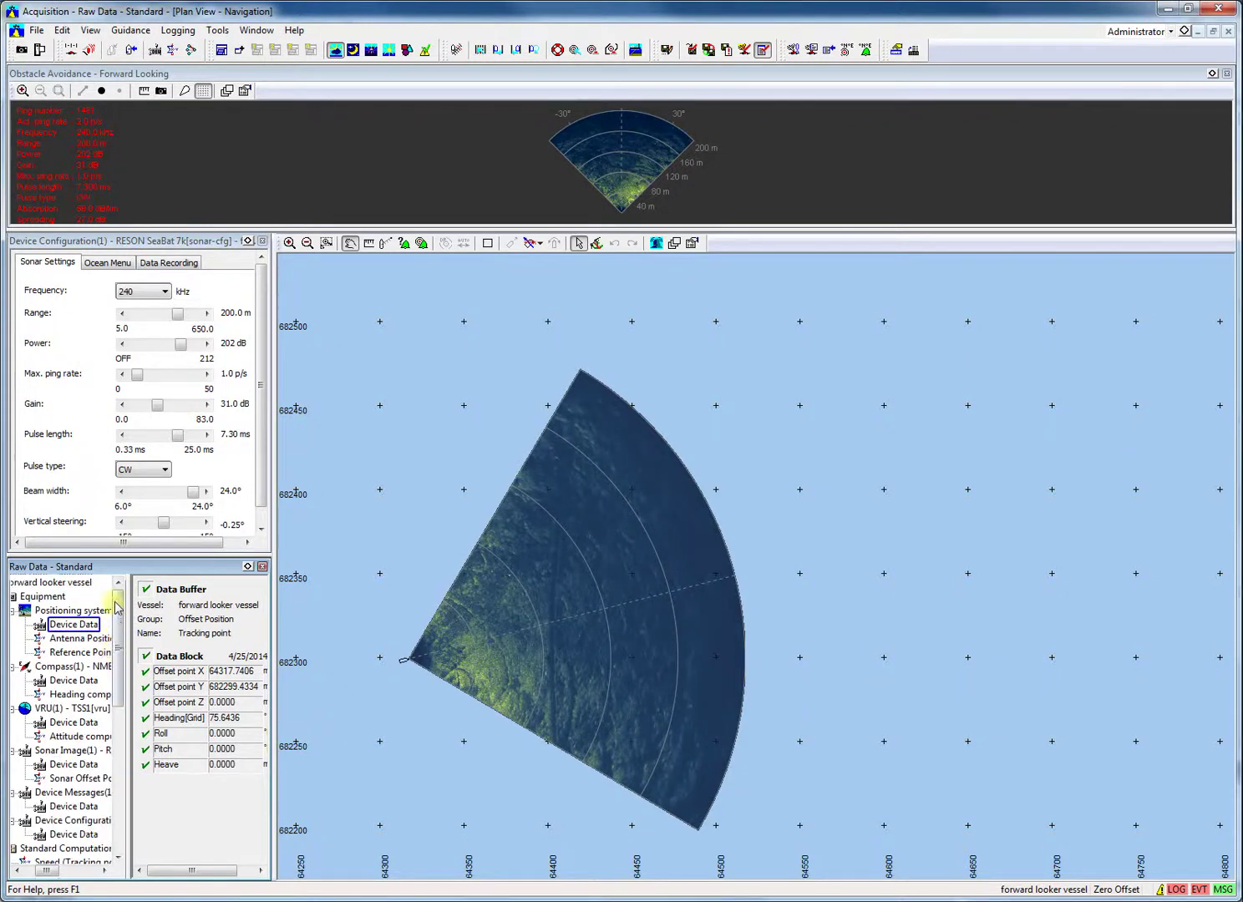
click(90, 627)
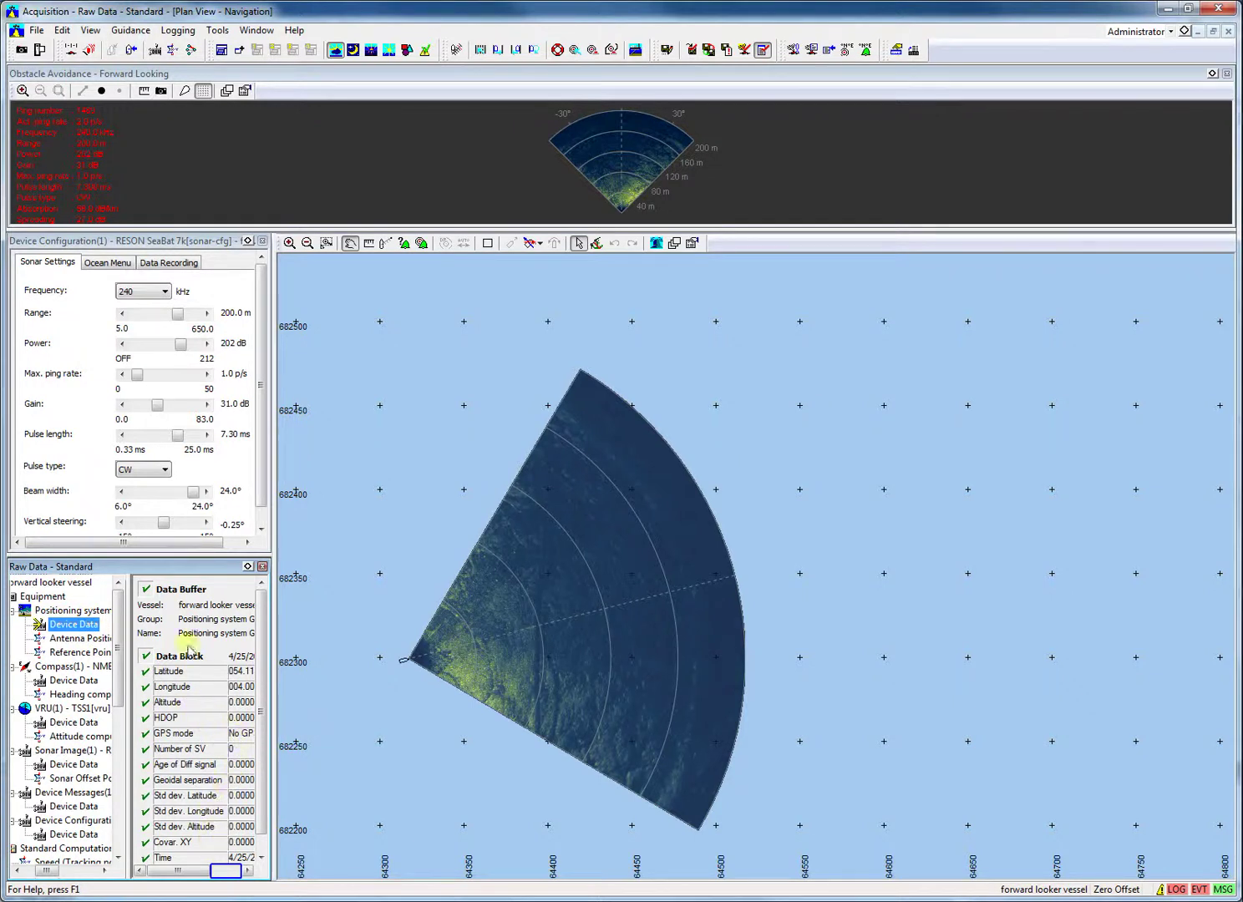
click(226, 873)
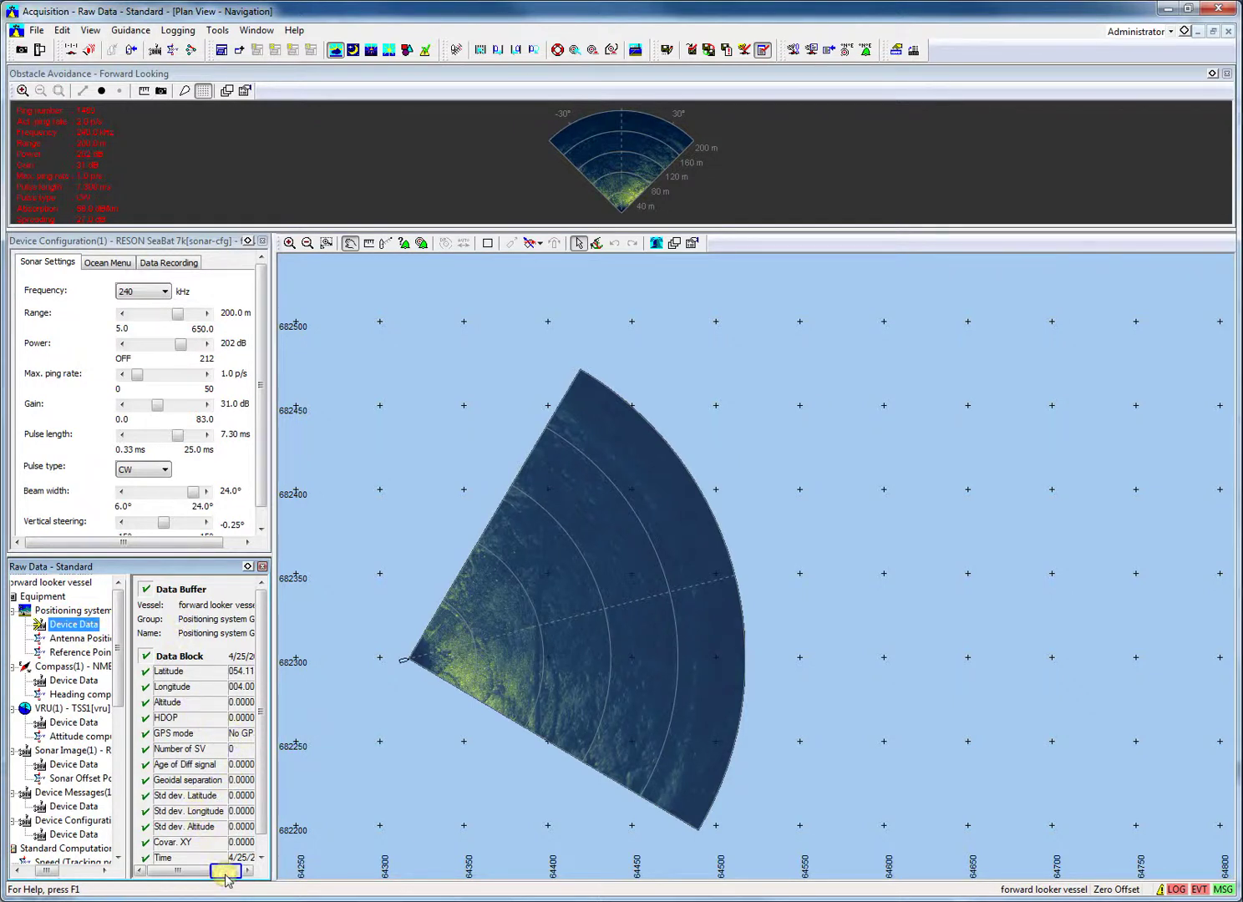
click(59, 766)
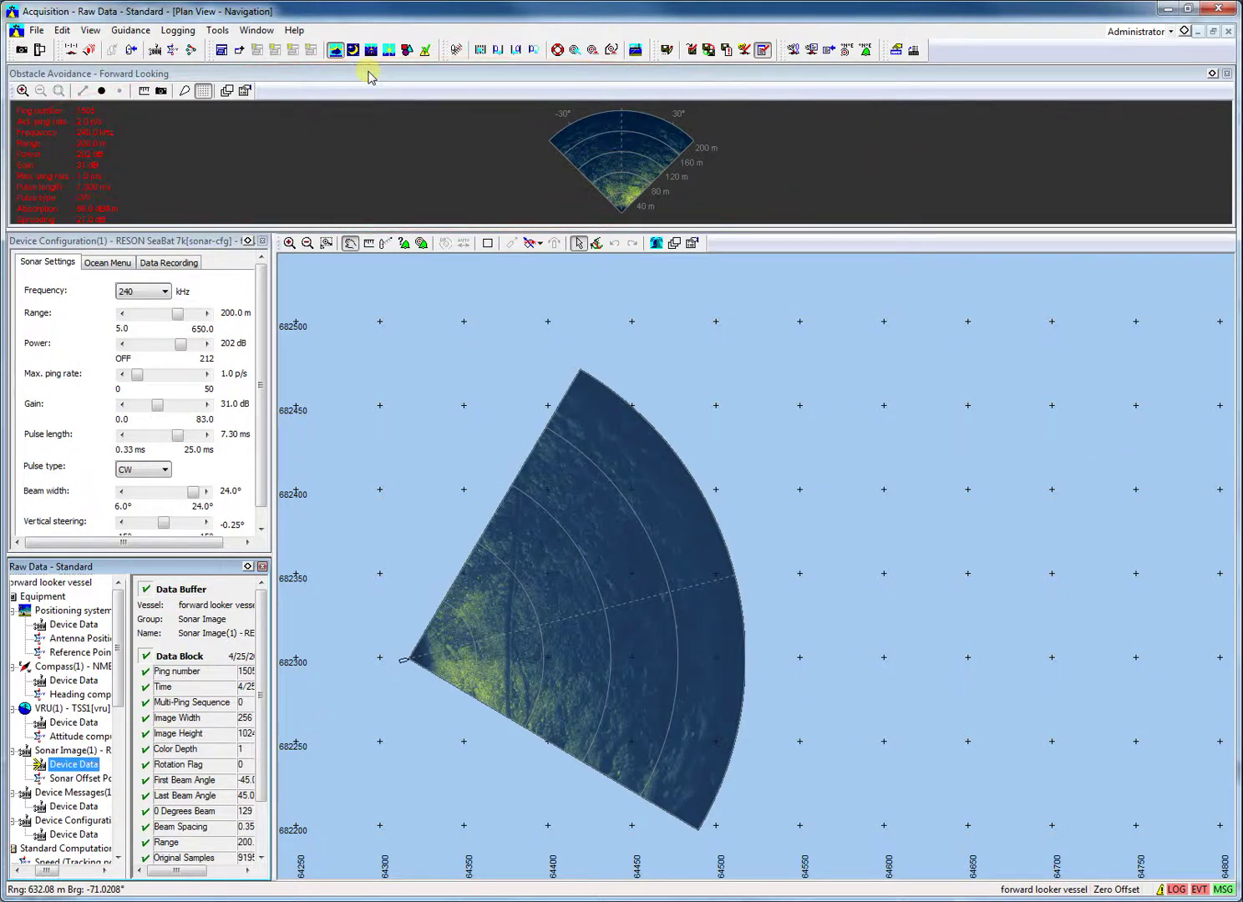
click(370, 75)
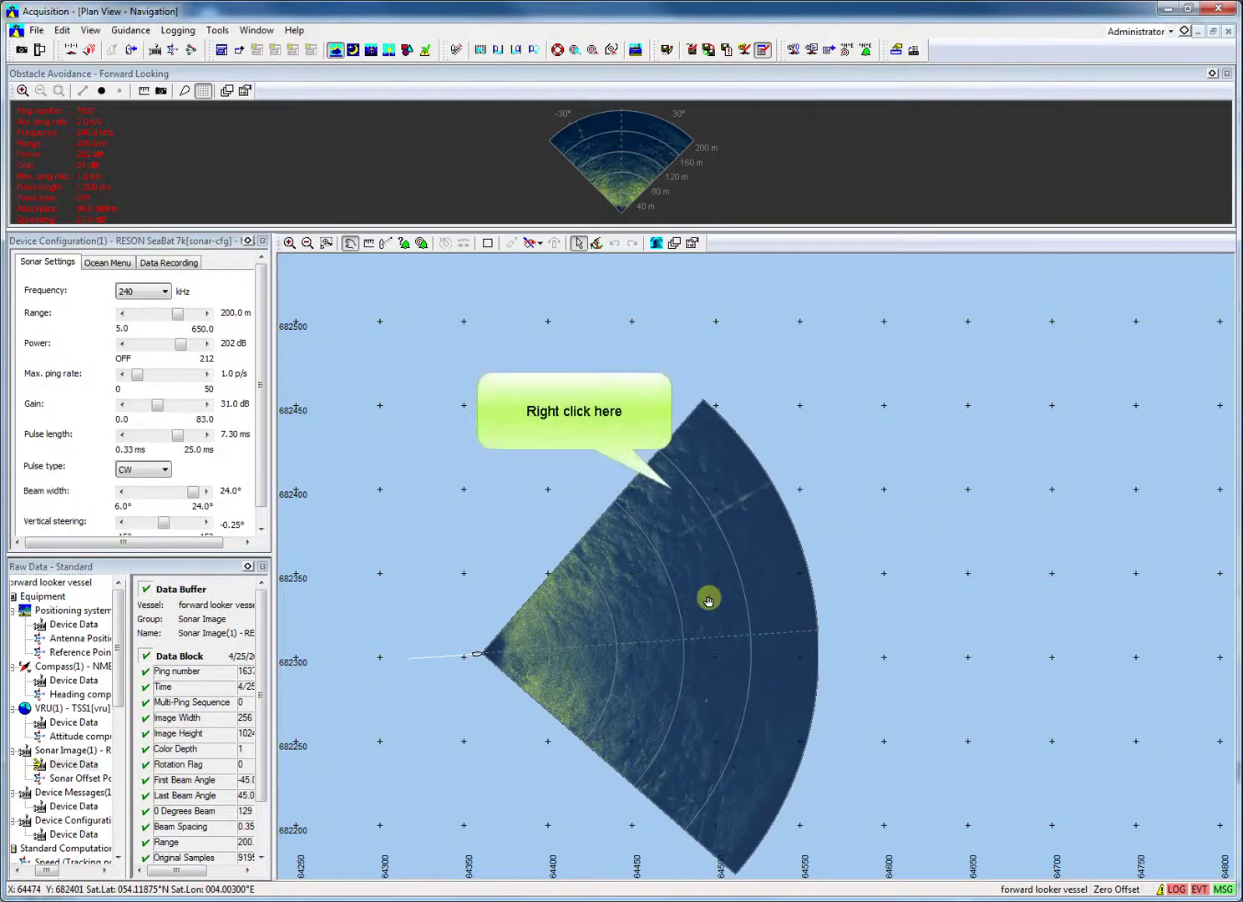
Step: Draw a sonar target box over the seabed feature in the sonar fan
right_click(672, 496)
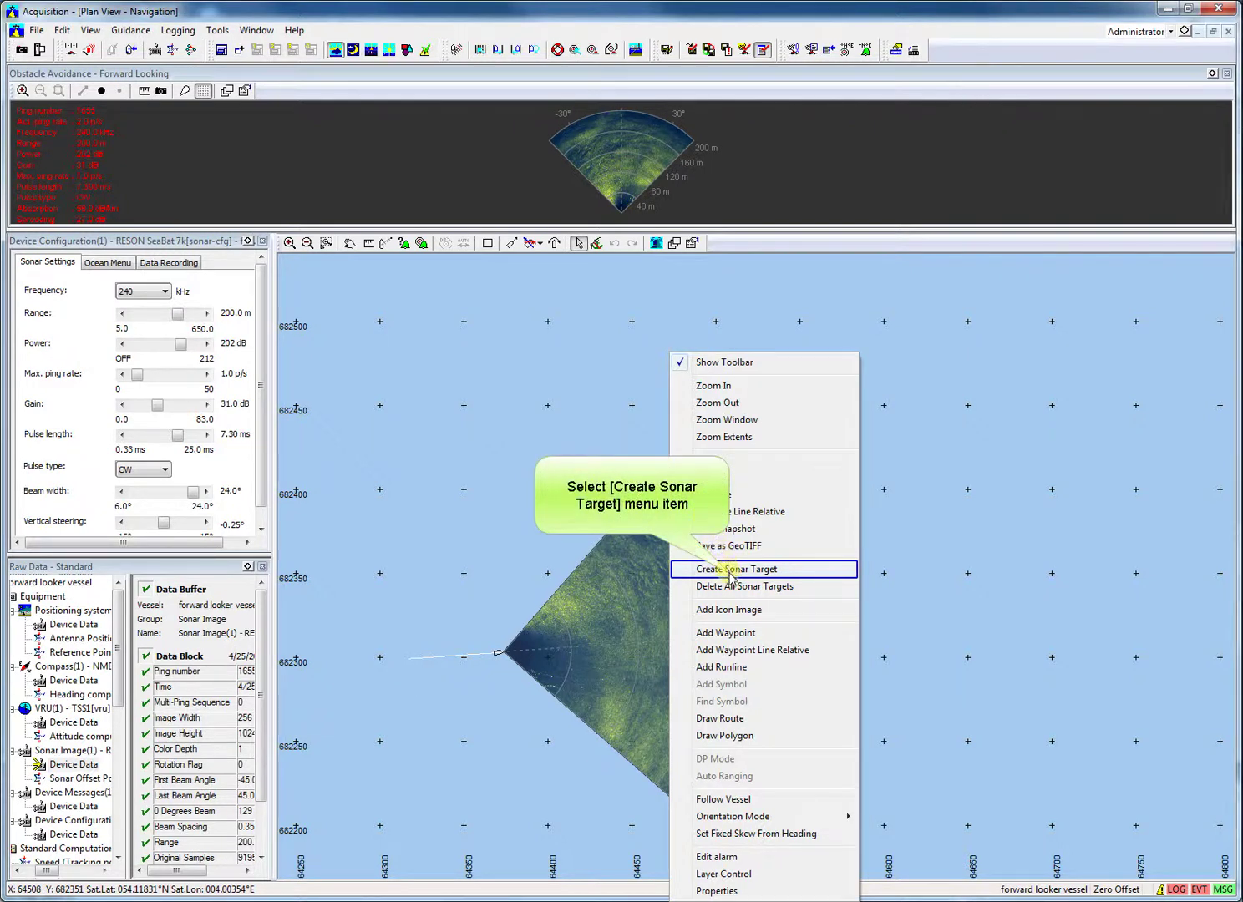
click(730, 571)
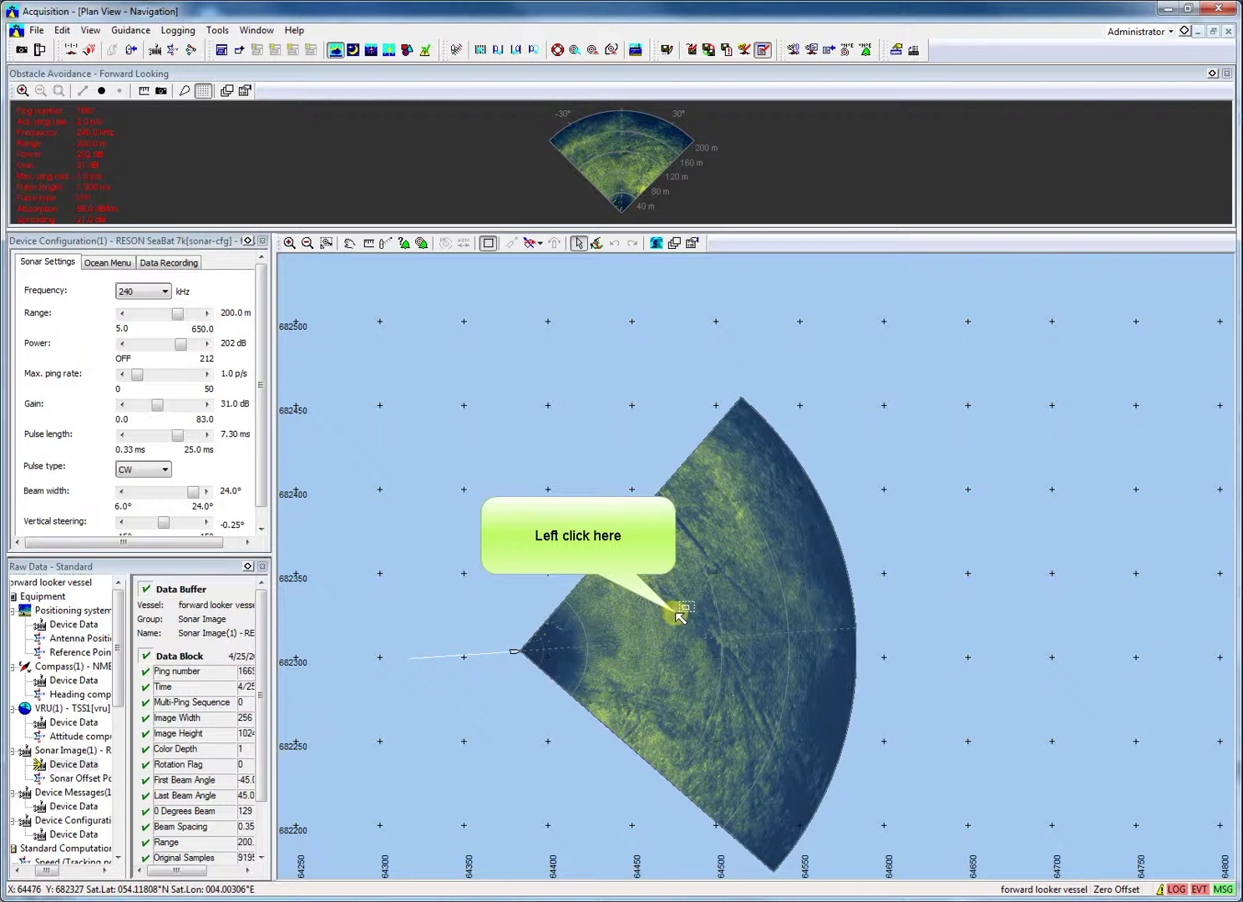
click(678, 614)
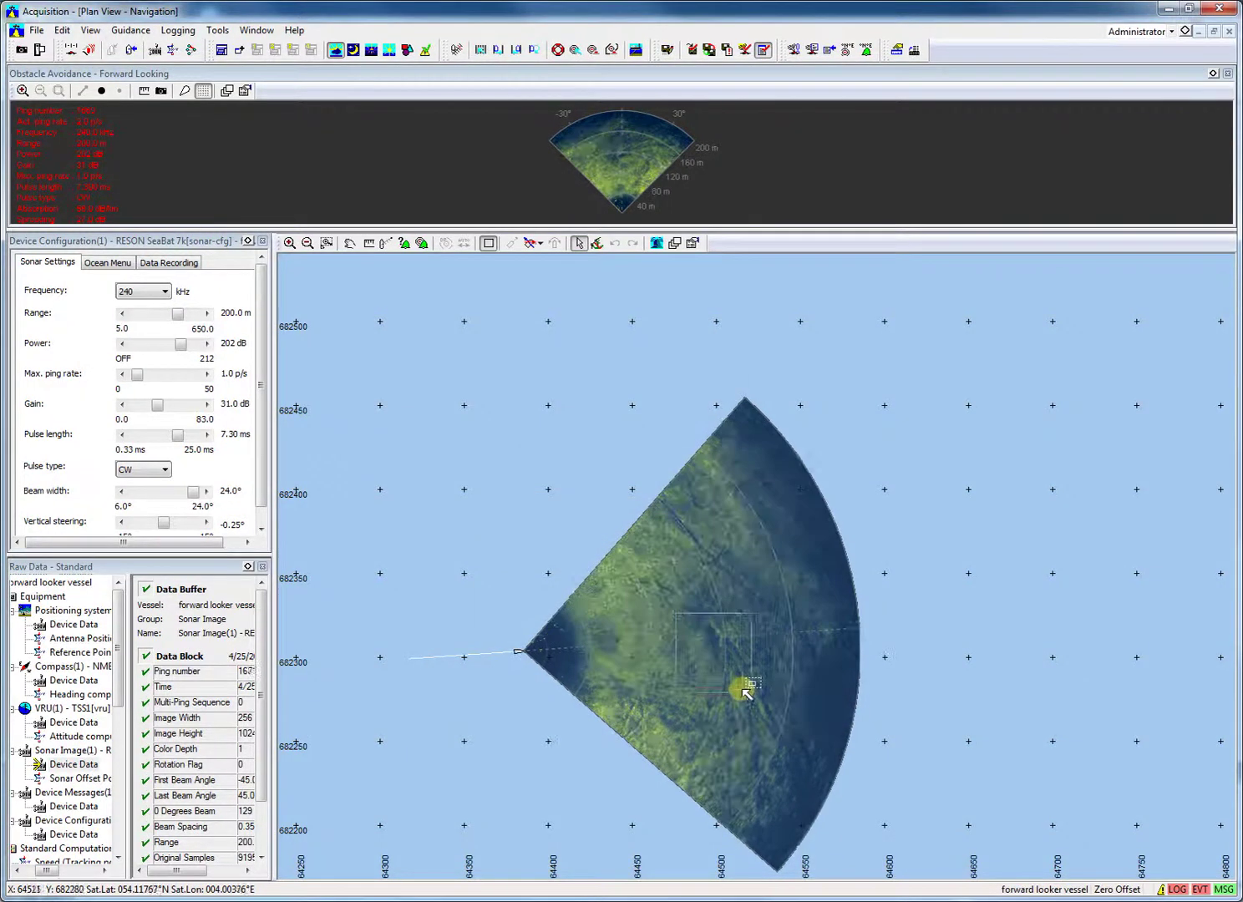
click(757, 696)
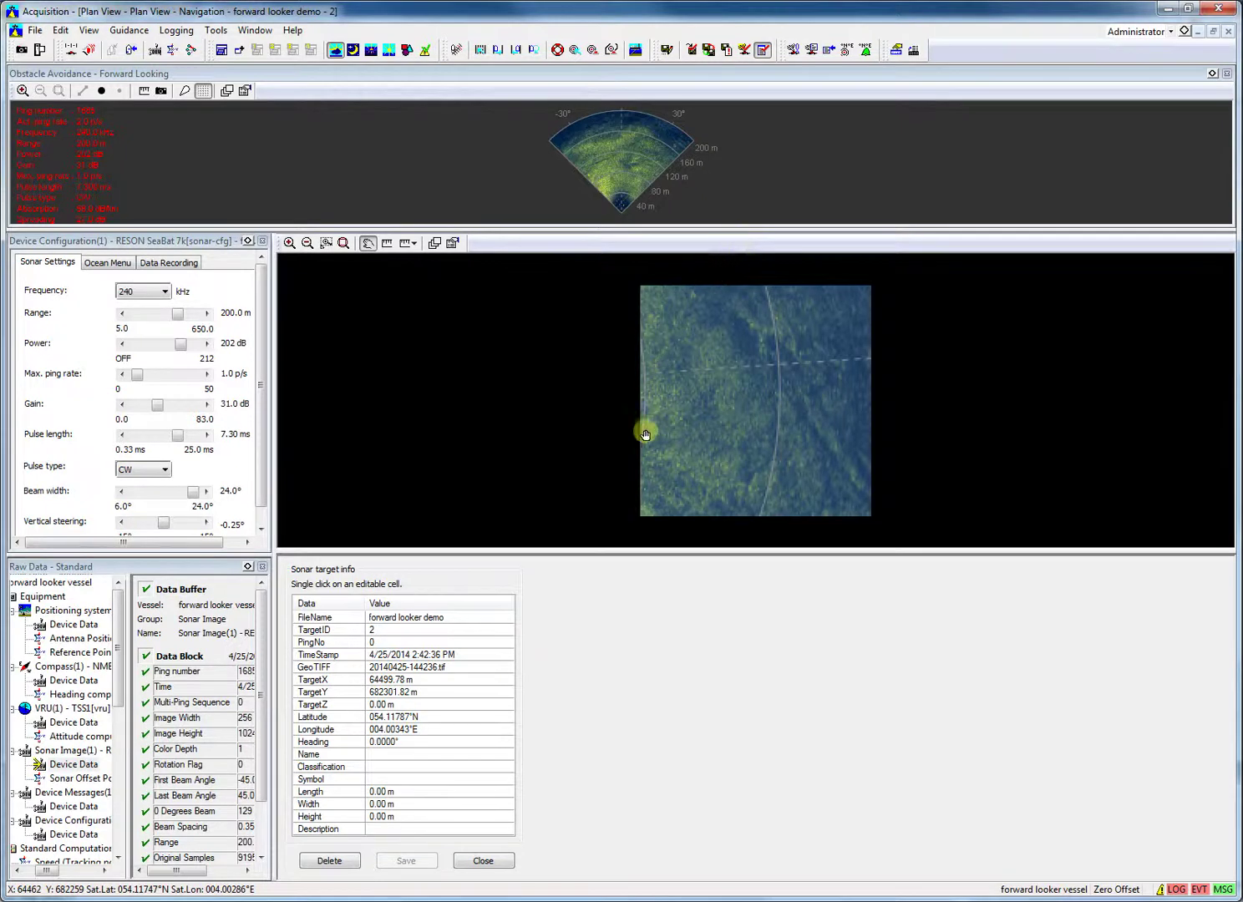
Step: Name the sonar target 'object', save it, and close the target details
click(392, 681)
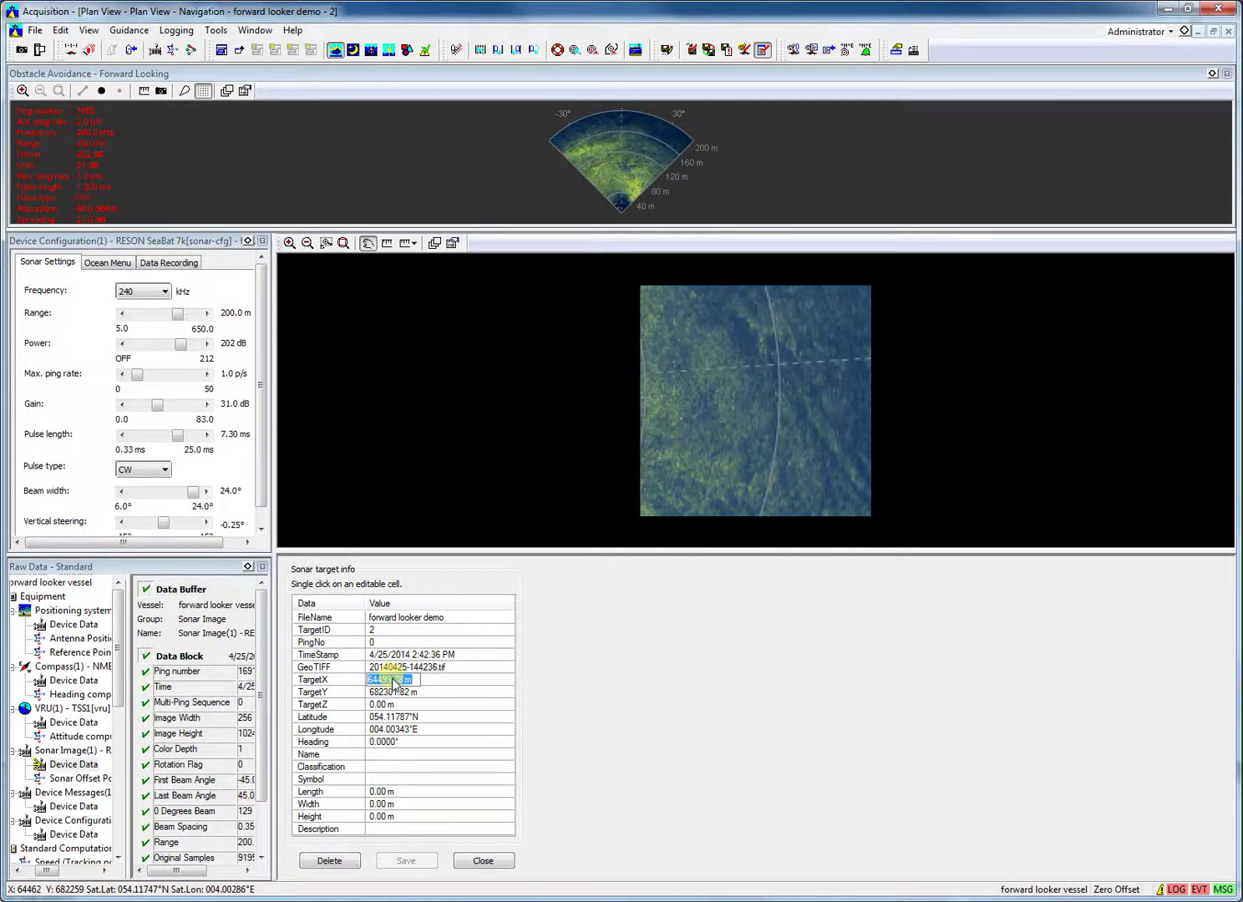
click(390, 756)
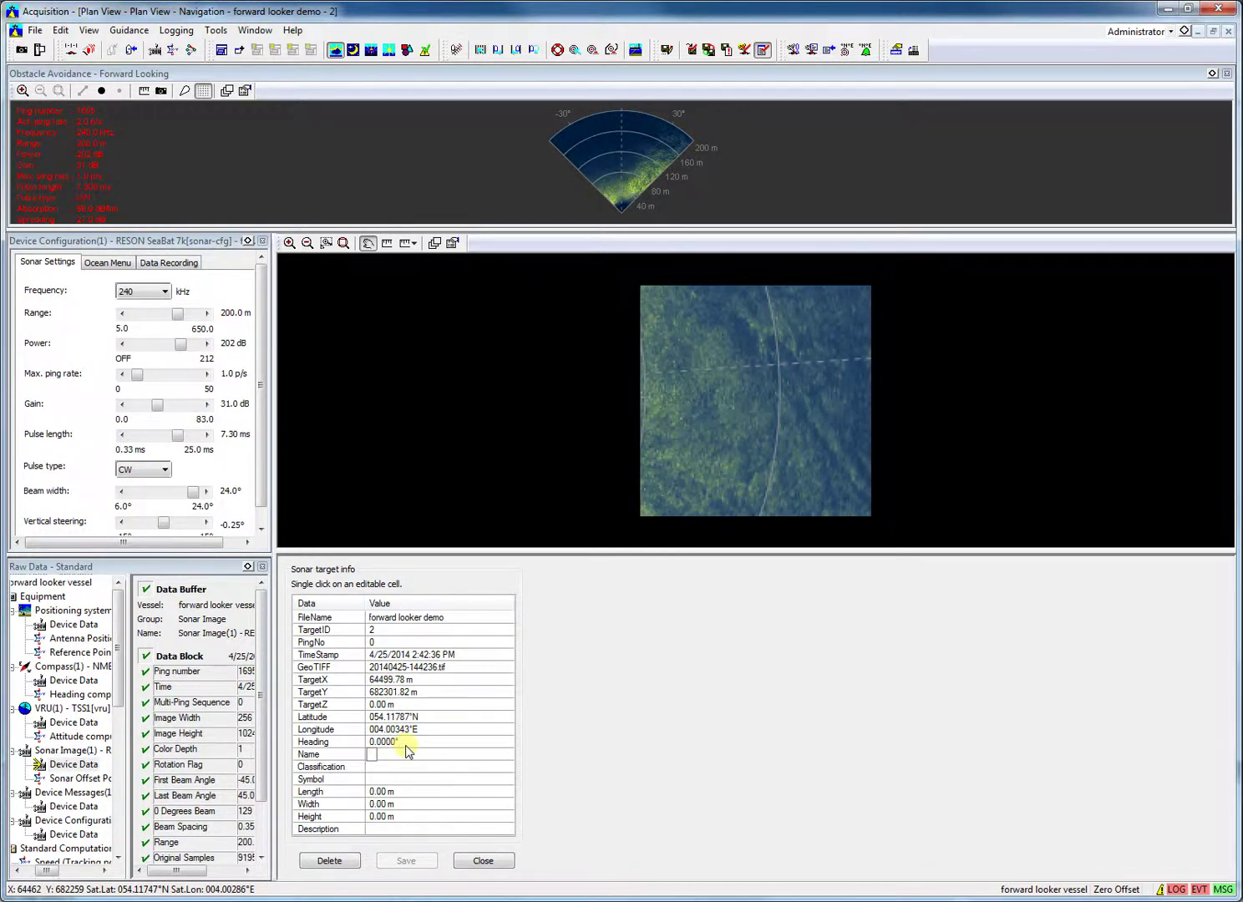
text(obk)
text(ject)
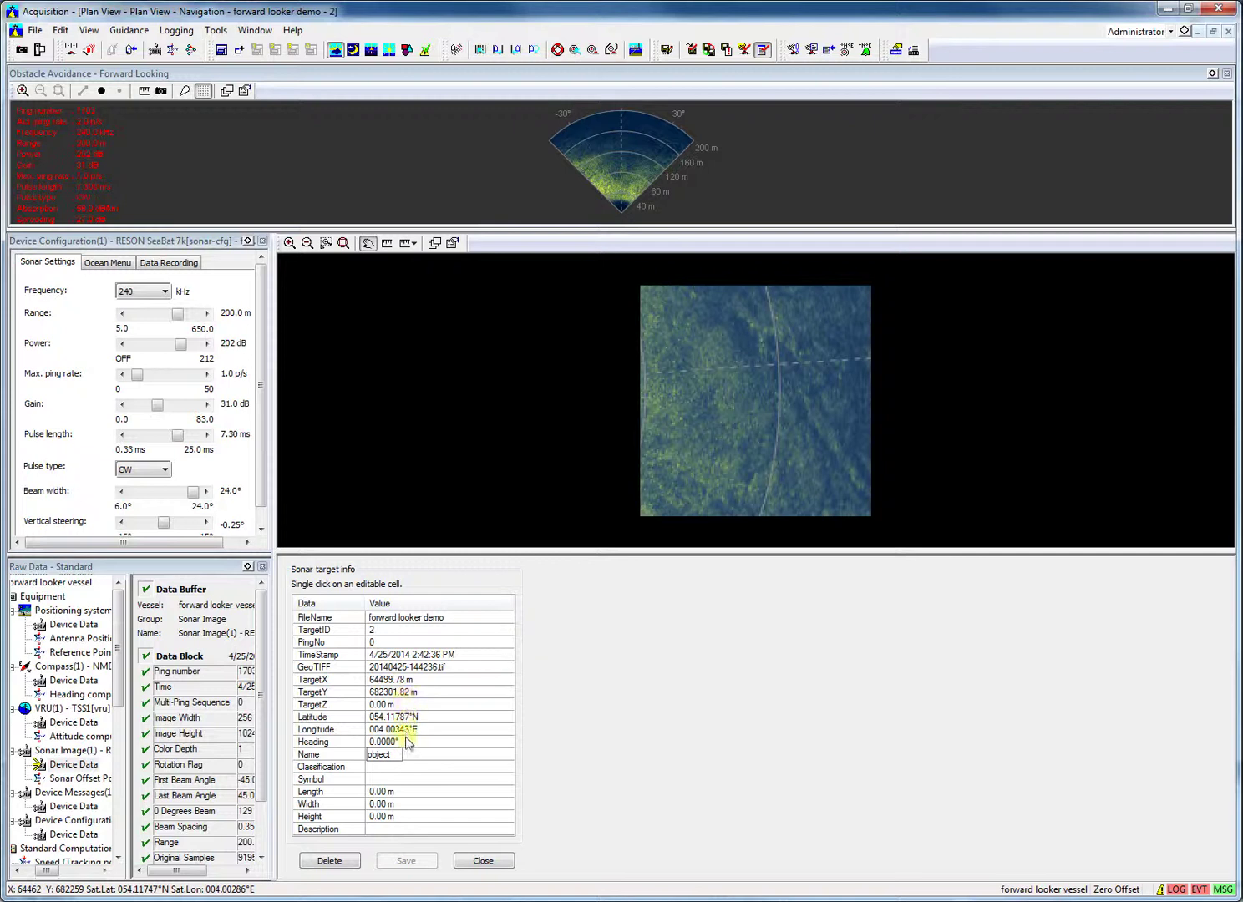
click(405, 778)
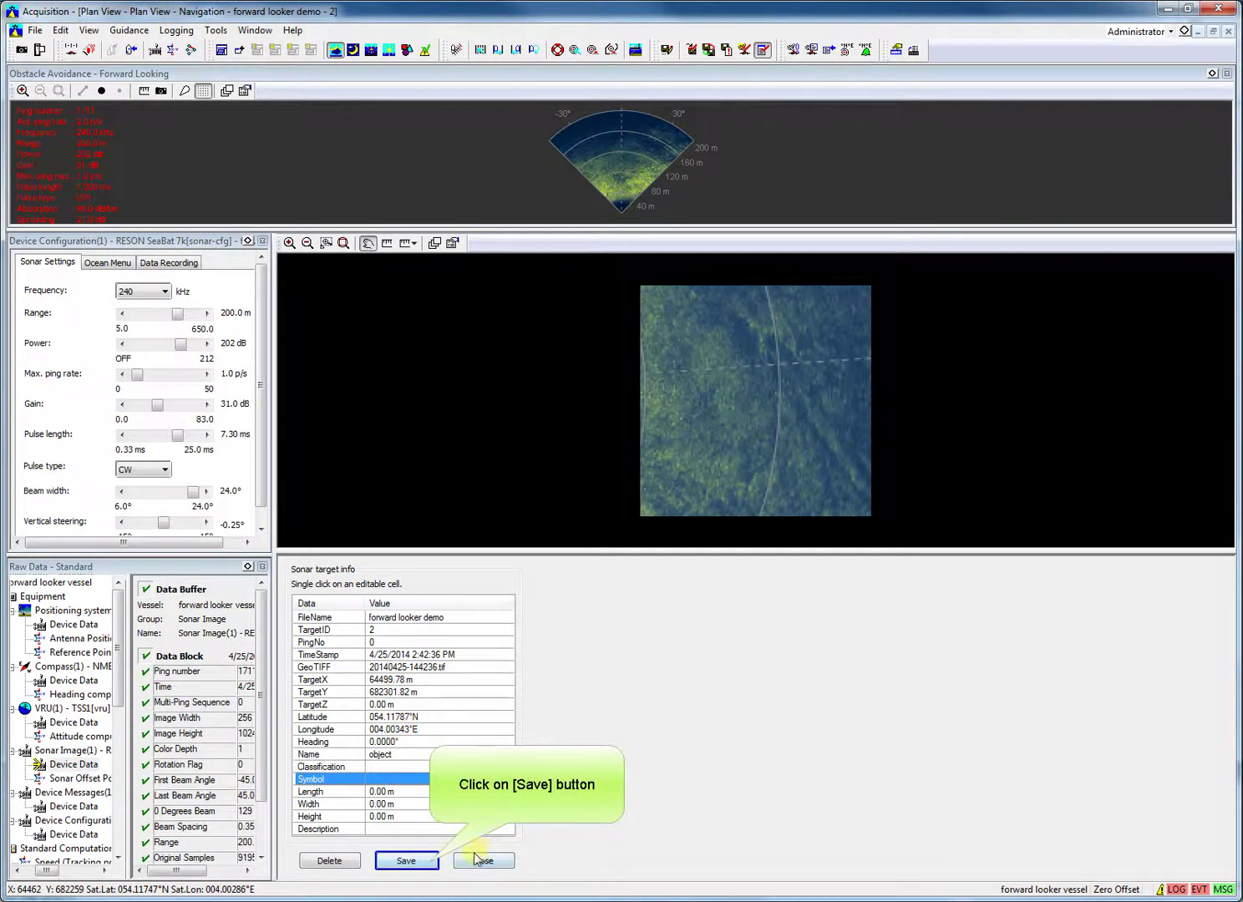
click(431, 862)
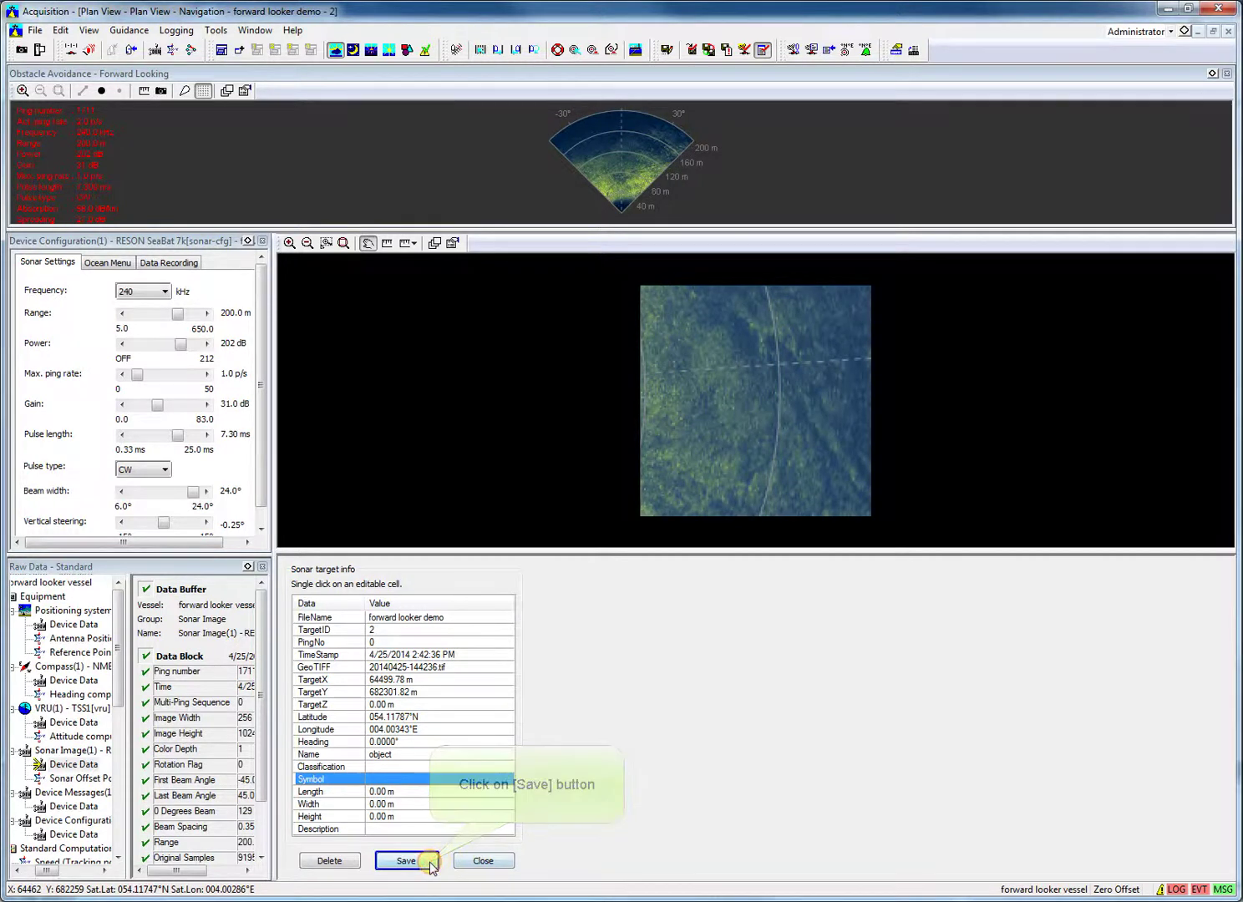
click(485, 862)
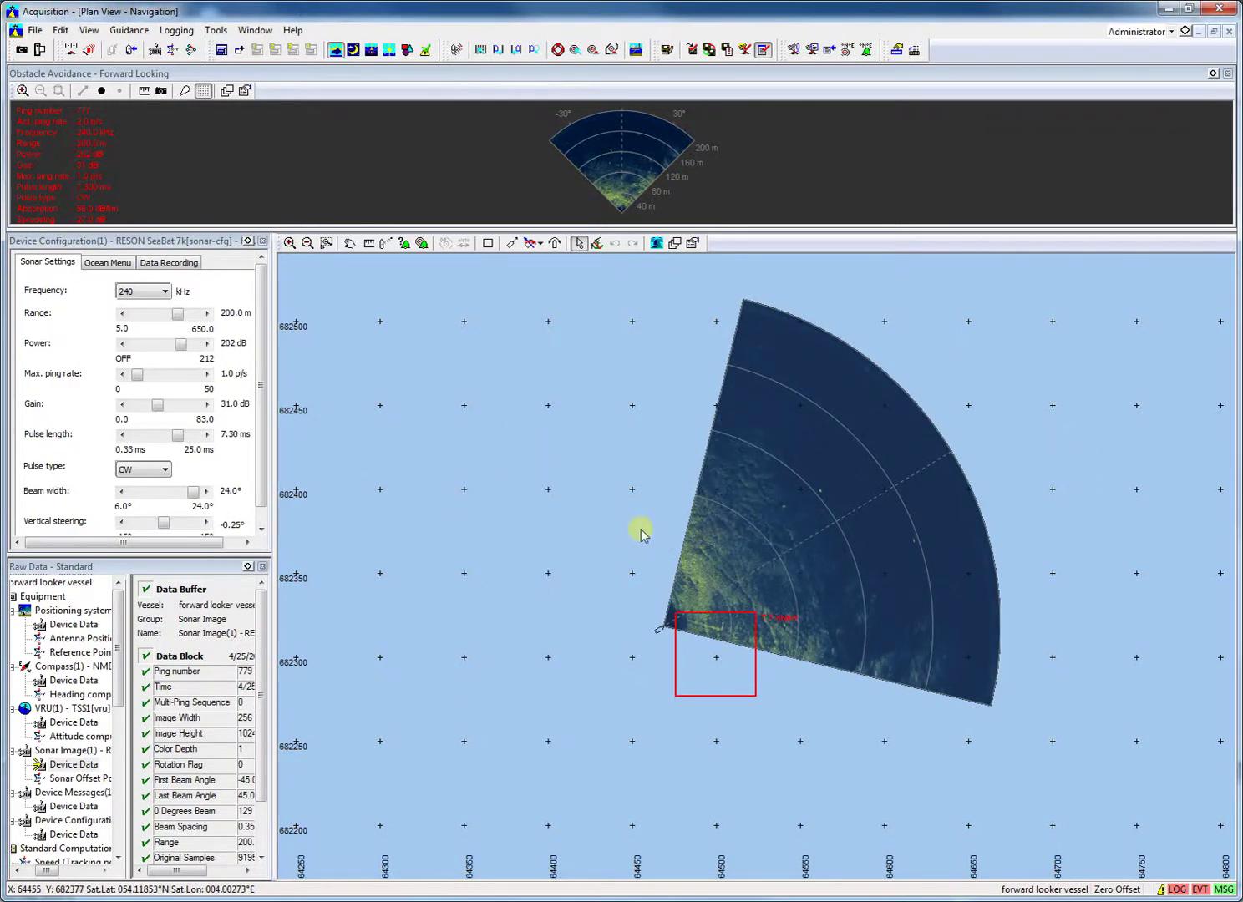
Step: Zoom the plan view out and back in around the sonar fan and saved target
scroll(647, 531, down, 3)
scroll(645, 526, up, 5)
scroll(646, 526, up, 3)
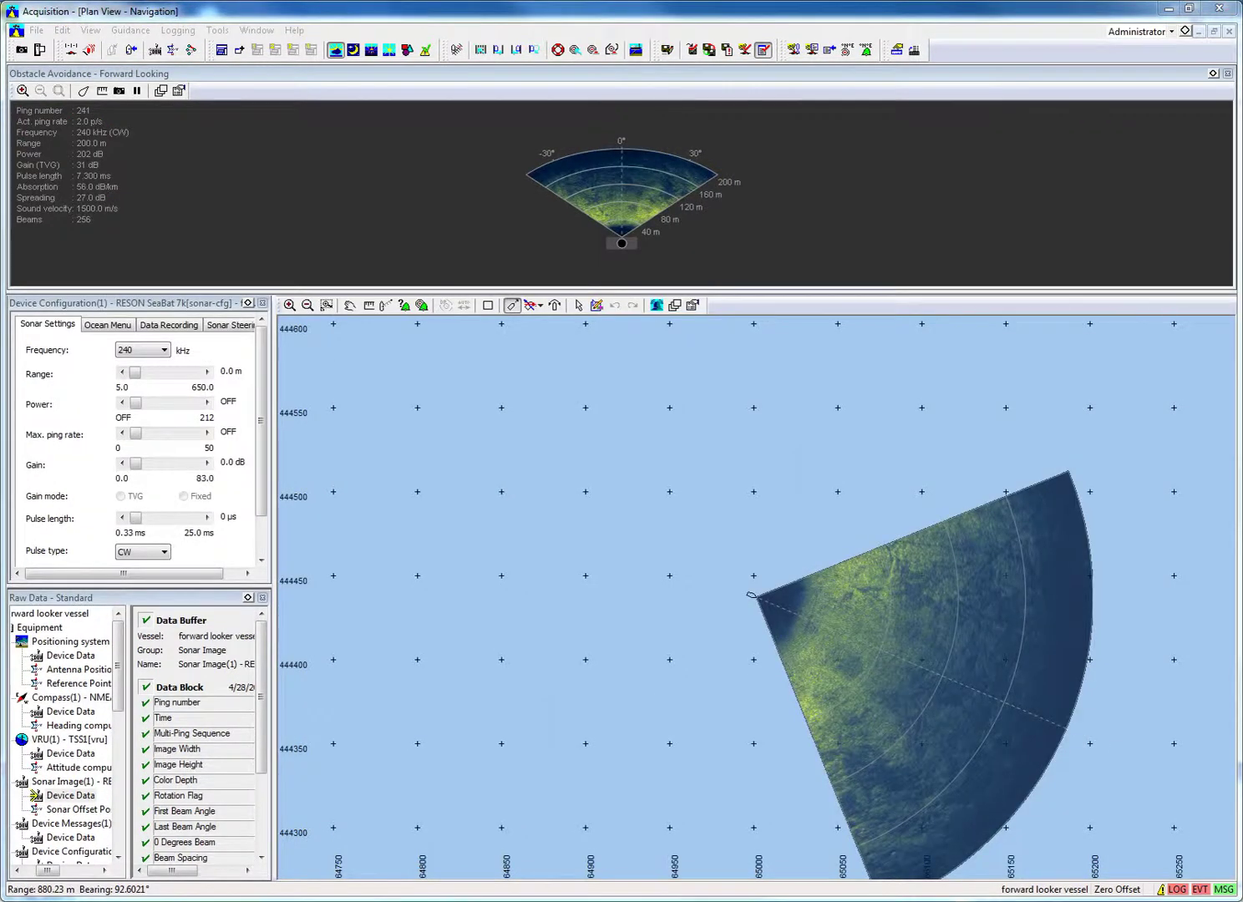
Step: Add a C-MAP Layer with default properties to the plan view's layer list
click(676, 306)
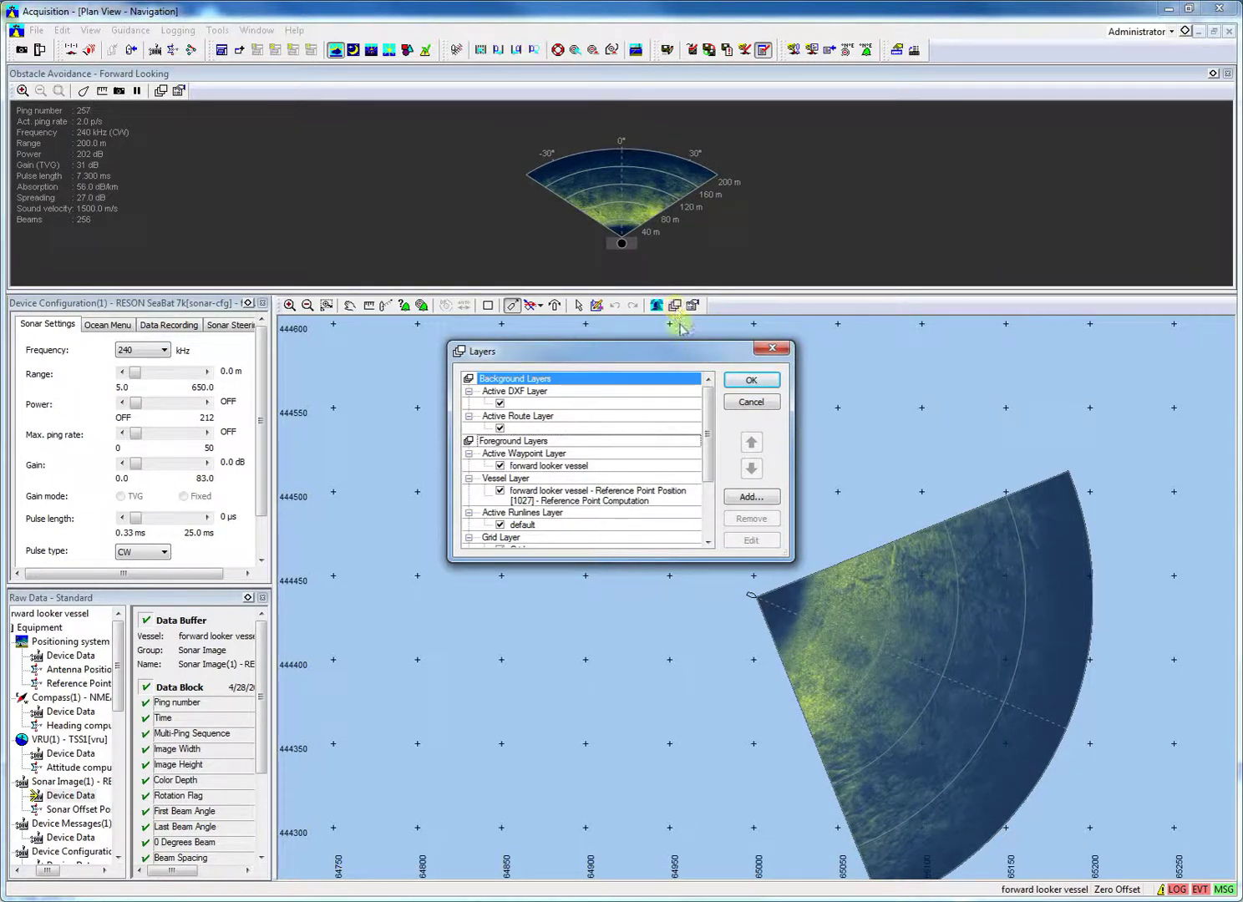
click(734, 499)
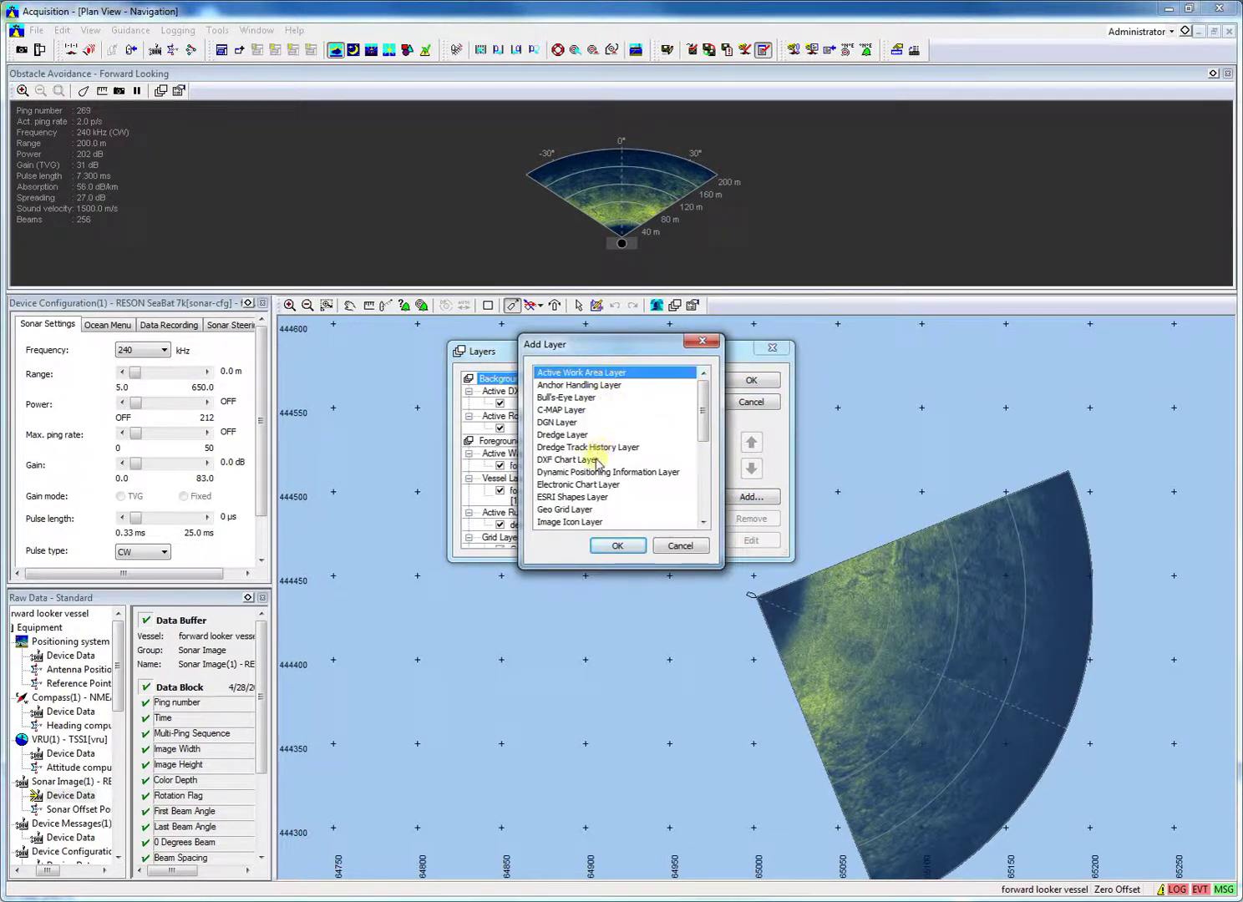
click(577, 411)
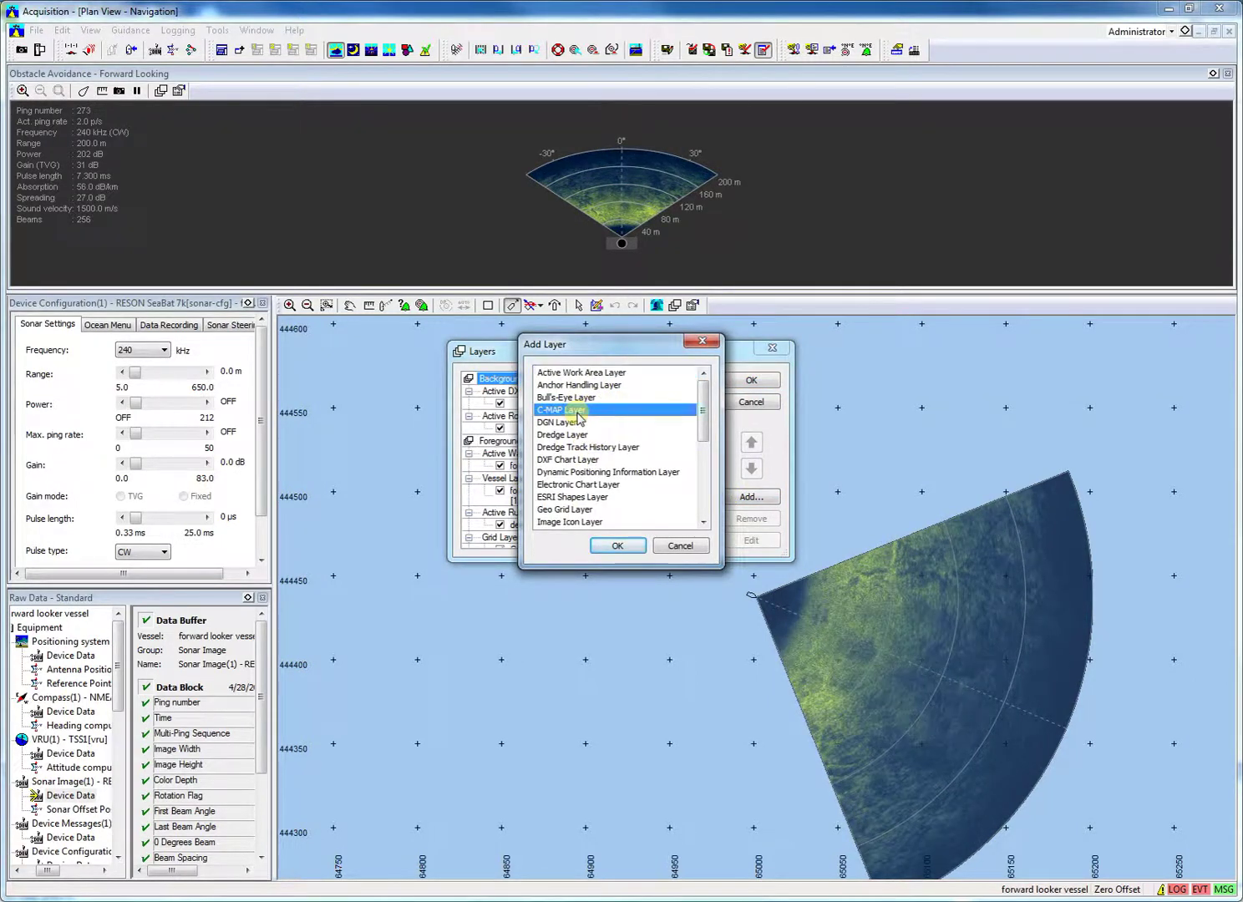
click(613, 547)
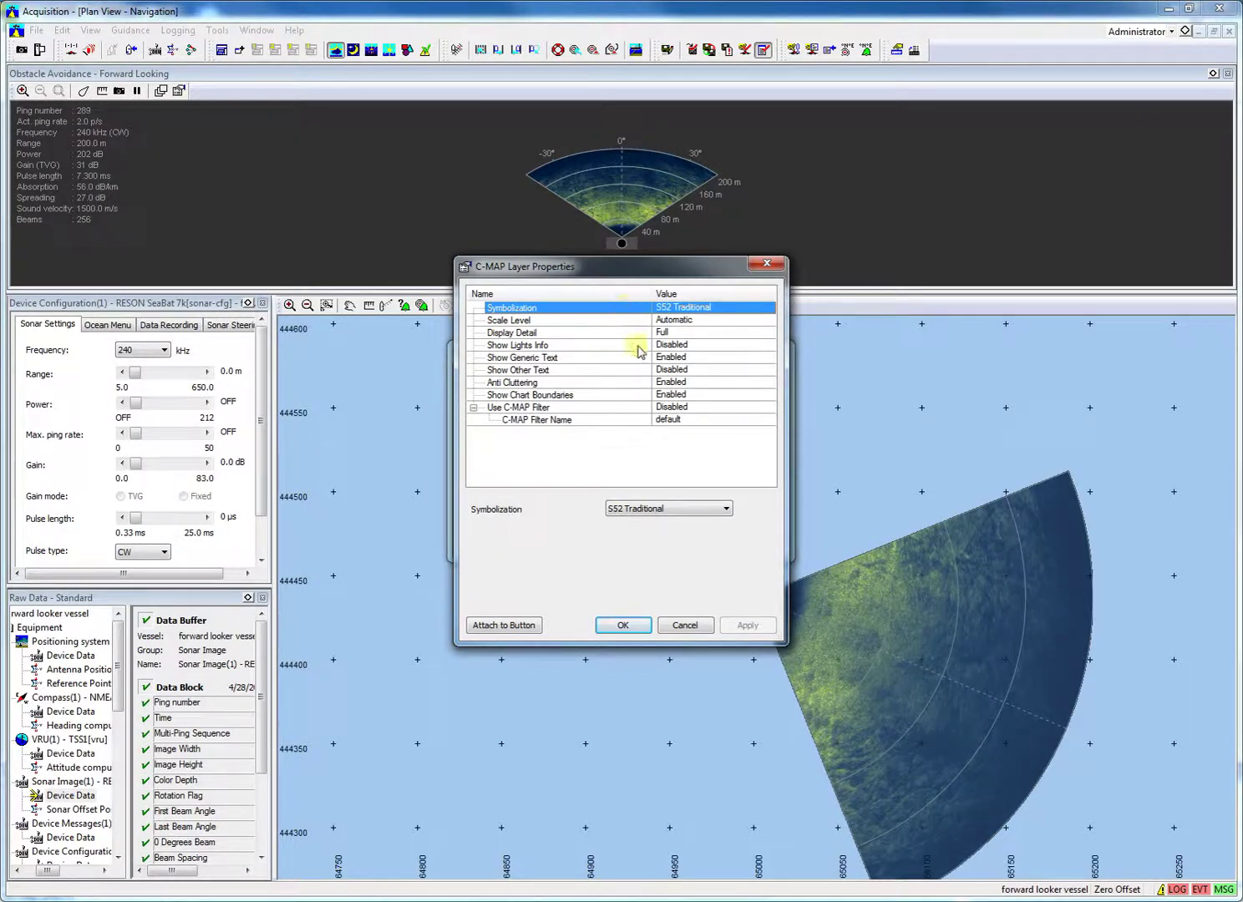
click(624, 626)
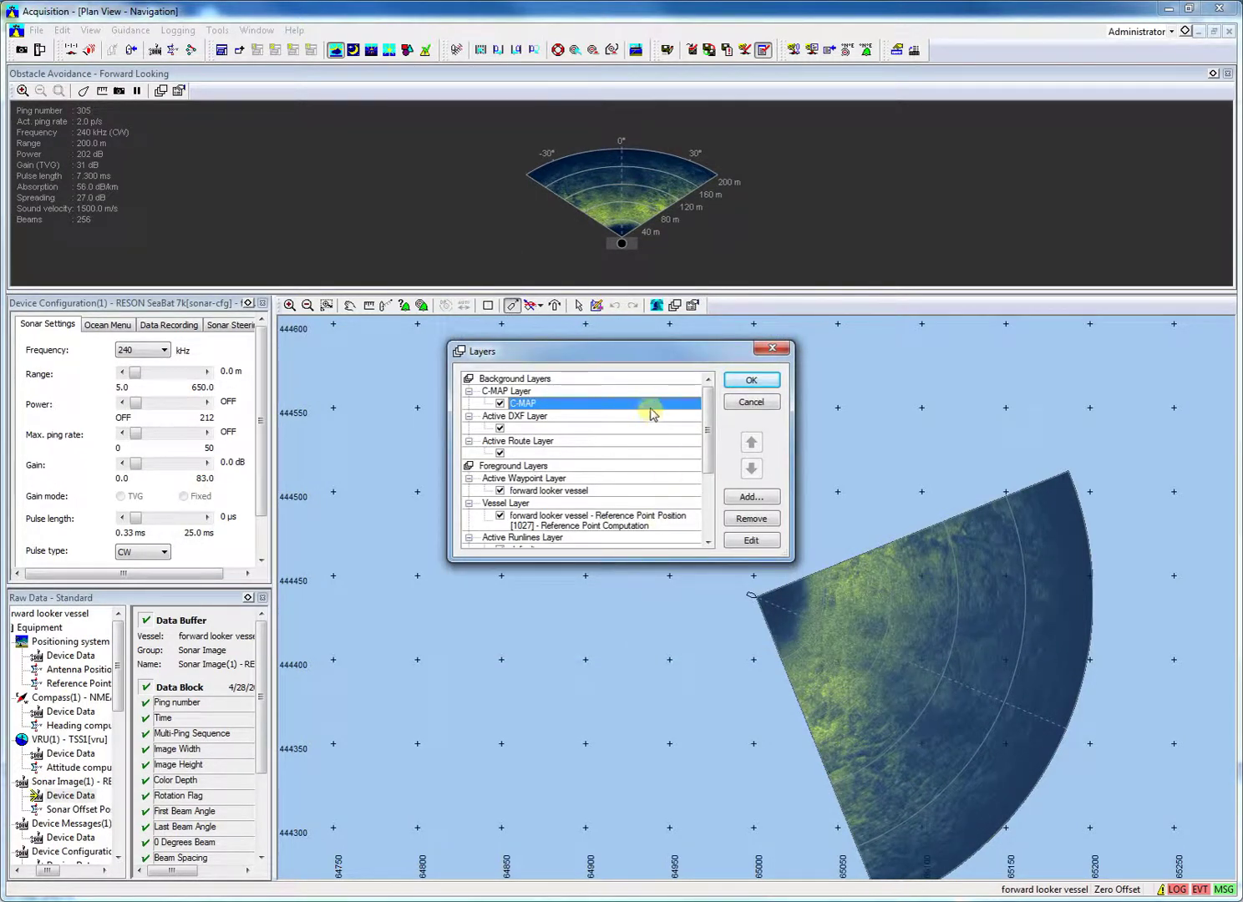
click(733, 381)
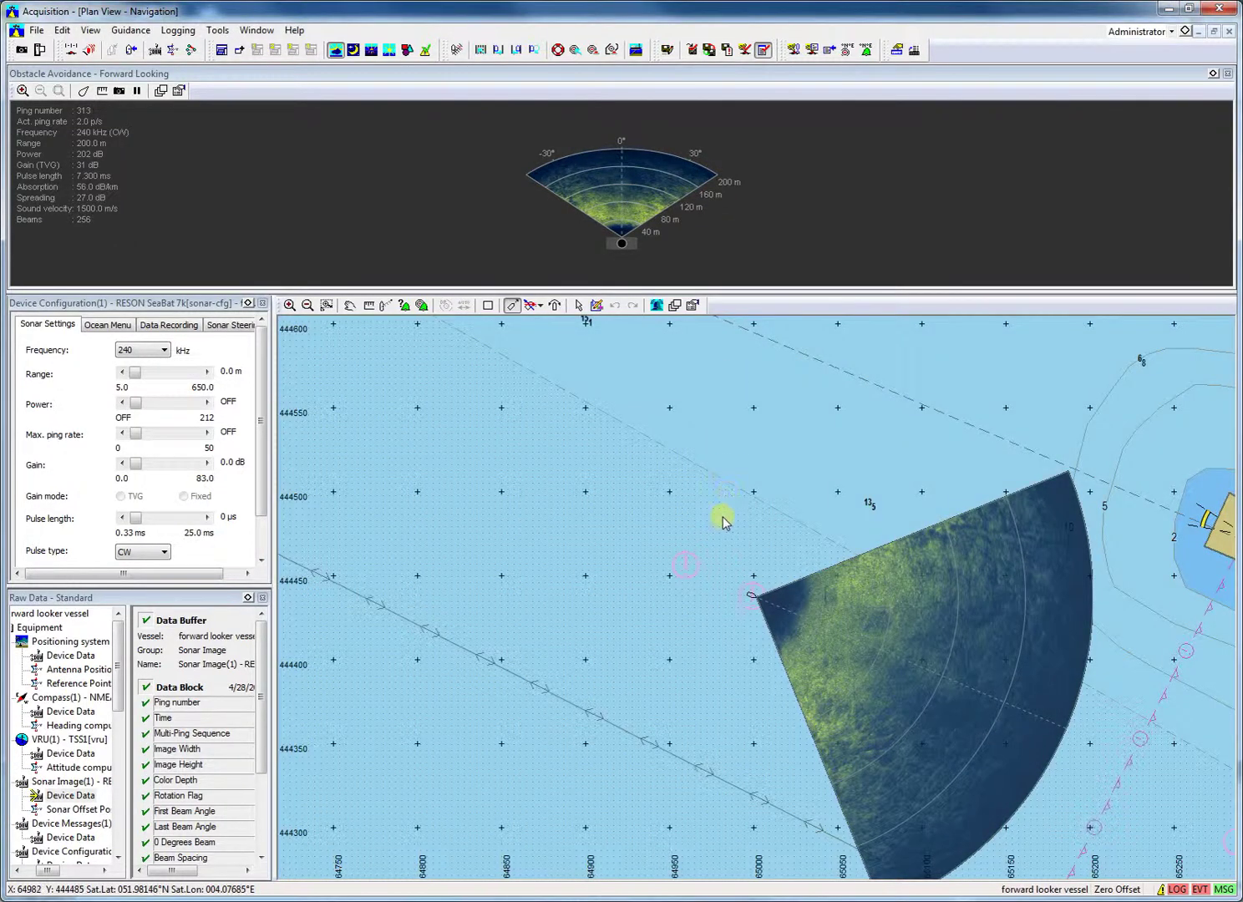
Step: Zoom out and back in to reveal the Nieuwe Waterweg C-MAP chart around the sonar fan
scroll(724, 522, down, 5)
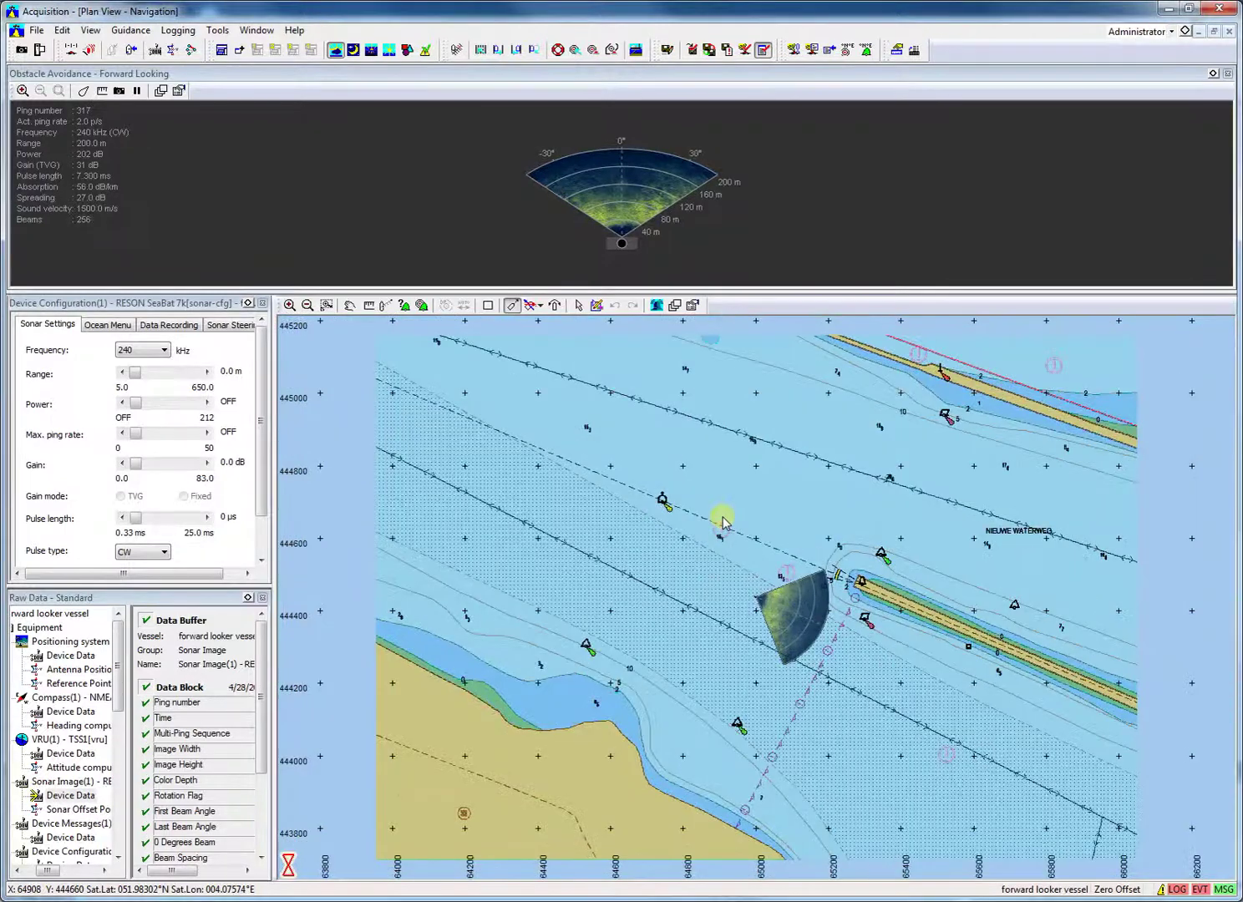
scroll(723, 522, down, 2)
scroll(723, 523, up, 2)
scroll(724, 523, up, 4)
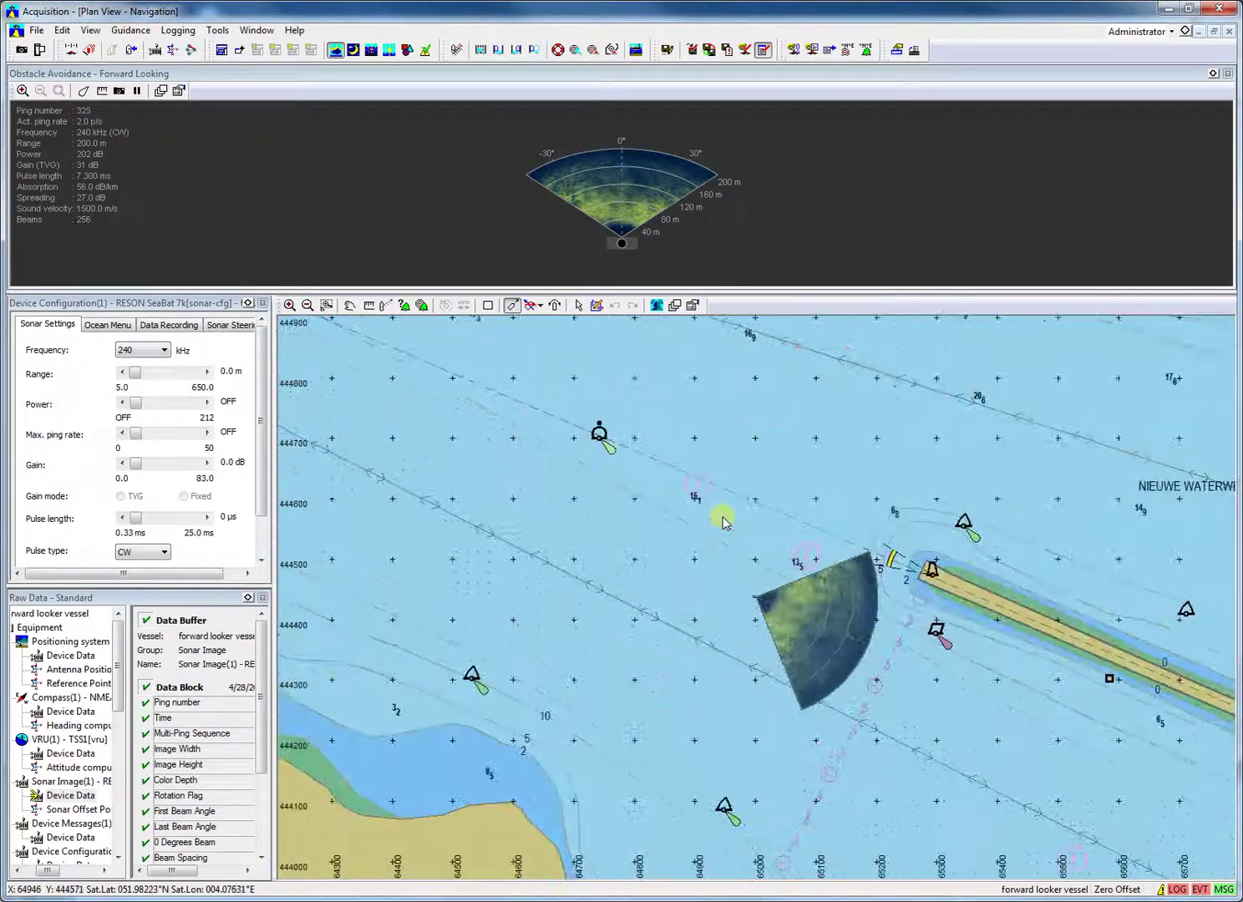